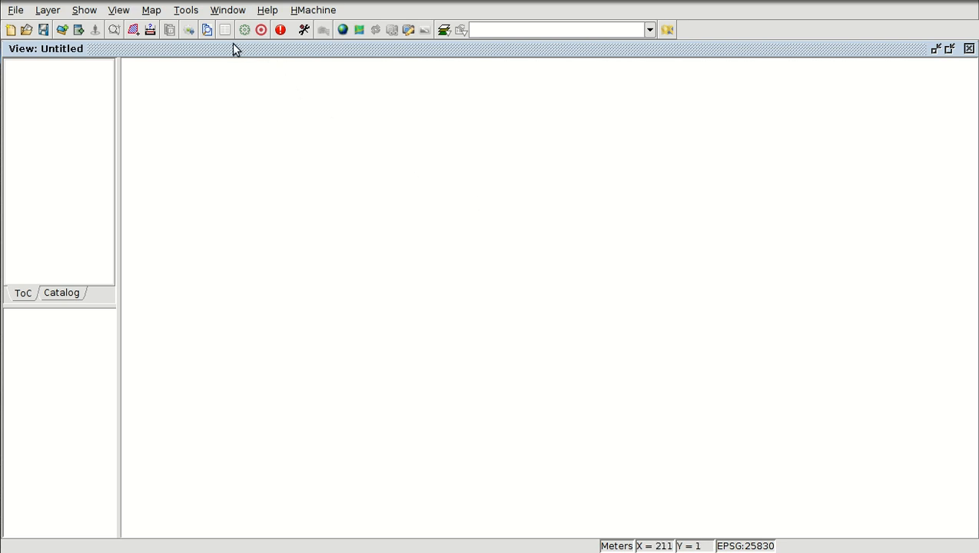
# Check the Mobile category in the Add-ons manager using the Testing gvSIG repository URL as source, and leave without installing.
pyautogui.click(185, 15)
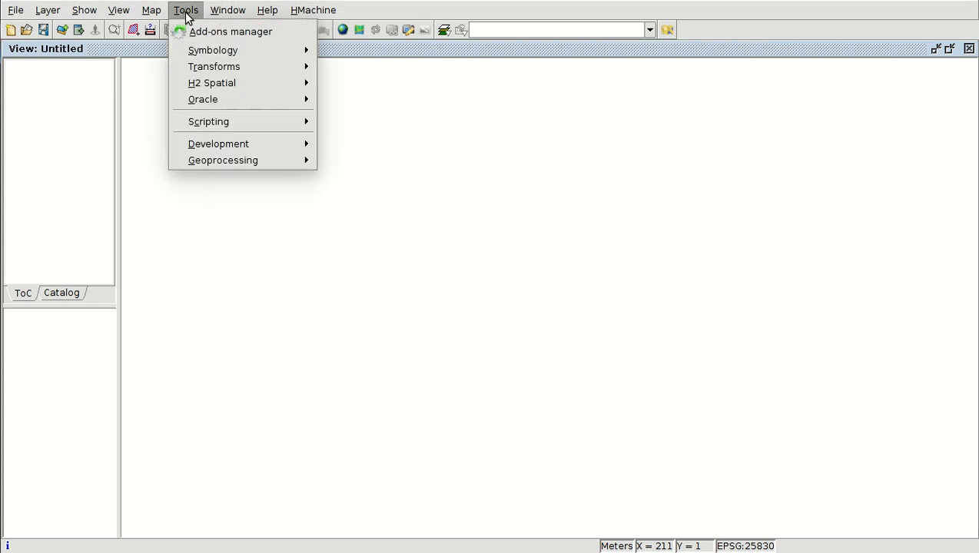
pyautogui.click(227, 32)
pyautogui.click(198, 165)
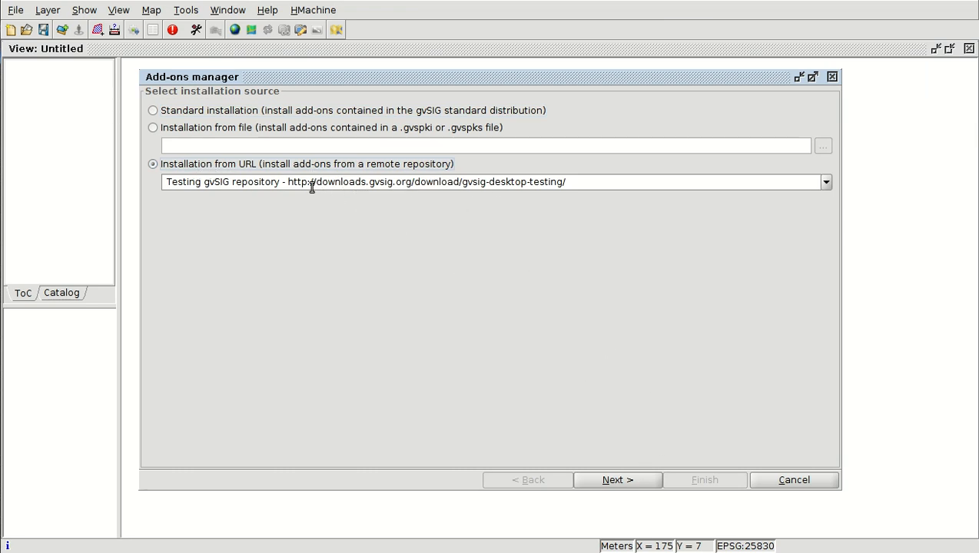
pyautogui.click(607, 478)
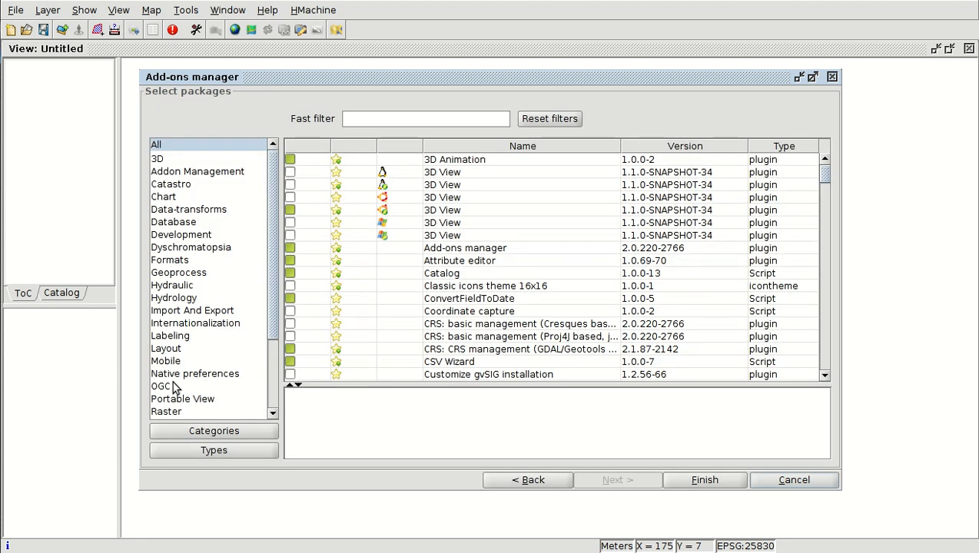
pyautogui.click(163, 361)
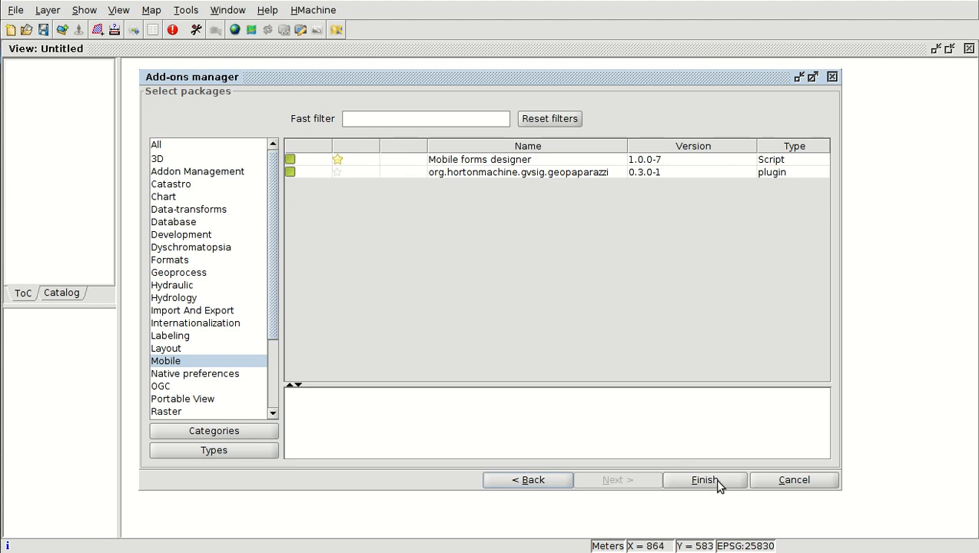
pyautogui.click(770, 479)
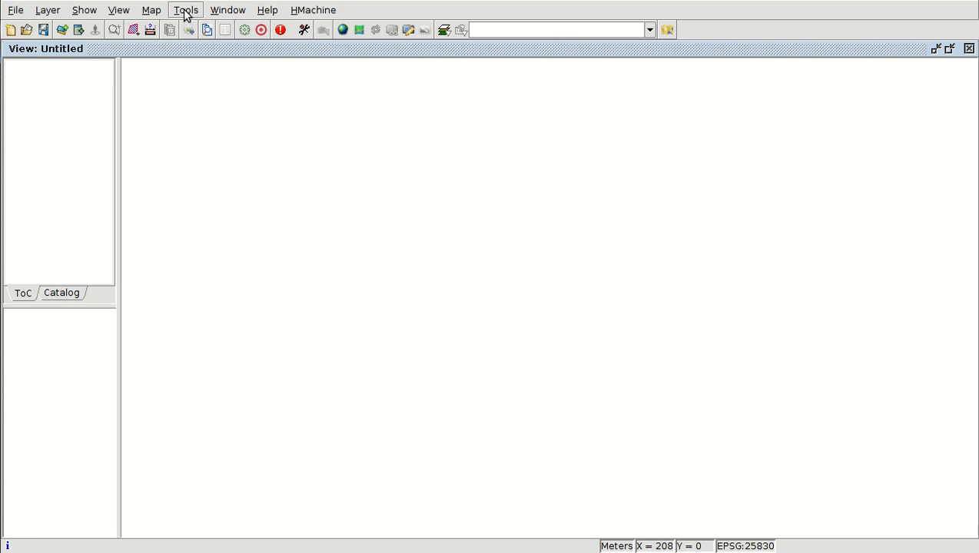
# Open the Forms designer for GvSIG Mobile-Geopaparazzi from the HortonMachine tools.
pyautogui.click(315, 11)
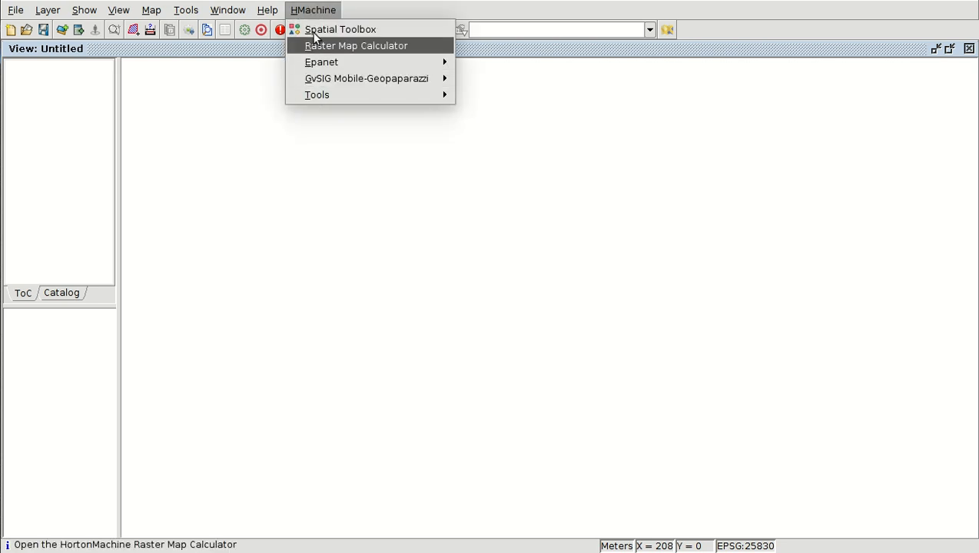
pyautogui.moveTo(327, 79)
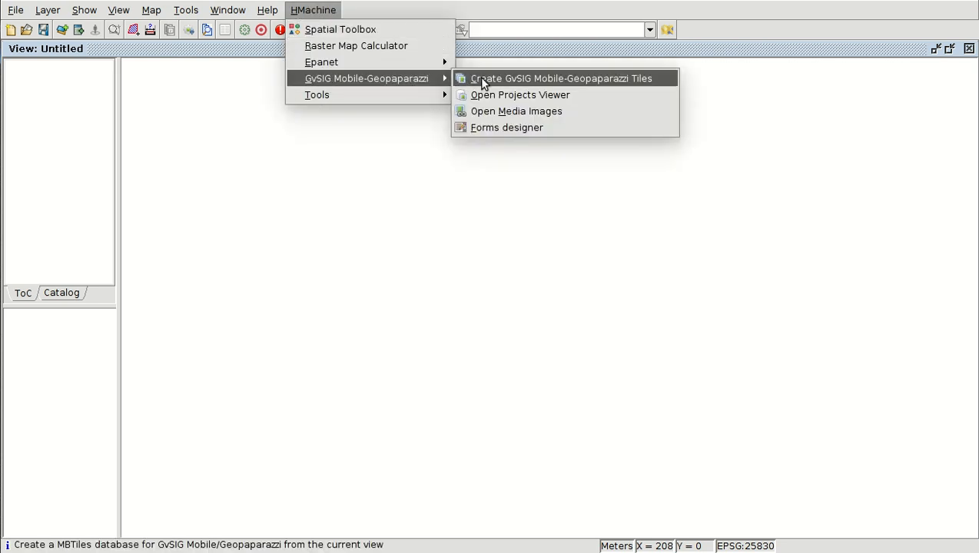
pyautogui.click(525, 129)
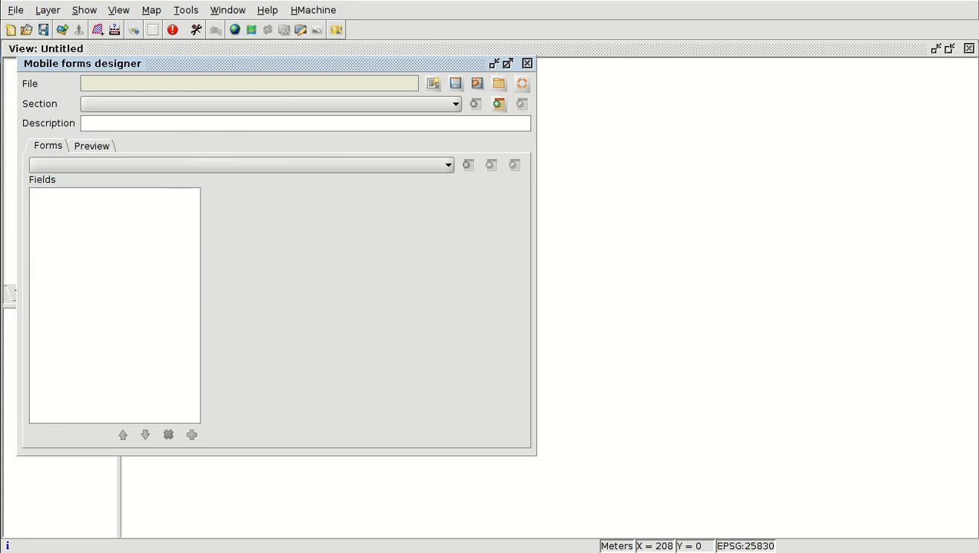
# Switch to the Genymotion emulator, launch GvSIG Mobile, and look at the note types offered under Add Notes.
pyautogui.click(0, 435)
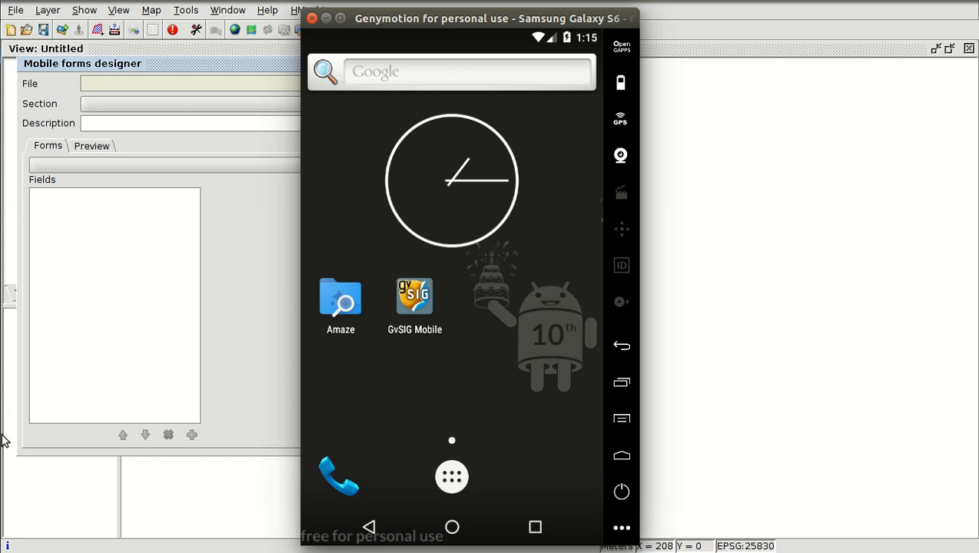
pyautogui.click(413, 300)
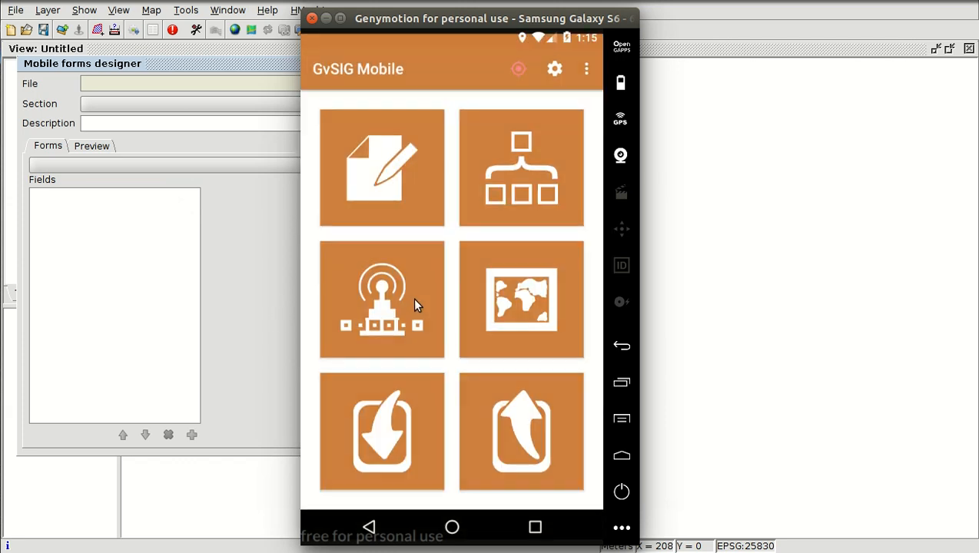
pyautogui.click(382, 157)
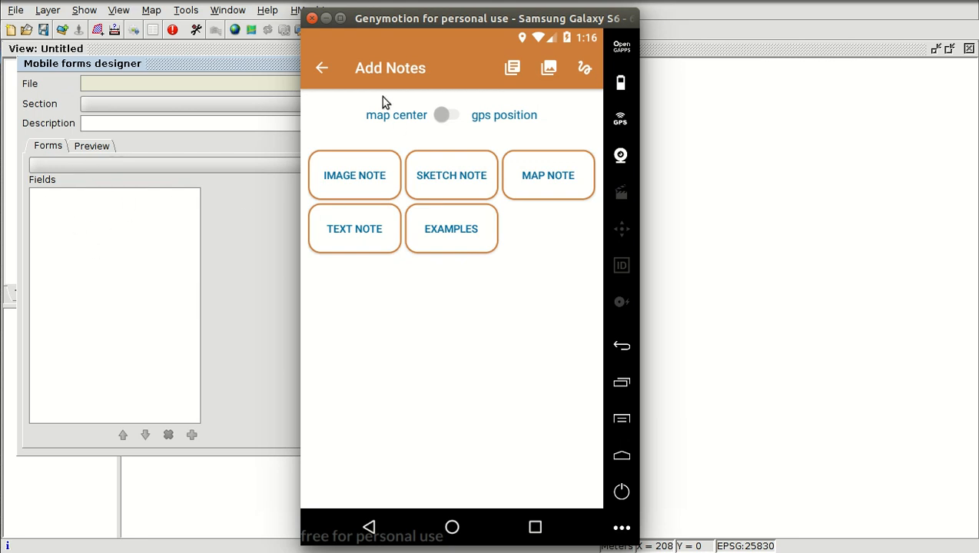
pyautogui.click(322, 69)
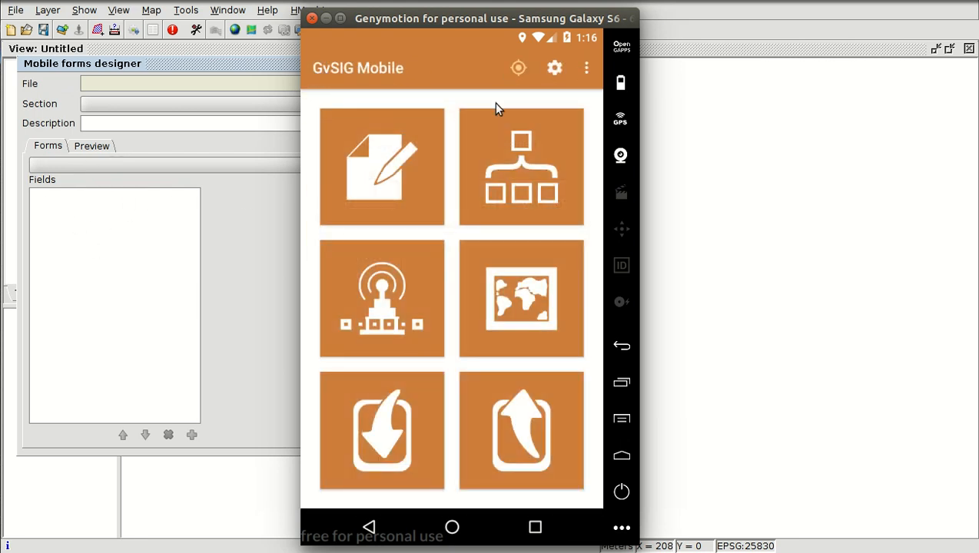
pyautogui.click(392, 162)
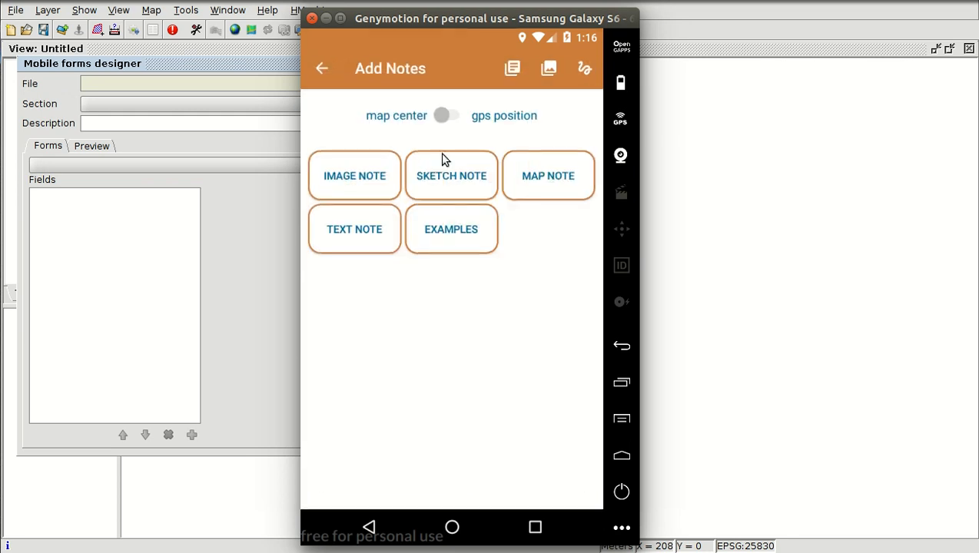
pyautogui.click(321, 68)
# Examine the custom sdcard path choices in the GvSIG Mobile settings and leave them without changes.
pyautogui.click(555, 69)
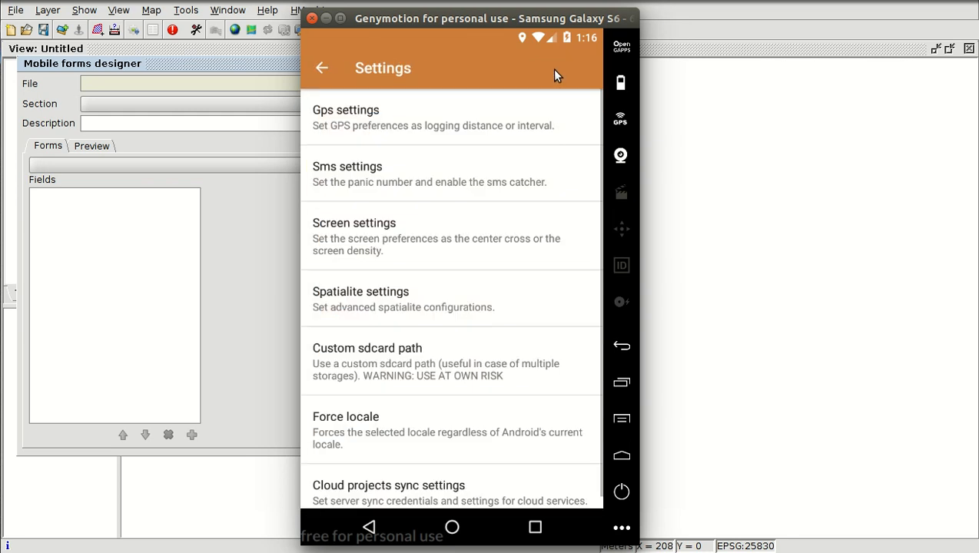
pyautogui.click(390, 362)
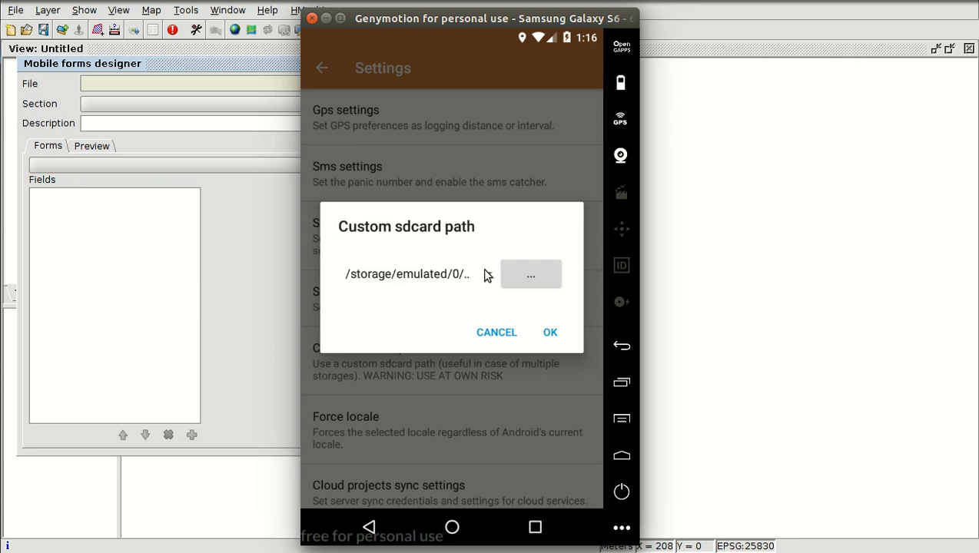
pyautogui.click(488, 275)
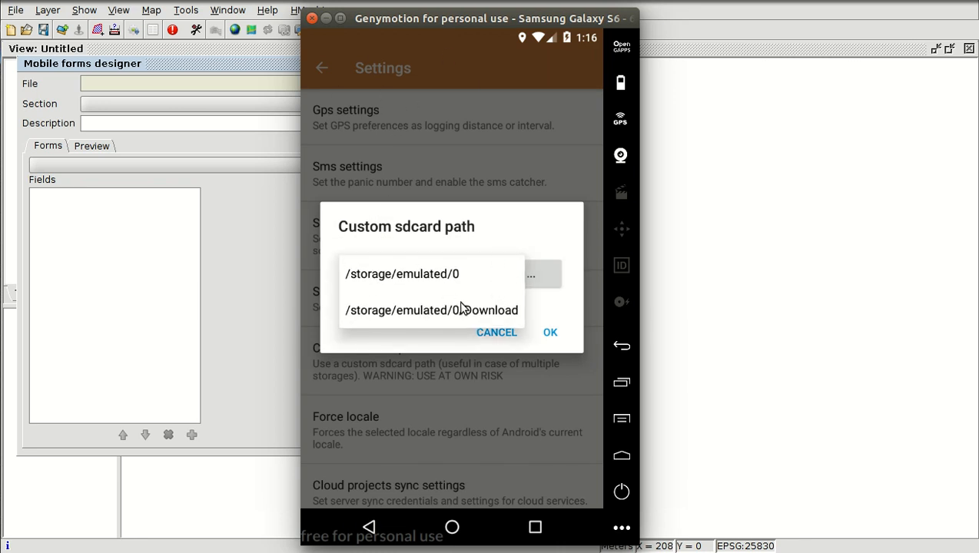
pyautogui.click(499, 324)
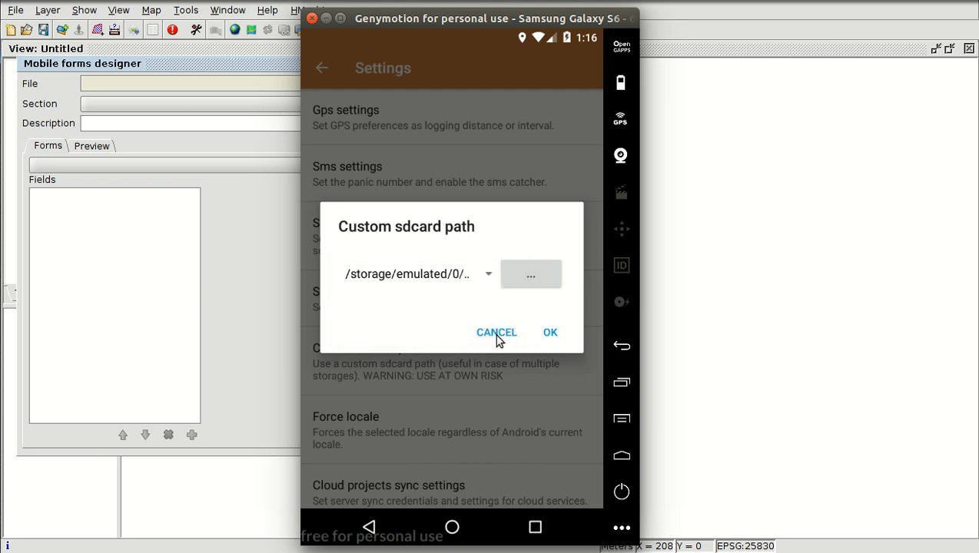
pyautogui.click(499, 331)
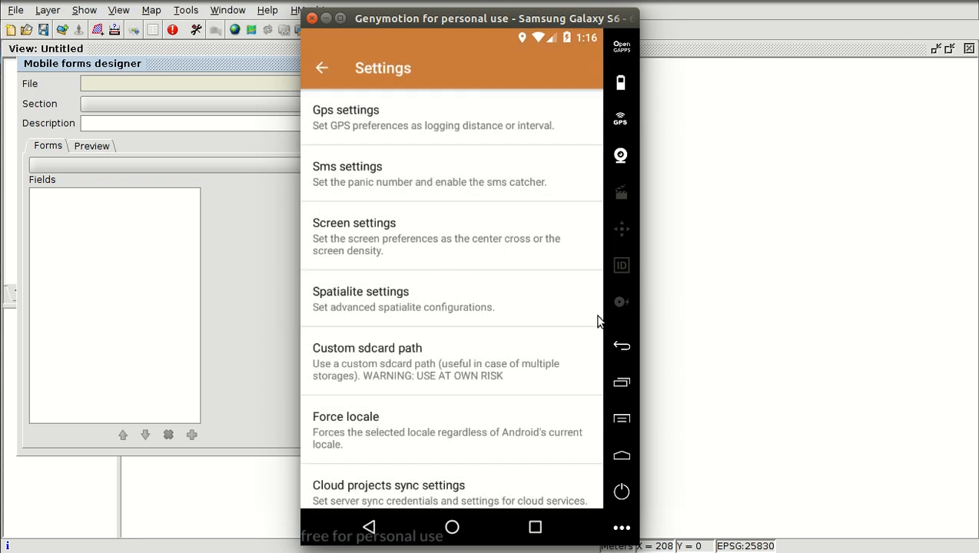
# Switch to the Amaze file manager and locate the tags.json file in the Download/gvsigmobile folder.
pyautogui.click(621, 457)
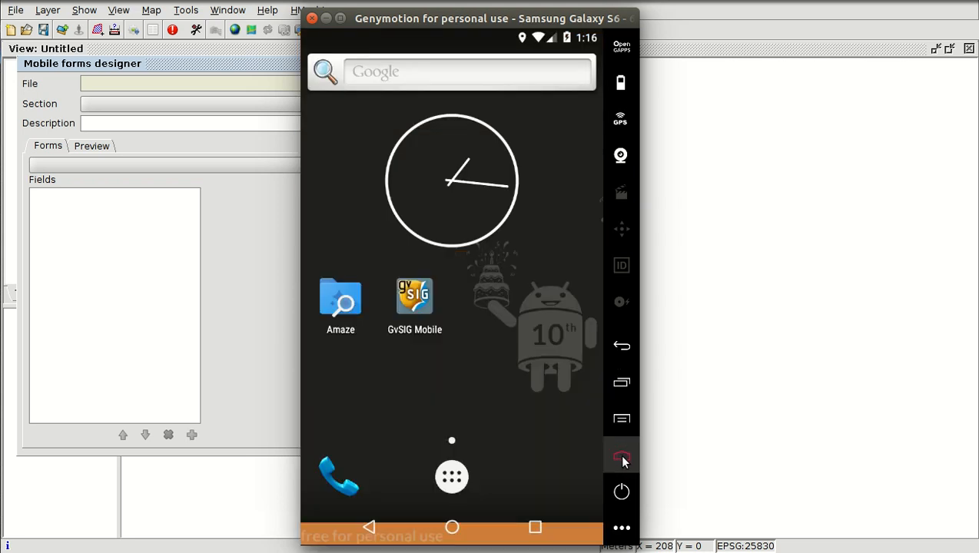
pyautogui.click(343, 306)
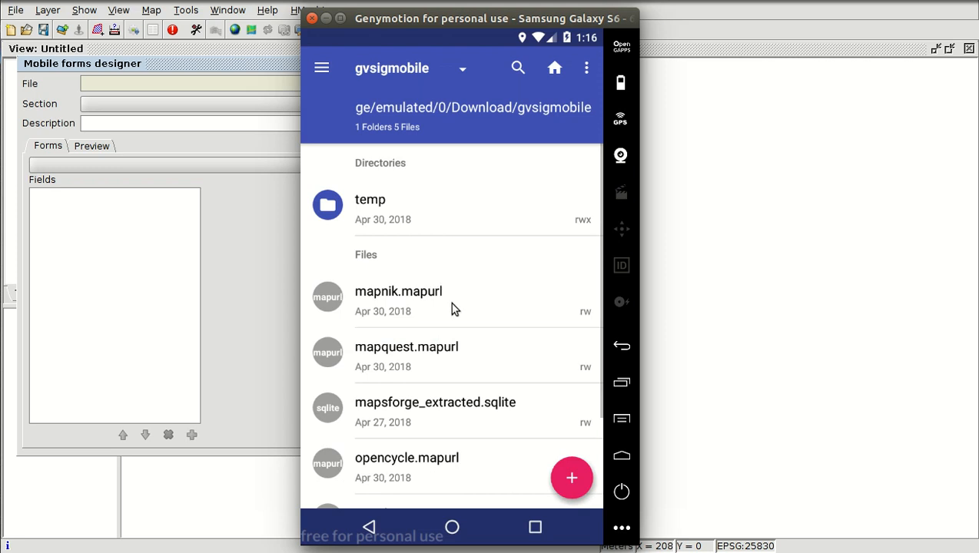
pyautogui.scroll(-1, 428, 380)
pyautogui.scroll(1, 428, 347)
pyautogui.scroll(-3, 429, 348)
pyautogui.click(469, 109)
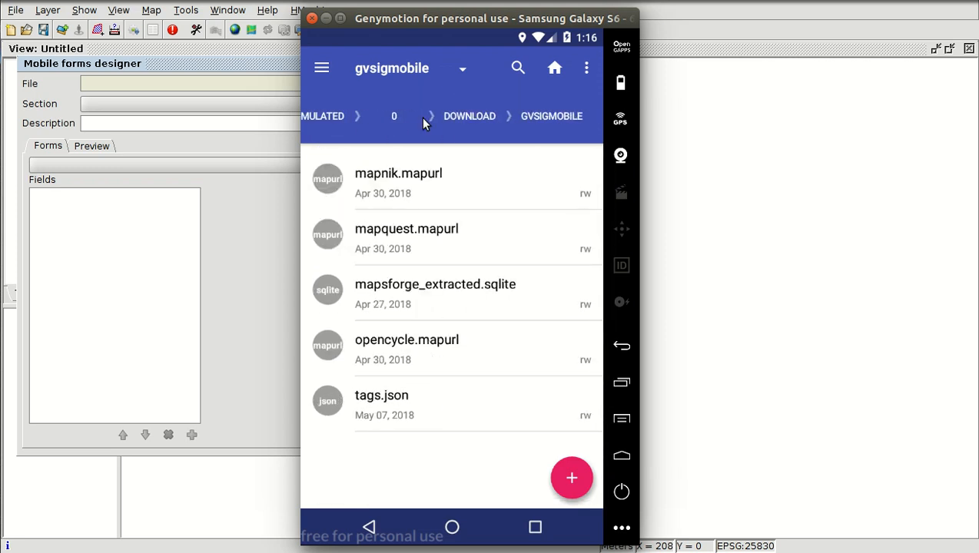
pyautogui.click(476, 123)
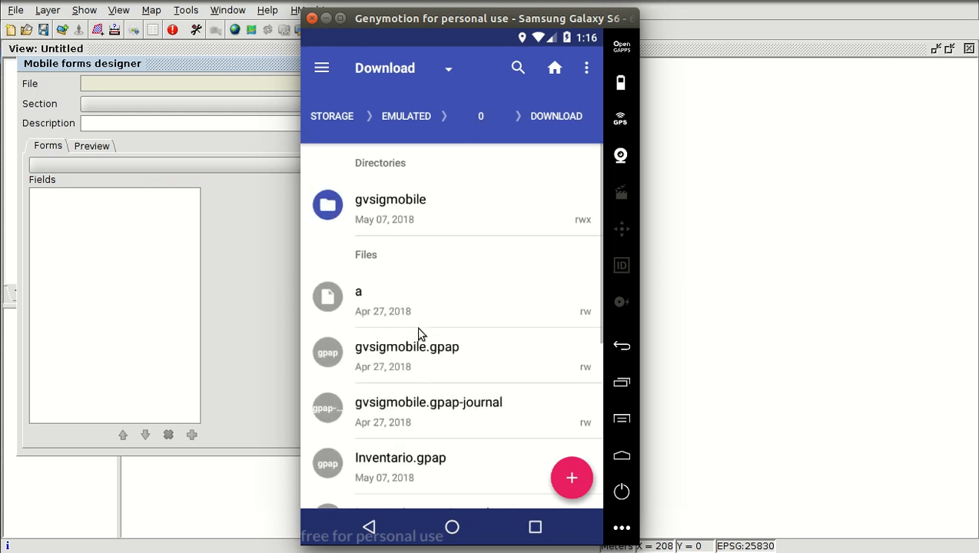
pyautogui.click(390, 208)
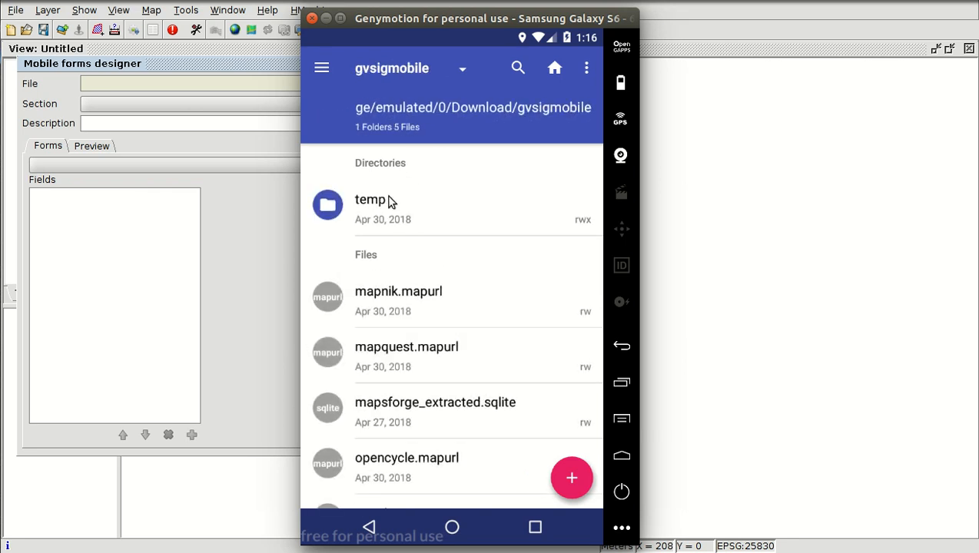
pyautogui.scroll(-3, 412, 371)
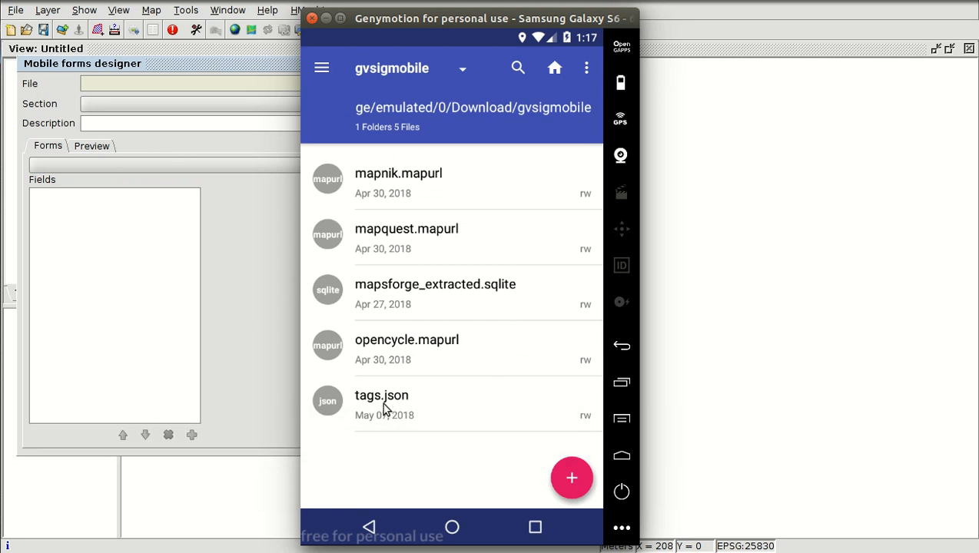
# Return to gvSIG's Mobile forms designer, start opening a tags file, and browse to the Z_Android folder in the home directory.
pyautogui.click(236, 209)
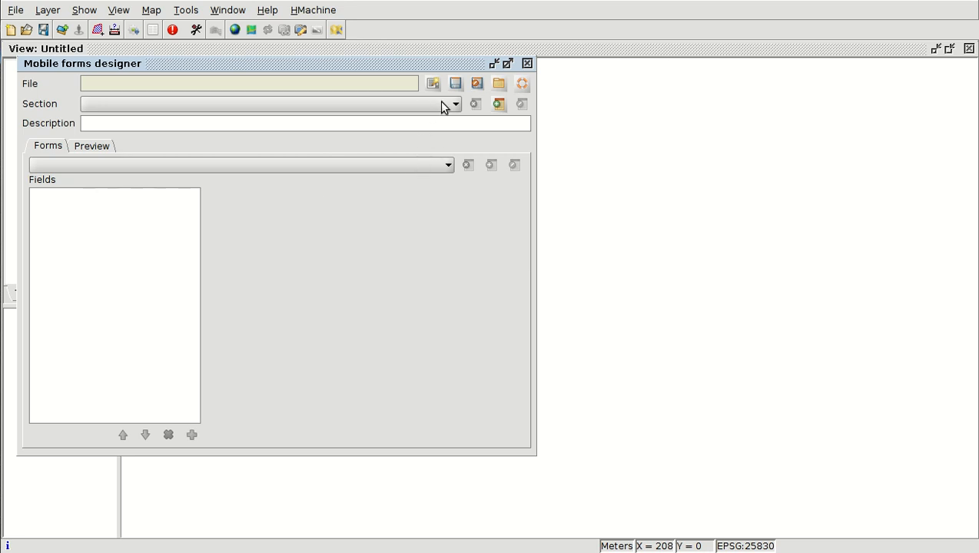
pyautogui.click(499, 84)
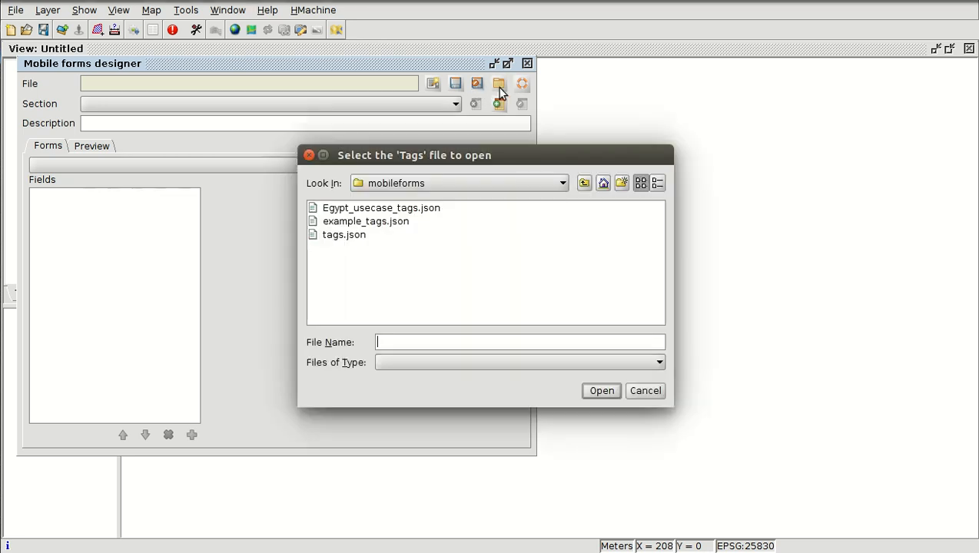
pyautogui.click(408, 185)
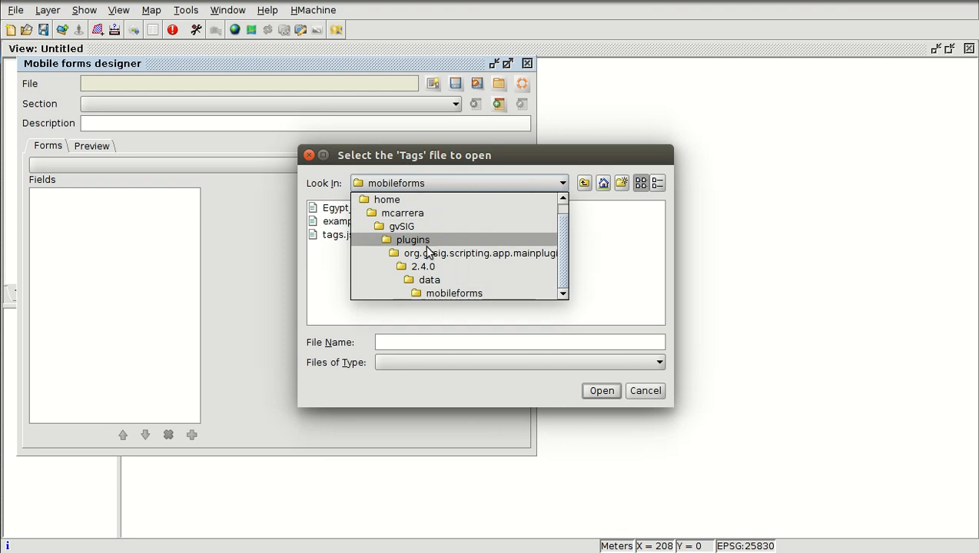
pyautogui.click(421, 215)
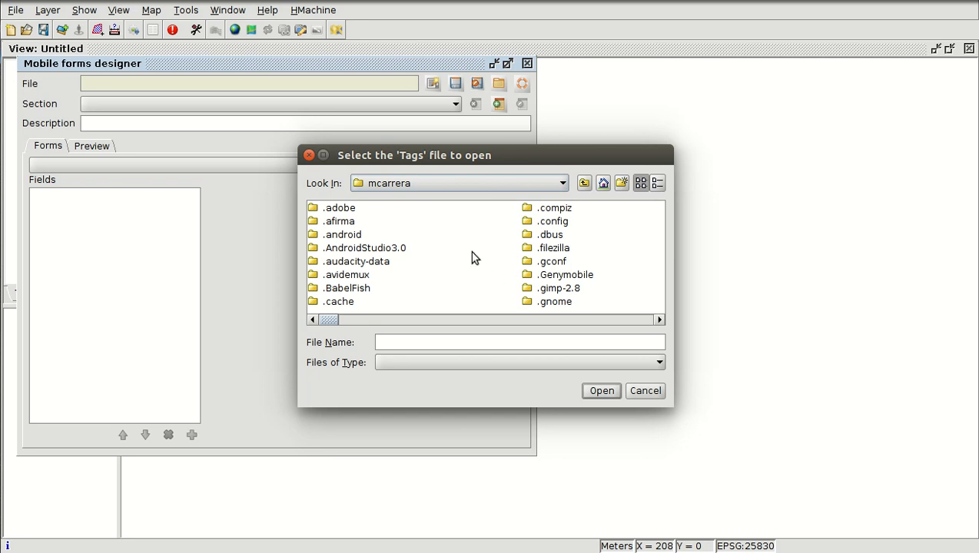
pyautogui.scroll(-2, 498, 290)
pyautogui.scroll(-1, 499, 291)
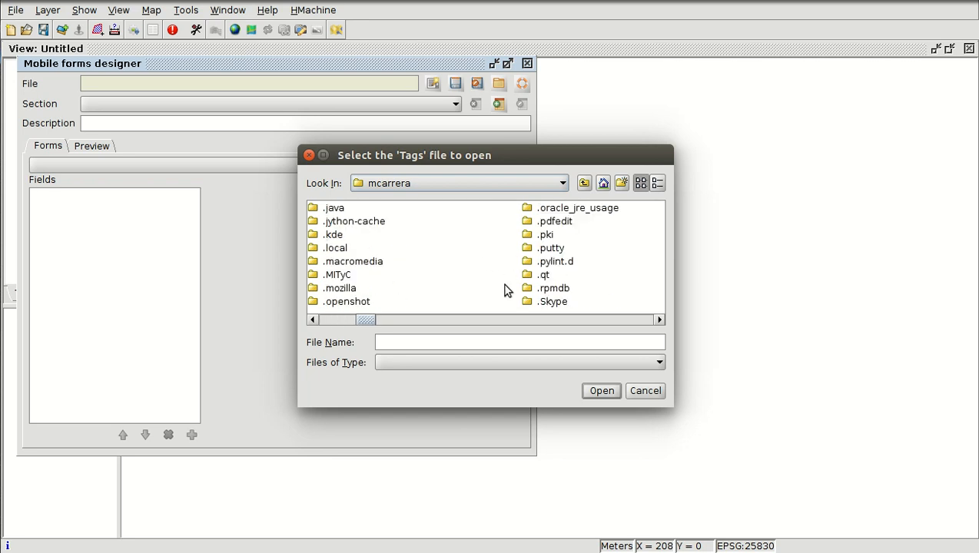
pyautogui.scroll(-2, 527, 282)
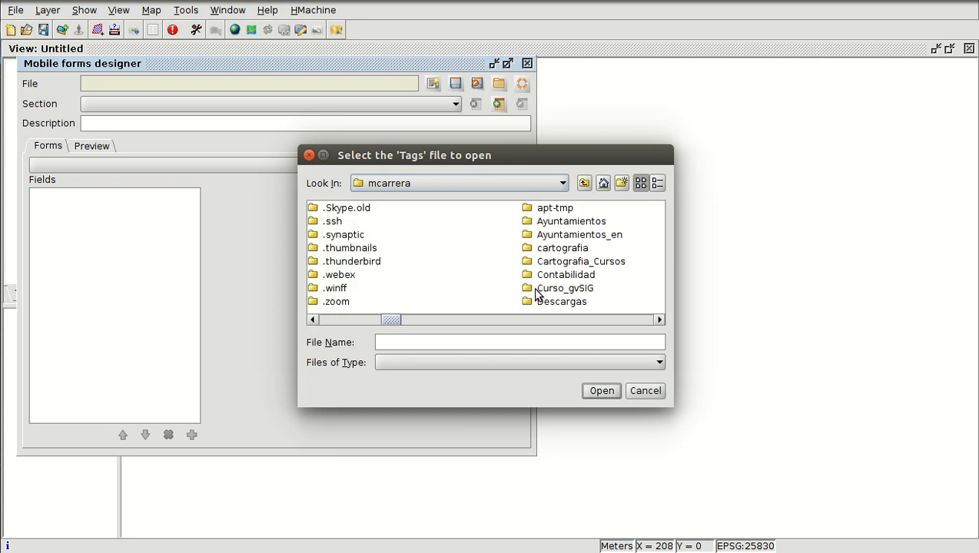
pyautogui.scroll(-1, 536, 292)
pyautogui.scroll(-1, 559, 261)
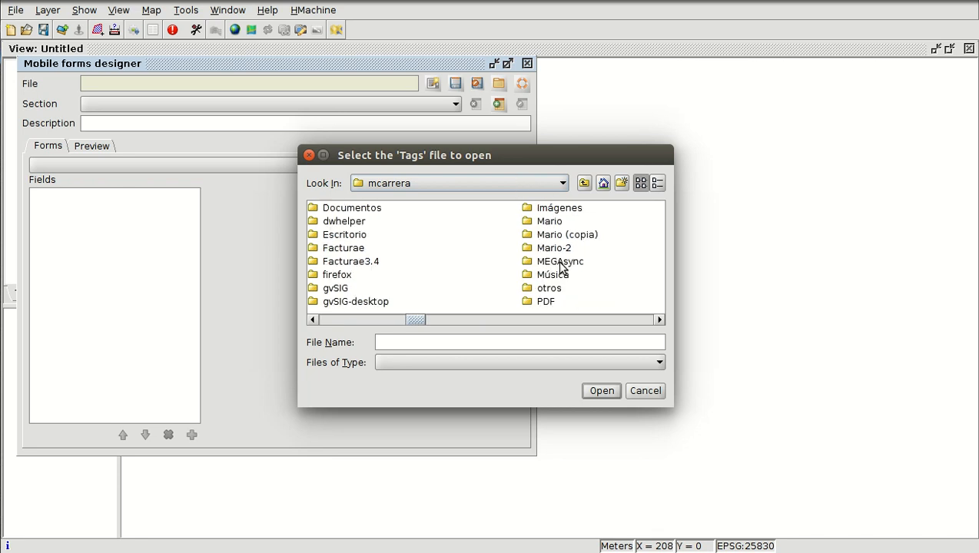
pyautogui.scroll(-1, 550, 290)
pyautogui.scroll(-1, 548, 298)
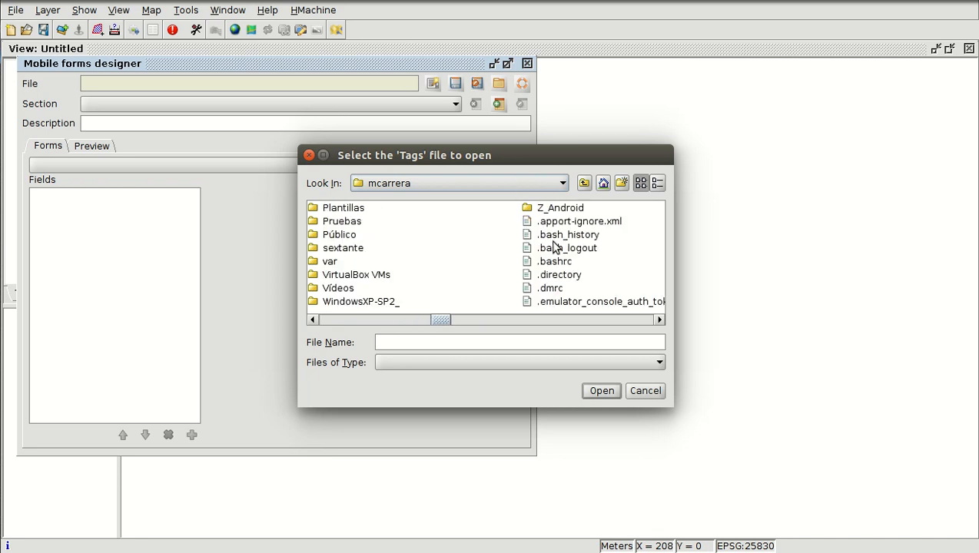
pyautogui.doubleClick(547, 207)
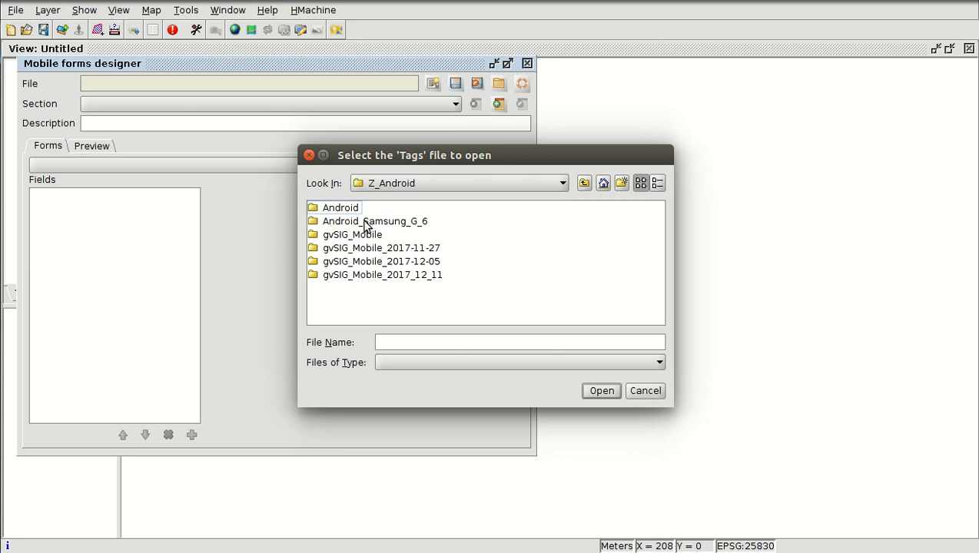
pyautogui.click(767, 1)
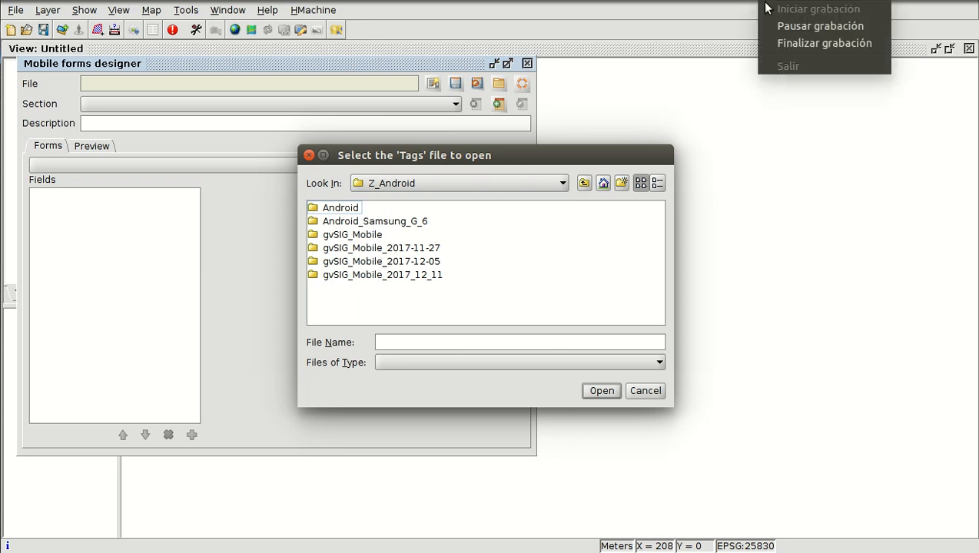
pyautogui.click(789, 28)
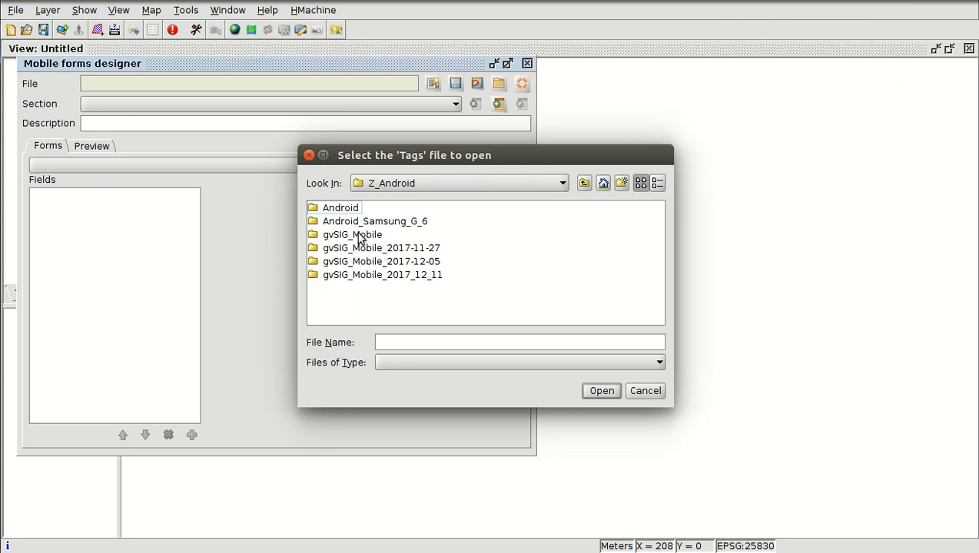
# Open tags.json from the Android_Samsung_G_6/tags_son-original folder and dismiss the unsupported elements notice.
pyautogui.doubleClick(362, 222)
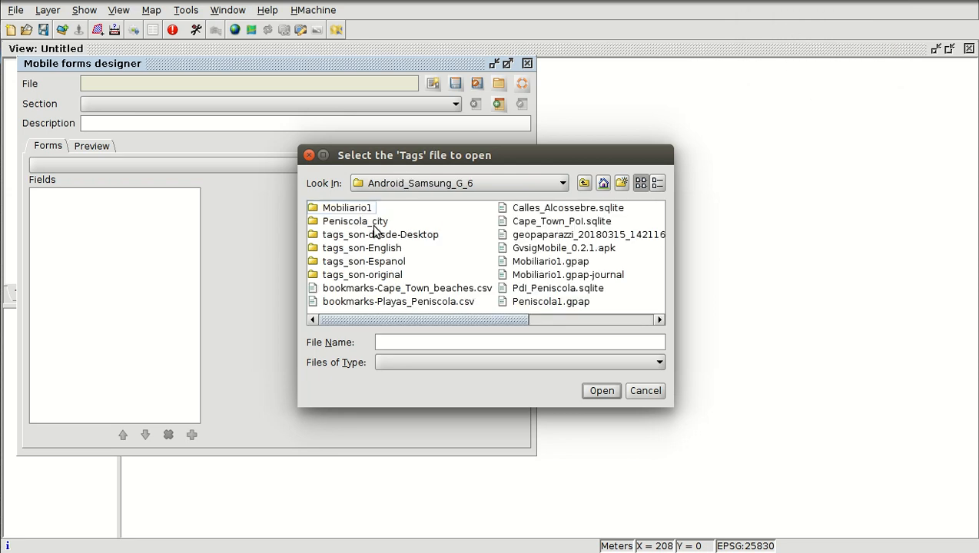
pyautogui.doubleClick(349, 275)
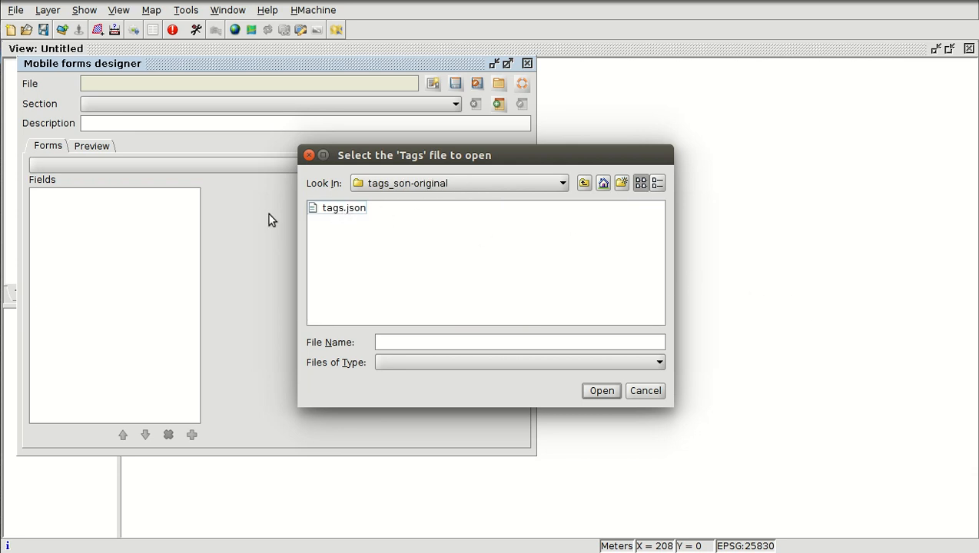
pyautogui.doubleClick(343, 211)
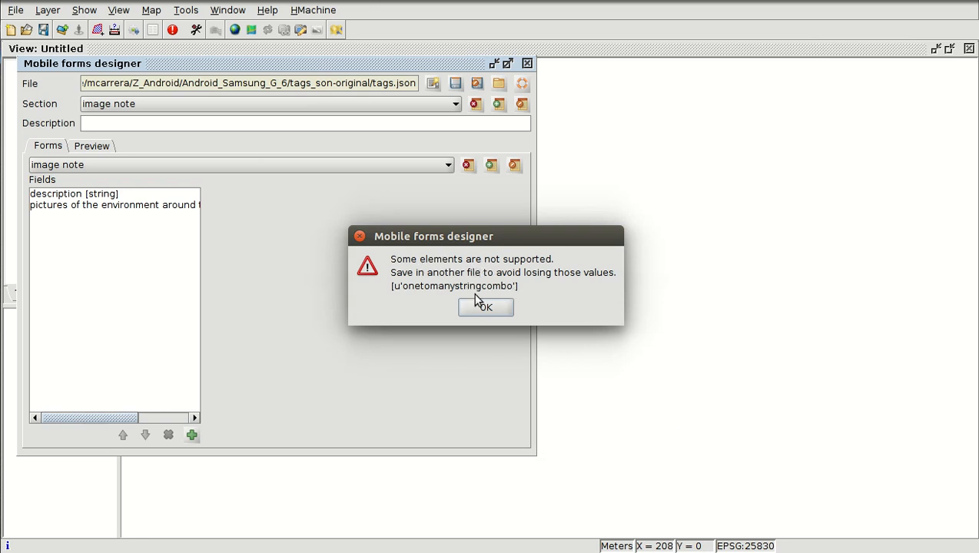
pyautogui.click(490, 307)
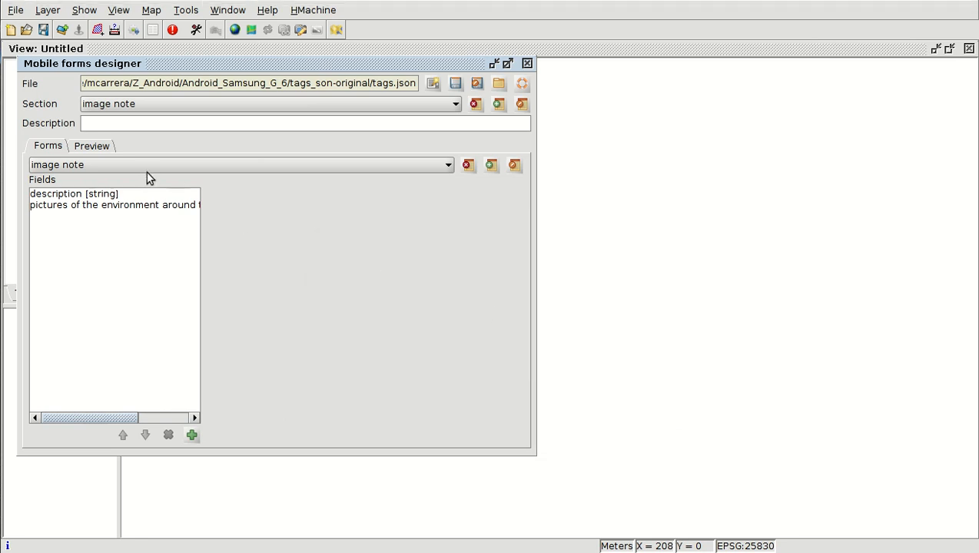
# Examine the fields and descriptions of the image note, sketch note, map note and text note sections.
pyautogui.click(156, 104)
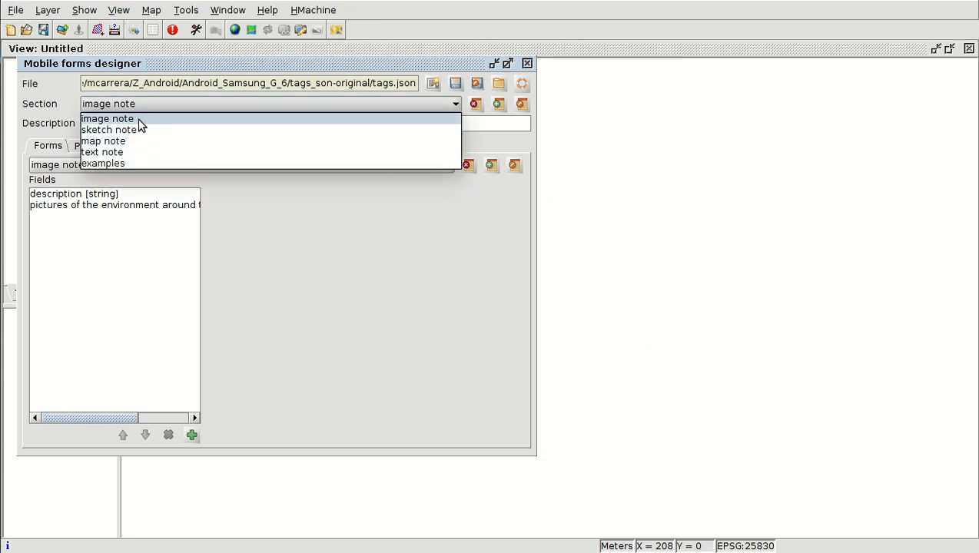
pyautogui.click(140, 120)
pyautogui.click(131, 104)
pyautogui.click(126, 129)
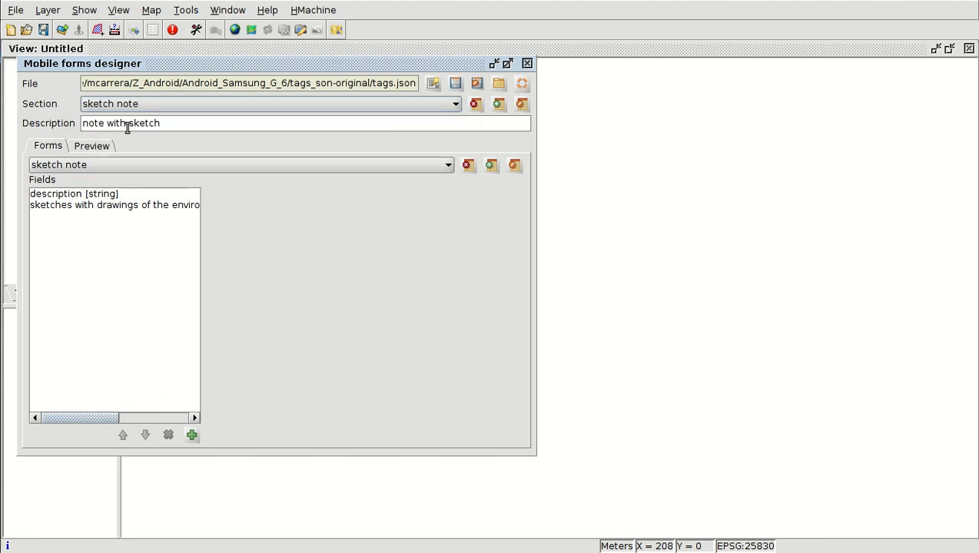
pyautogui.click(127, 109)
pyautogui.click(123, 141)
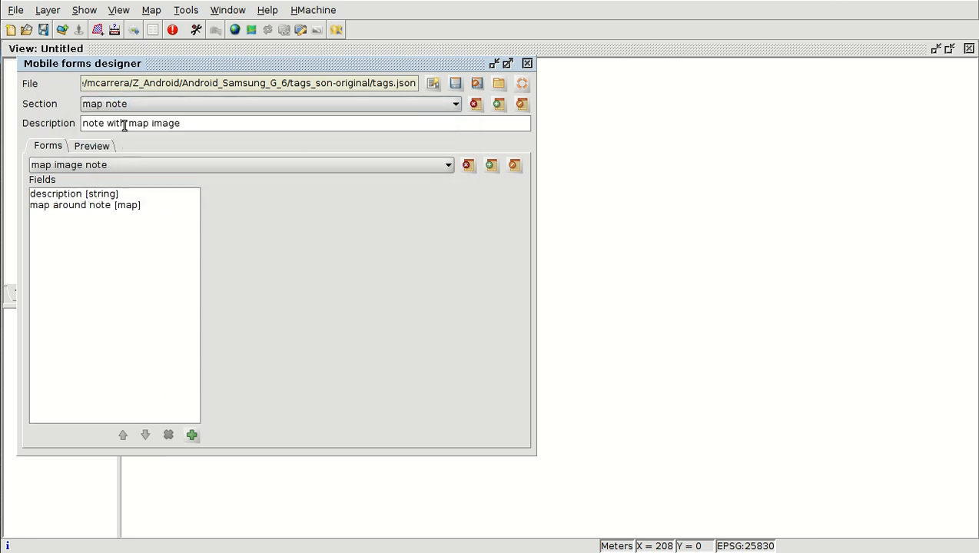
pyautogui.click(125, 109)
pyautogui.click(125, 150)
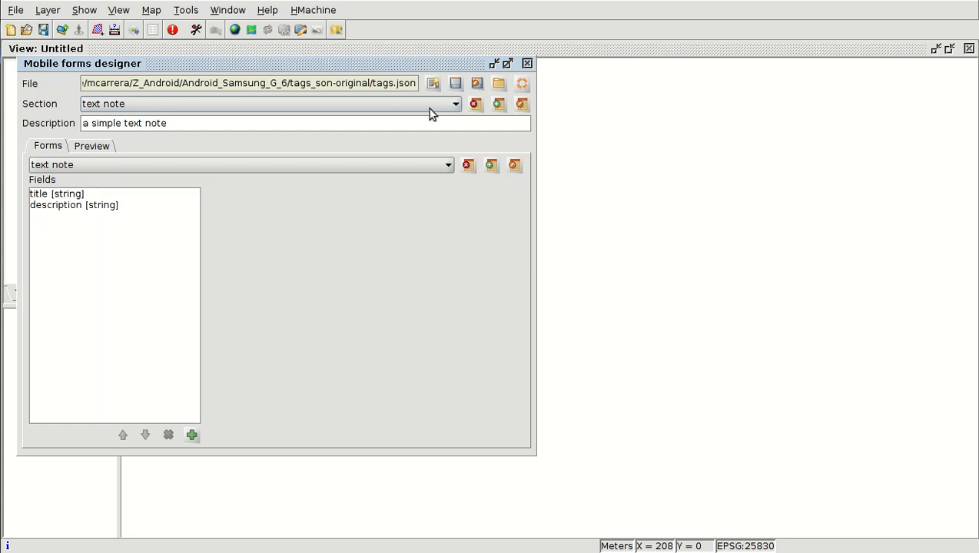
pyautogui.click(137, 102)
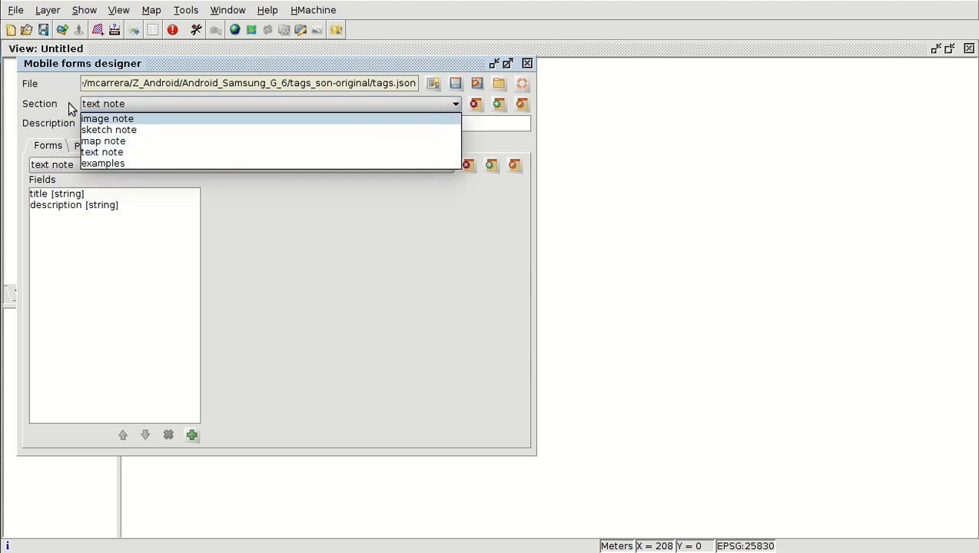
# Add a new section named Trees to the tags file.
pyautogui.click(499, 105)
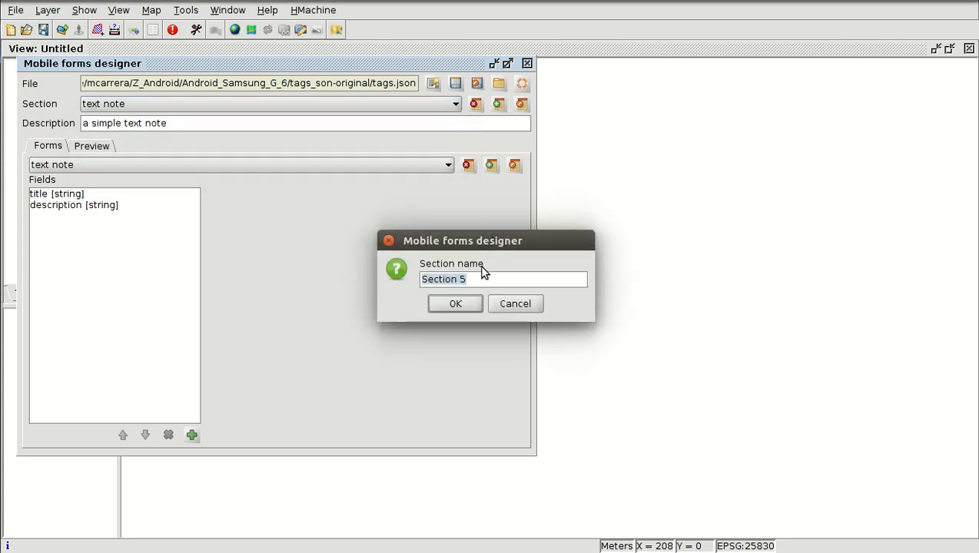
pyautogui.write('Trees')
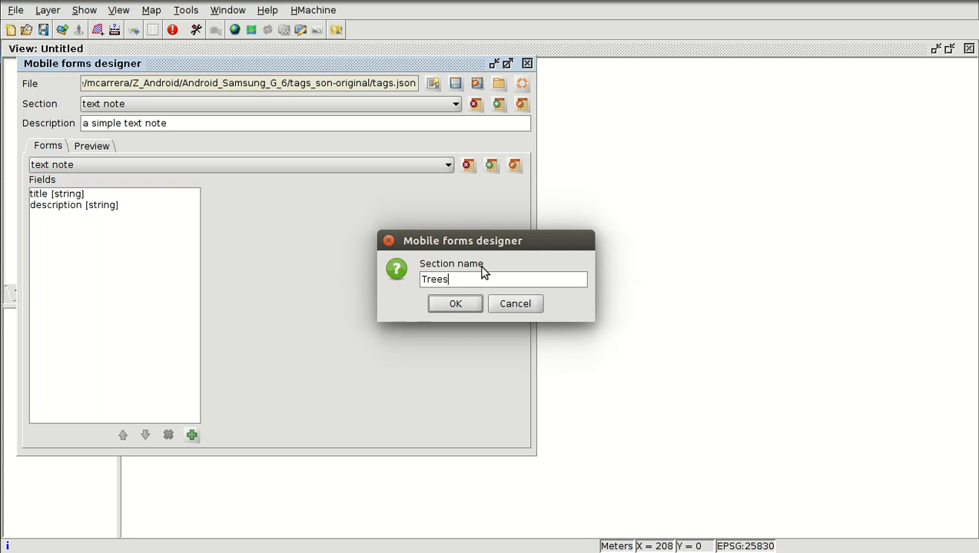
pyautogui.click(457, 306)
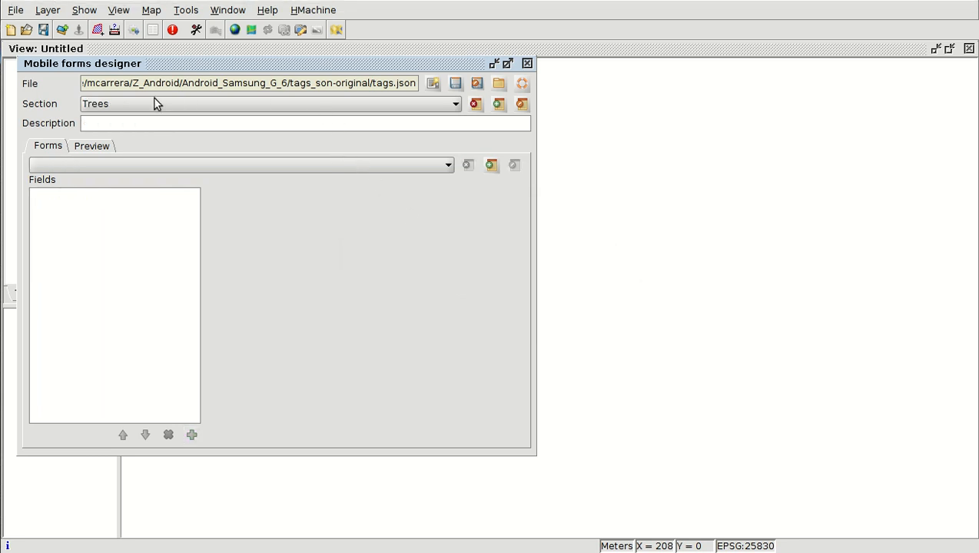
# Add a form named Inventory to the Trees section.
pyautogui.click(246, 166)
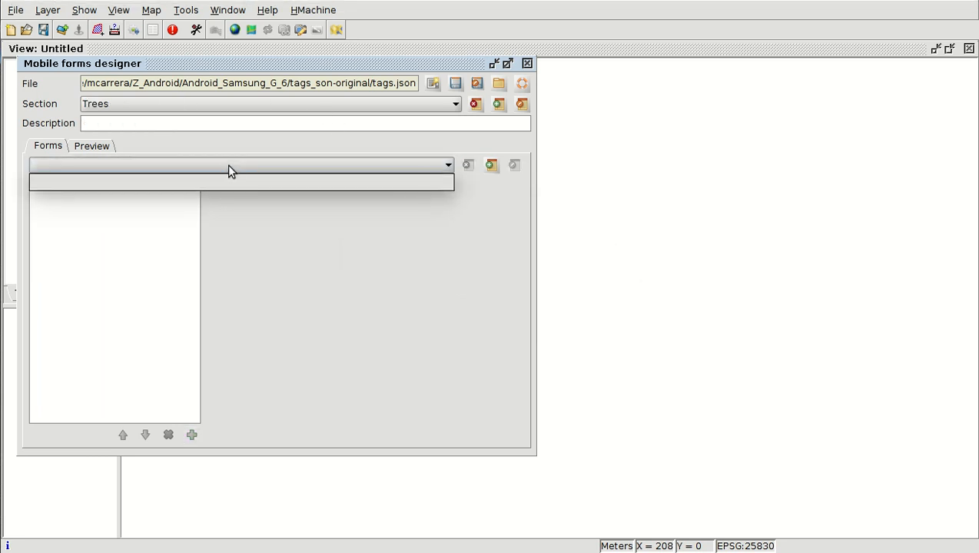
pyautogui.click(491, 165)
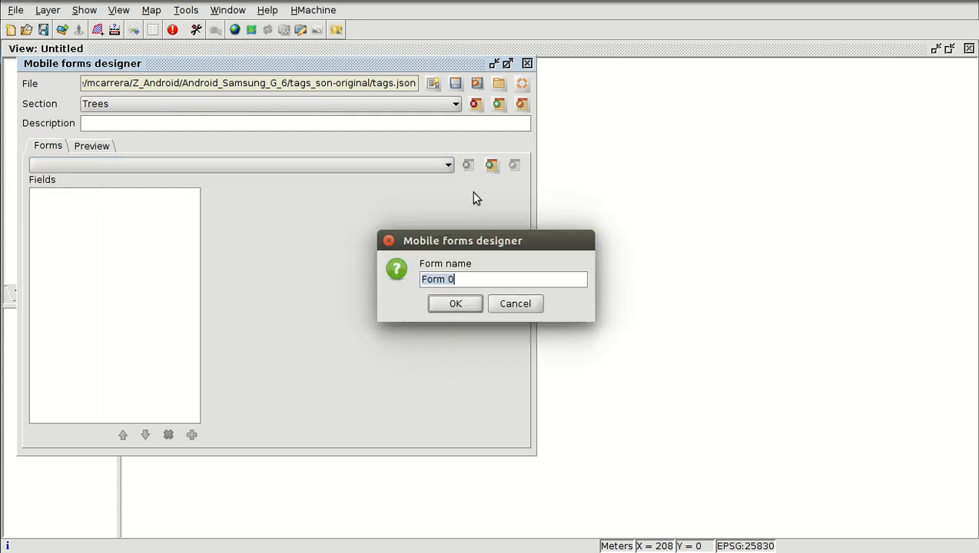
pyautogui.press('BackSpace')
pyautogui.write('Inventory')
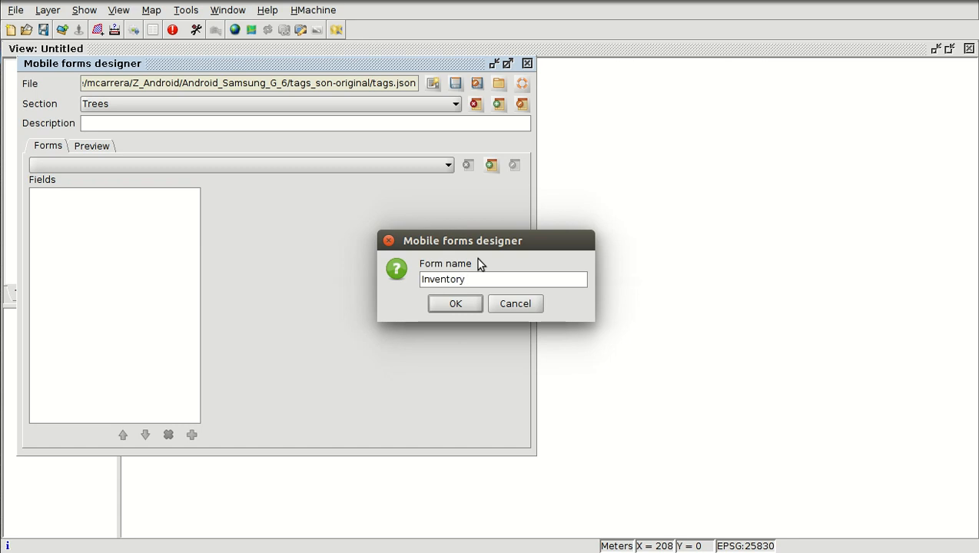
pyautogui.click(454, 304)
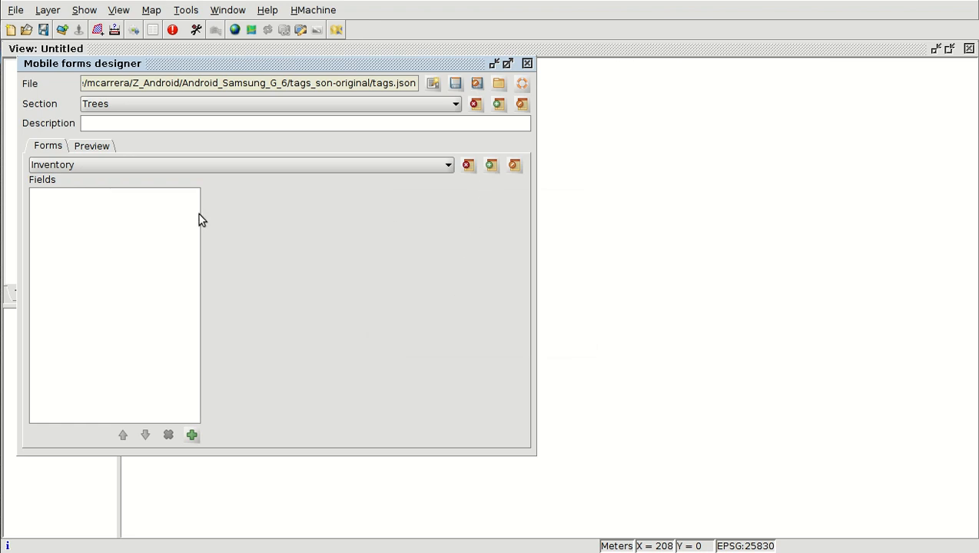
# Add a String field to the Inventory form with Name as both its key and its label.
pyautogui.click(192, 434)
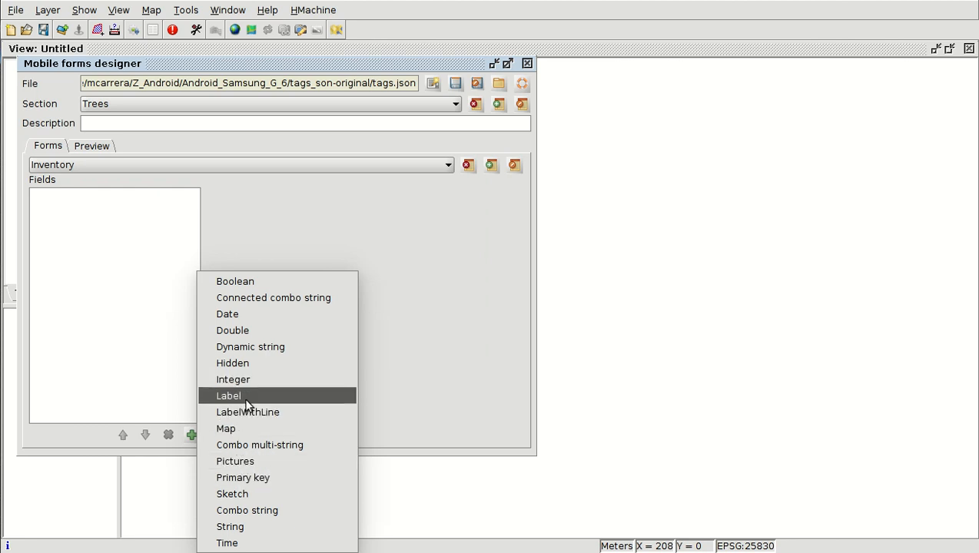
pyautogui.click(243, 527)
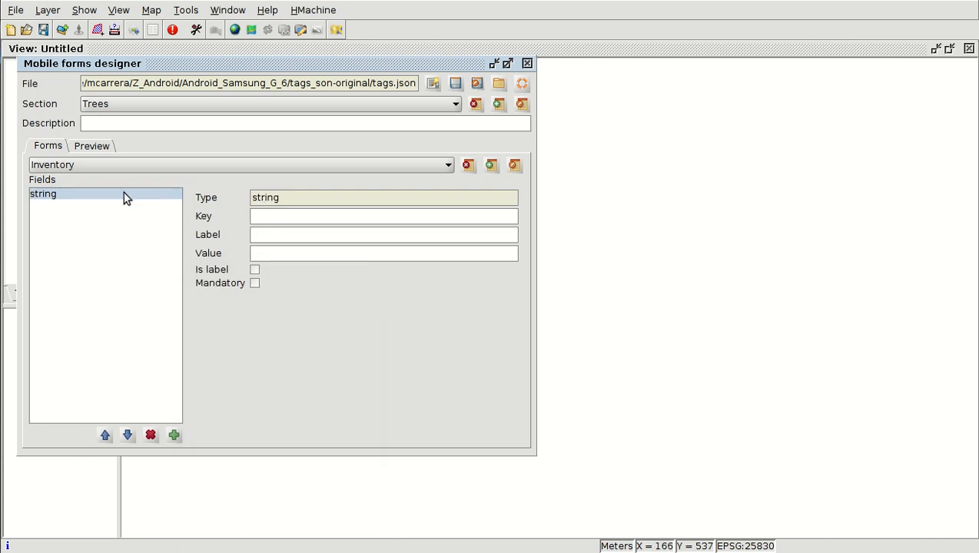
pyautogui.click(275, 216)
pyautogui.write('Name')
pyautogui.click(275, 235)
pyautogui.doubleClick(284, 216)
pyautogui.click(252, 235)
pyautogui.write('Name')
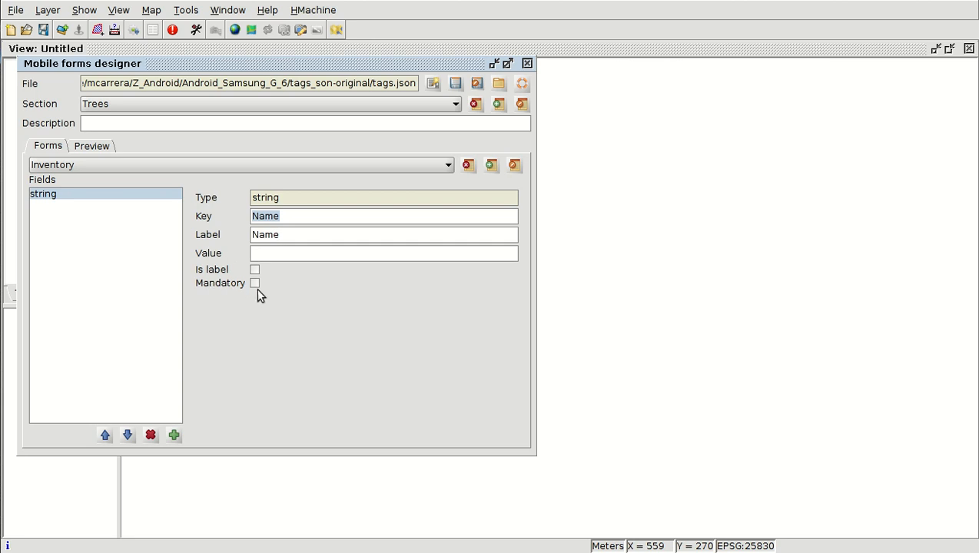
# Add a Date field to the Inventory form with the key "Field data_date" and the label "Field data date".
pyautogui.click(173, 435)
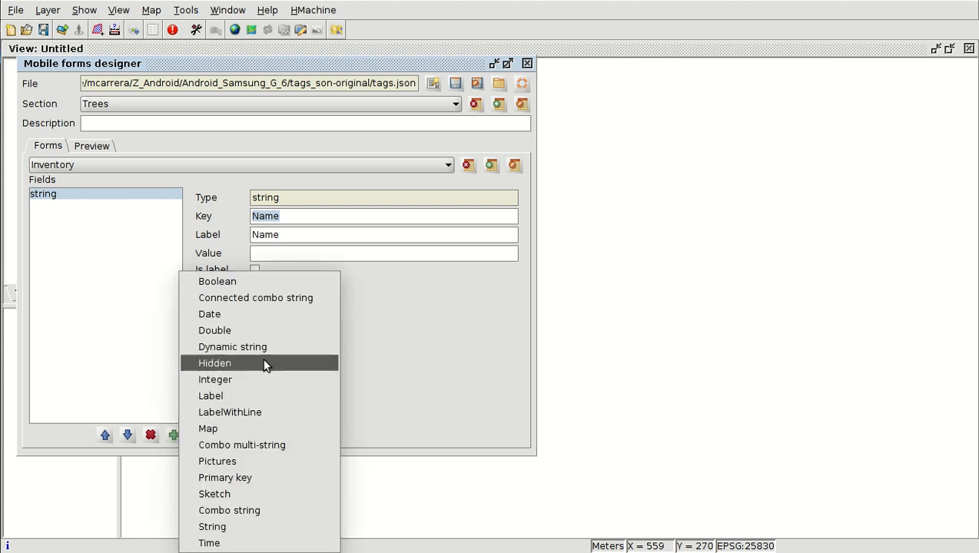
pyautogui.click(224, 315)
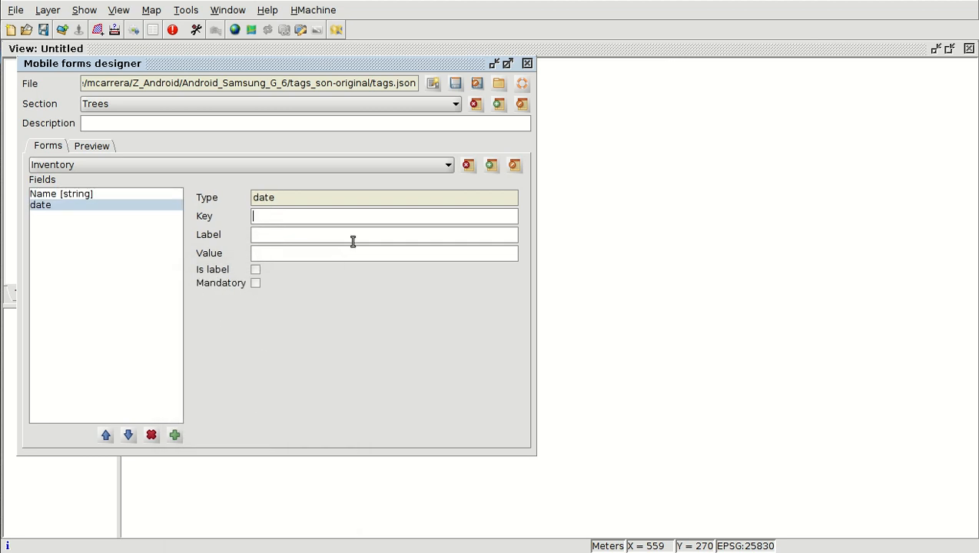
pyautogui.write('Date')
pyautogui.click(297, 236)
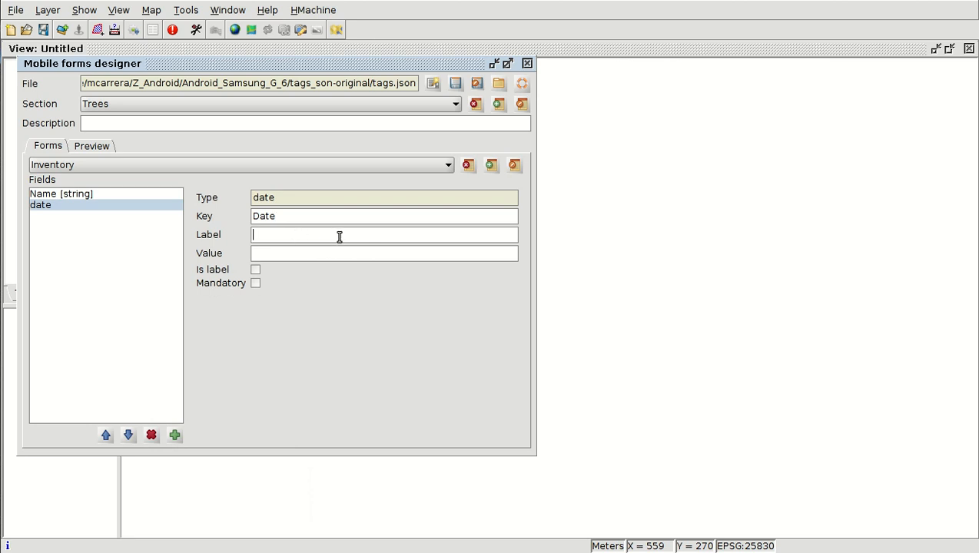
pyautogui.click(254, 216)
pyautogui.press('Delete')
pyautogui.write('Field data')
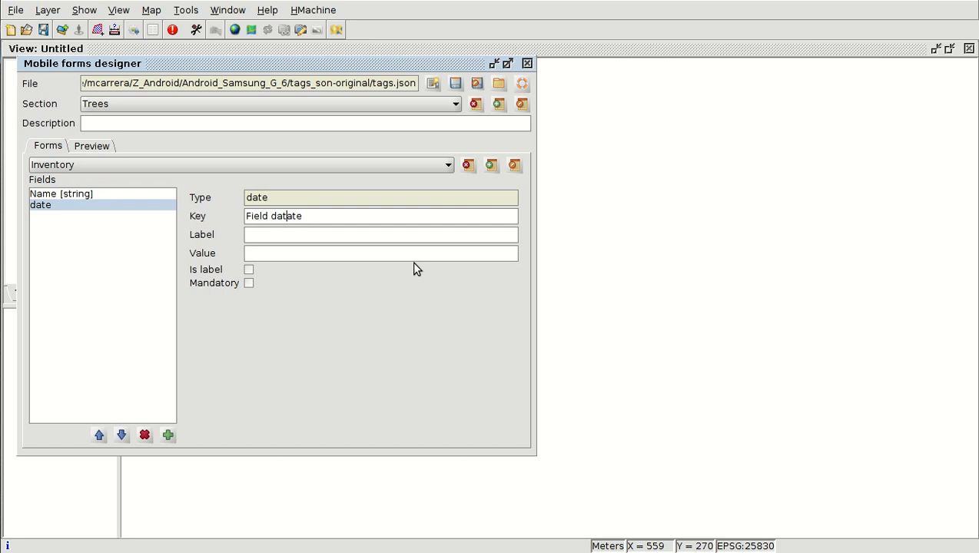
pyautogui.write('_')
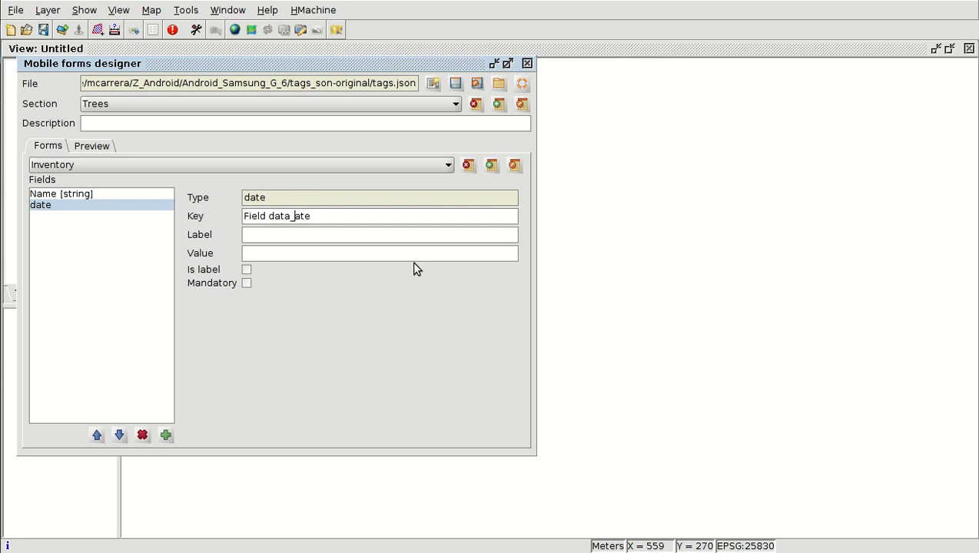
pyautogui.write('d')
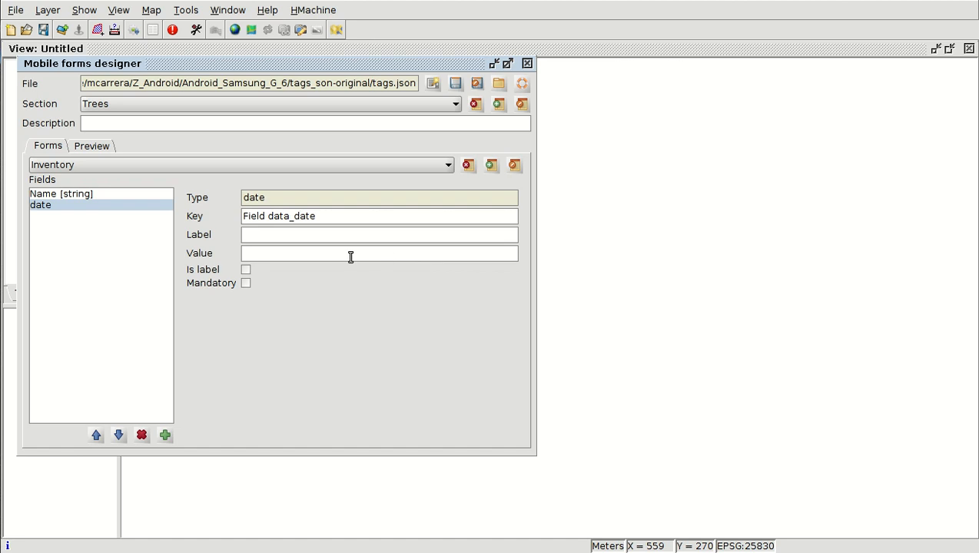
pyautogui.click(285, 235)
pyautogui.write('Field data date')
pyautogui.tripleClick(278, 234)
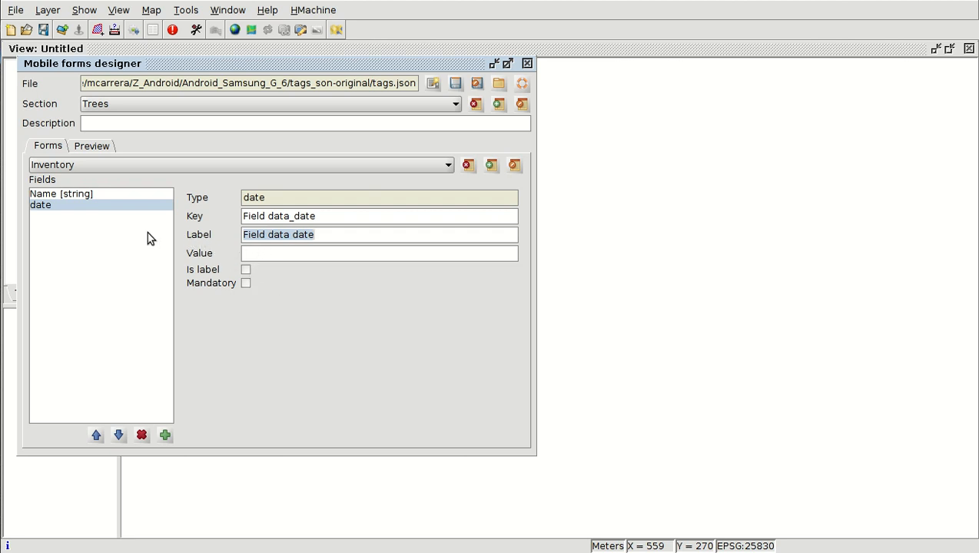
# Add a Combo string field with the key Type and the label "Type of tree", marked as label and mandatory.
pyautogui.click(164, 436)
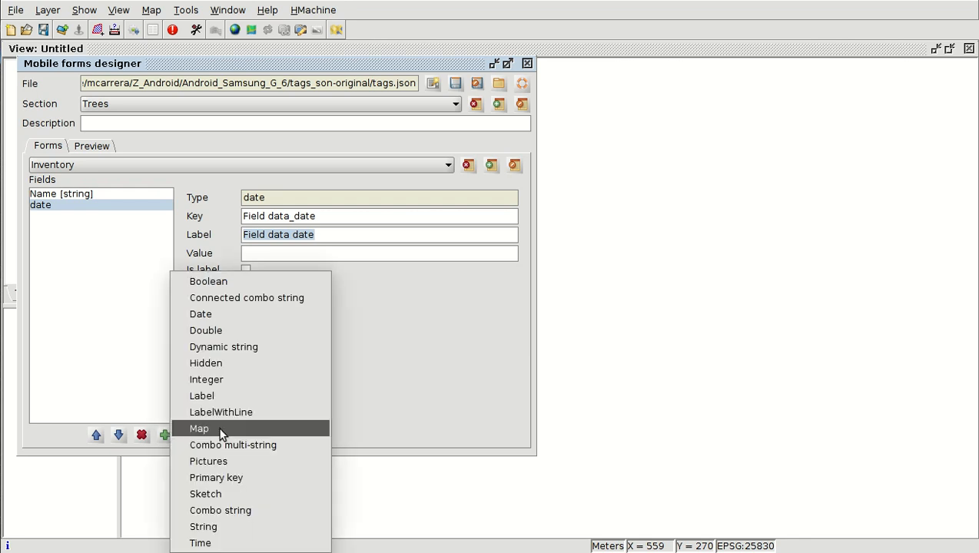
pyautogui.click(232, 511)
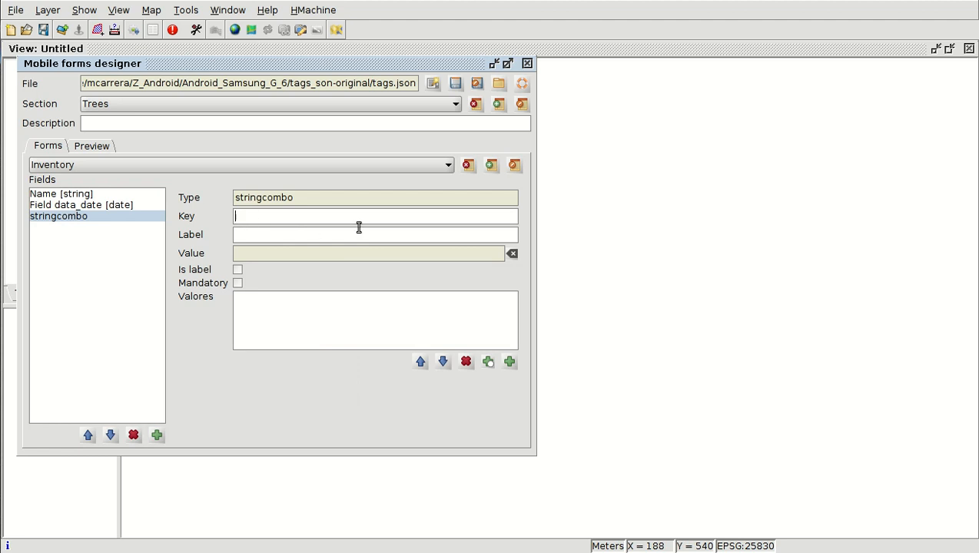
pyautogui.write('Type')
pyautogui.doubleClick(260, 219)
pyautogui.click(258, 233)
pyautogui.write('Type of')
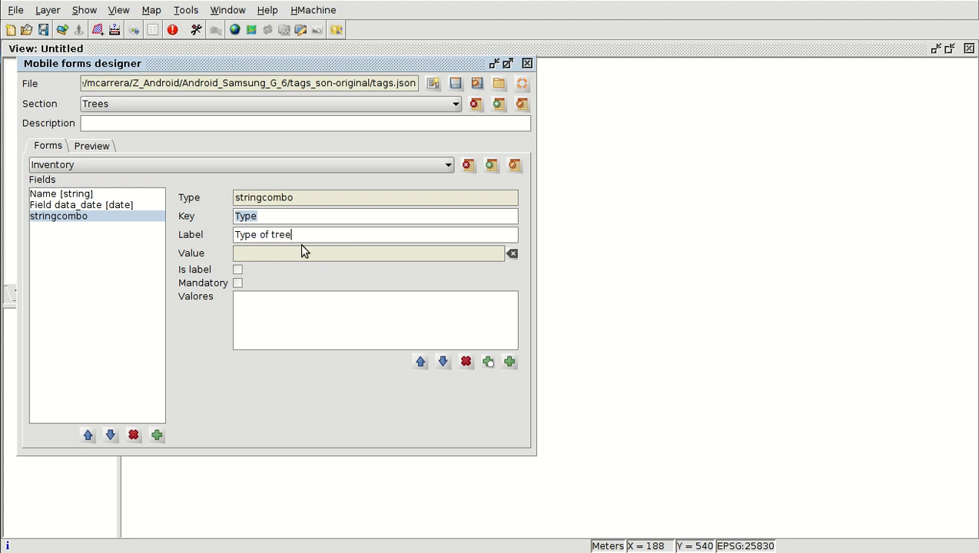
pyautogui.click(237, 269)
pyautogui.click(238, 284)
# Add the items "Palm tree" and "Oil tree" to the tree type field's list of values.
pyautogui.click(510, 358)
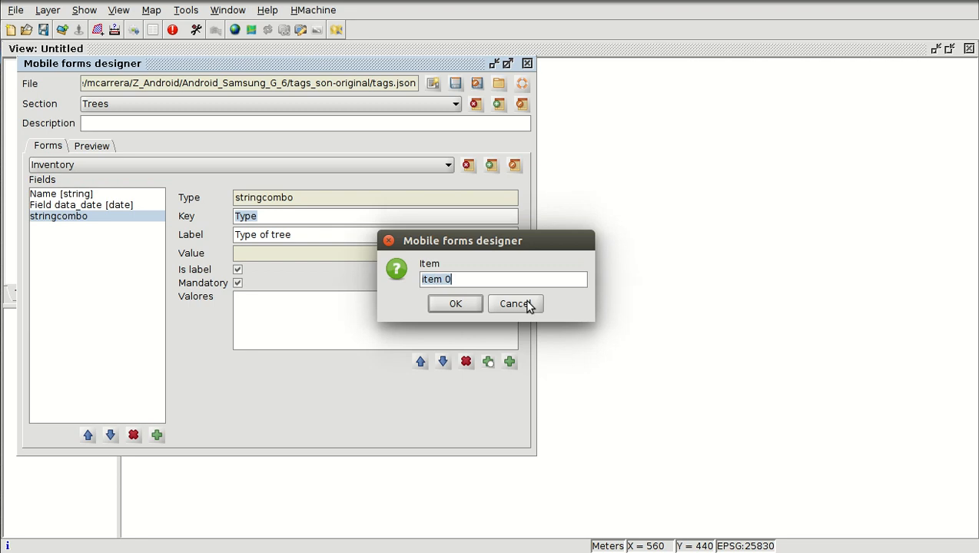
pyautogui.write('E')
pyautogui.write('Palm tree')
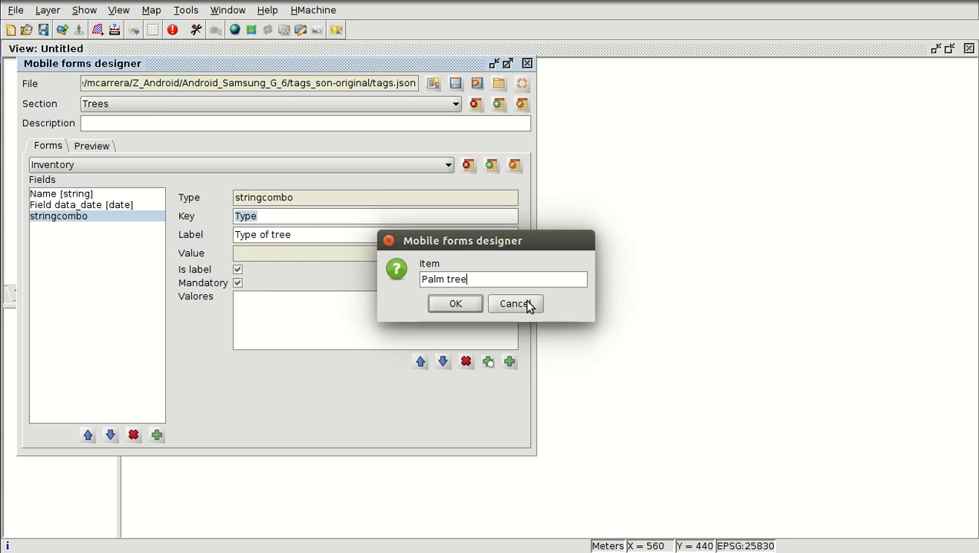
pyautogui.click(451, 304)
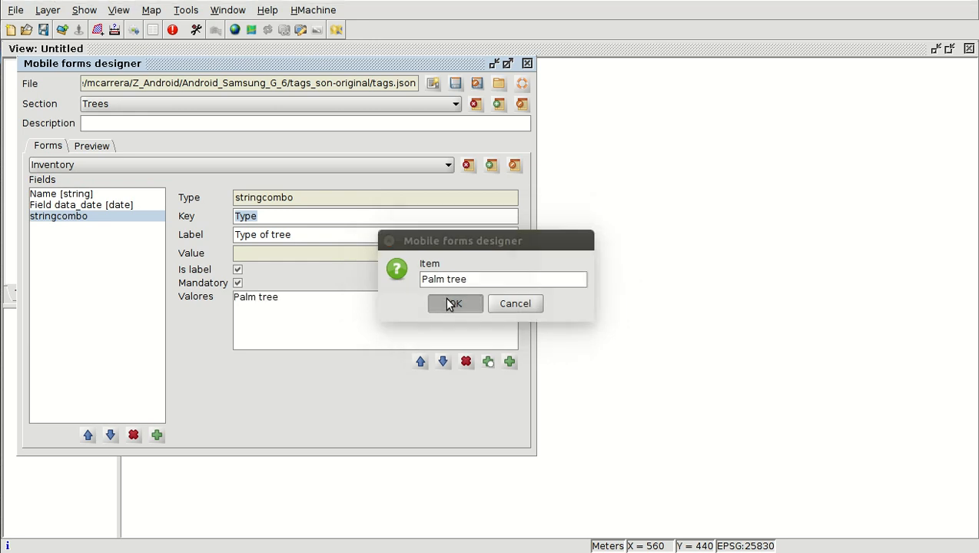
pyautogui.click(507, 361)
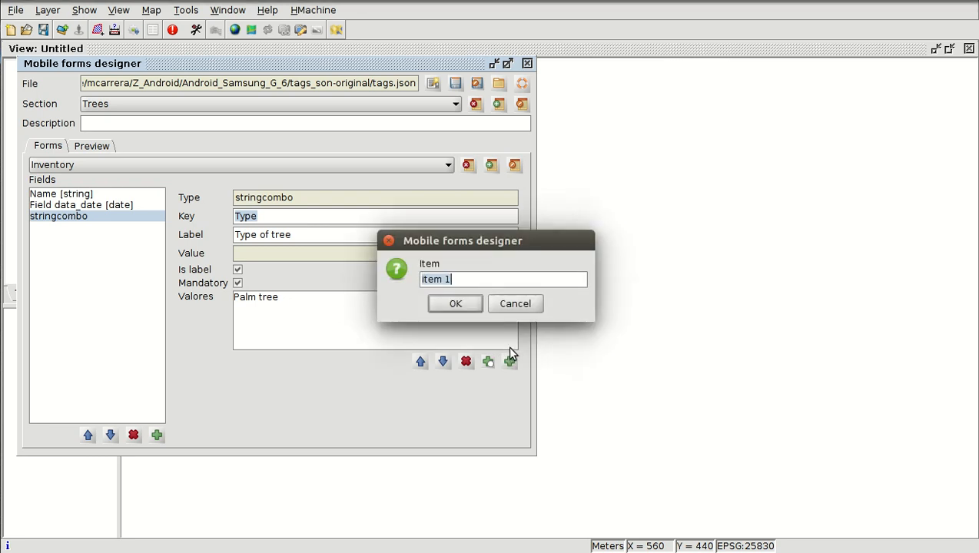
pyautogui.write('il tree')
pyautogui.click(460, 304)
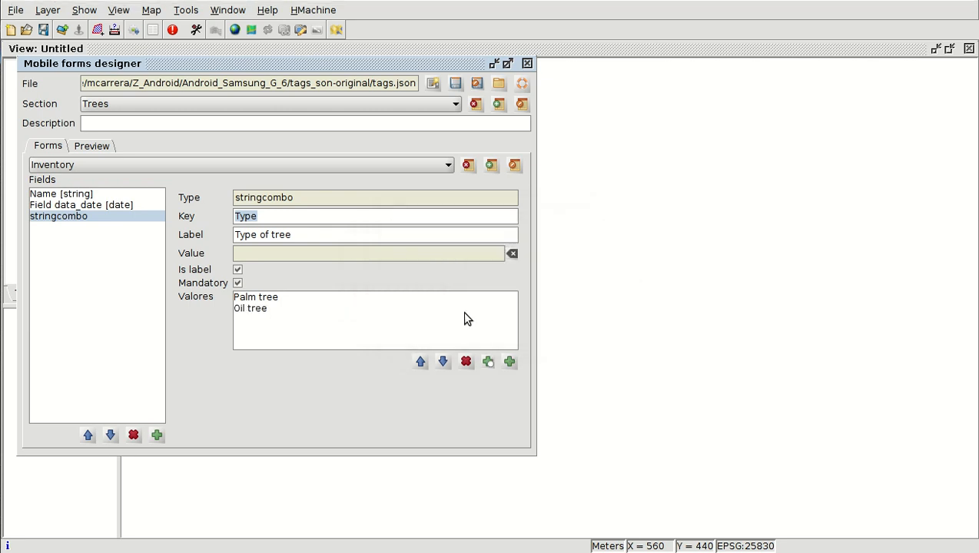
# Add the item Maple to the tree type field's list of values.
pyautogui.click(509, 360)
pyautogui.write('O')
pyautogui.press('BackSpace')
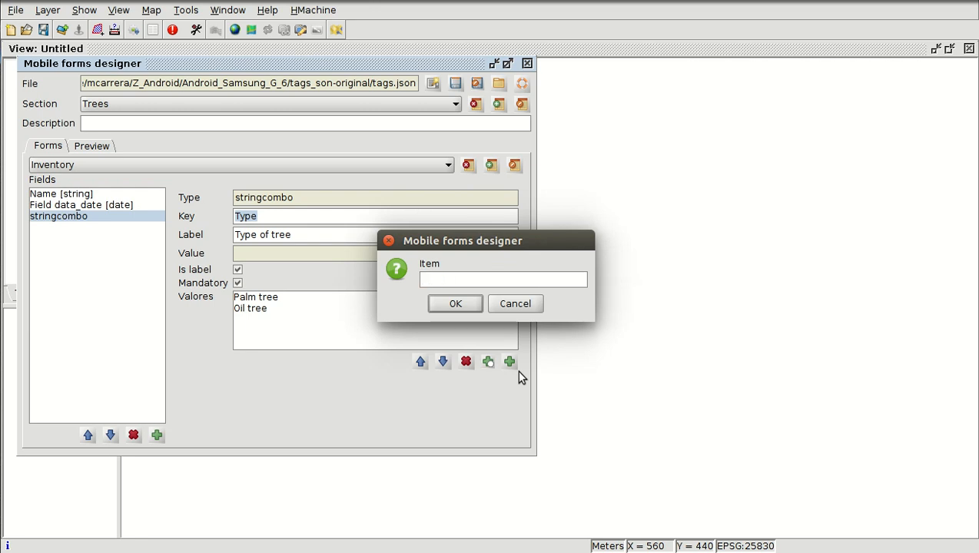
pyautogui.write('Maple')
pyautogui.click(456, 303)
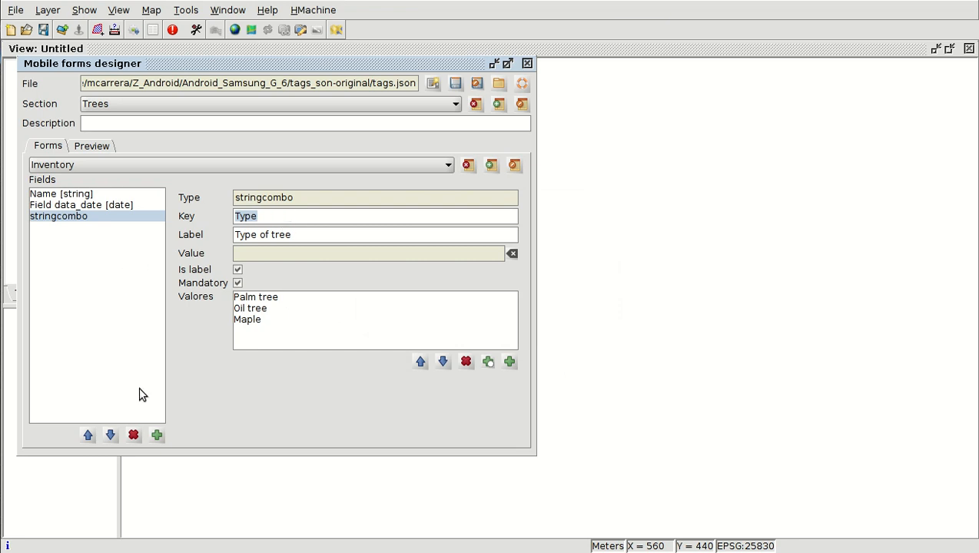
# Add a Boolean field to the Inventory form with the key Monument and the label Monumental.
pyautogui.click(157, 436)
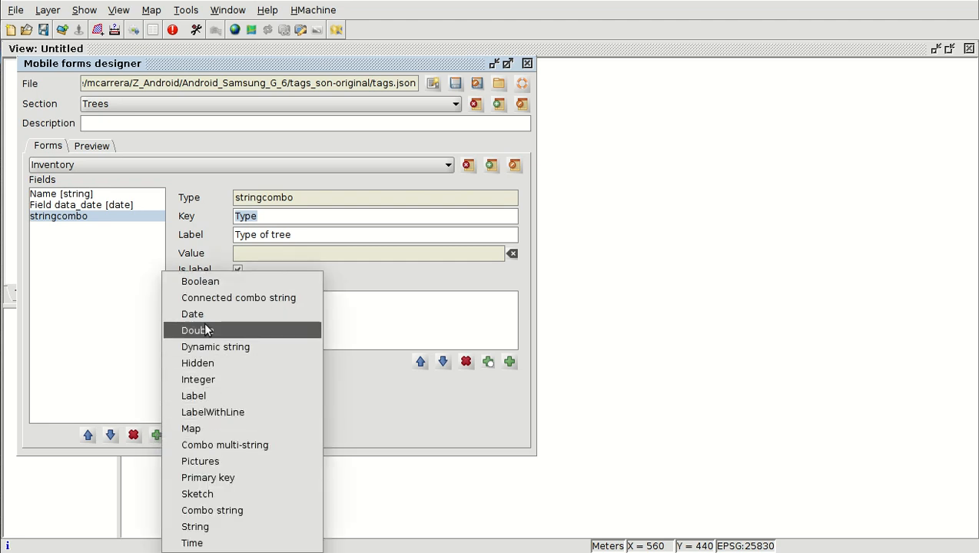
pyautogui.click(198, 283)
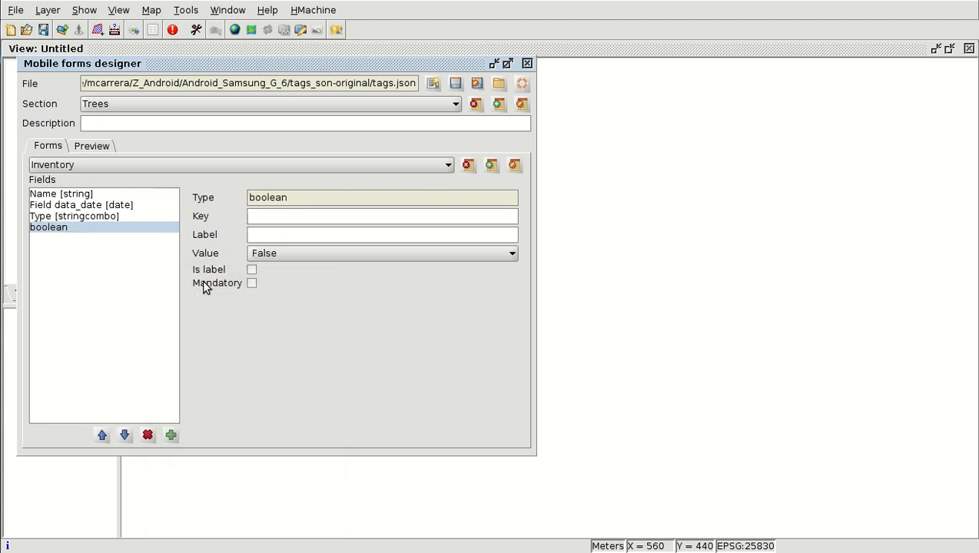
pyautogui.click(260, 218)
pyautogui.write('Monument')
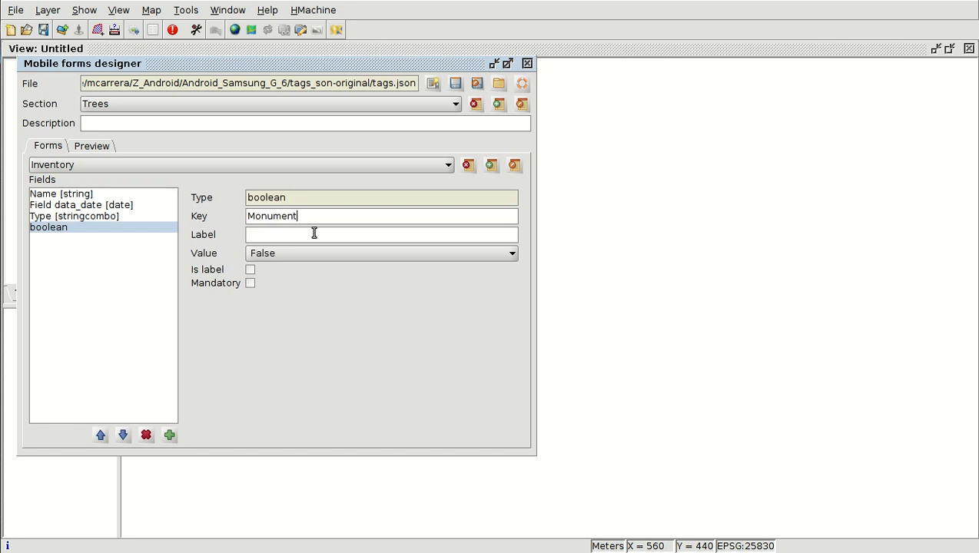
pyautogui.click(283, 236)
pyautogui.write('Monumental')
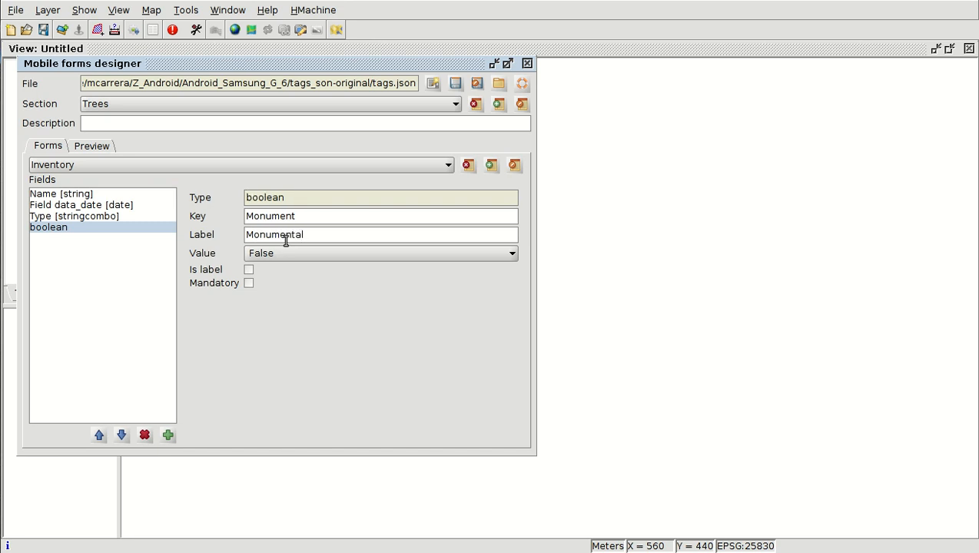
pyautogui.write('l')
# Create a new section named "Urban furniture" in the tags file.
pyautogui.click(111, 162)
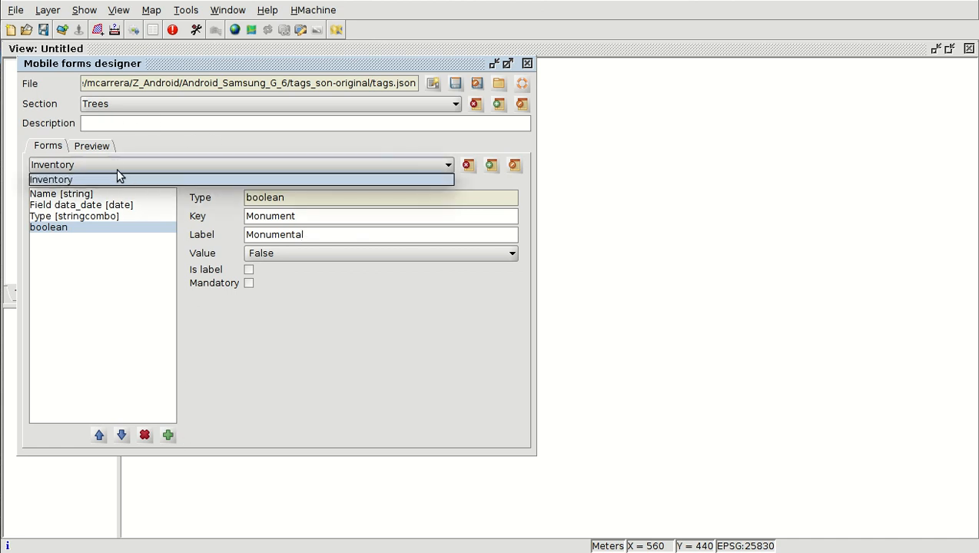
pyautogui.click(138, 104)
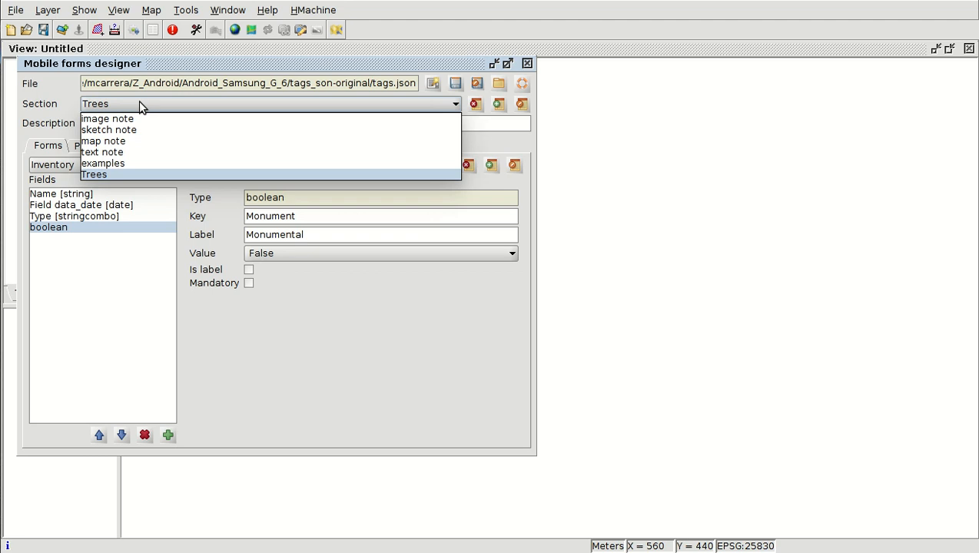
pyautogui.click(235, 104)
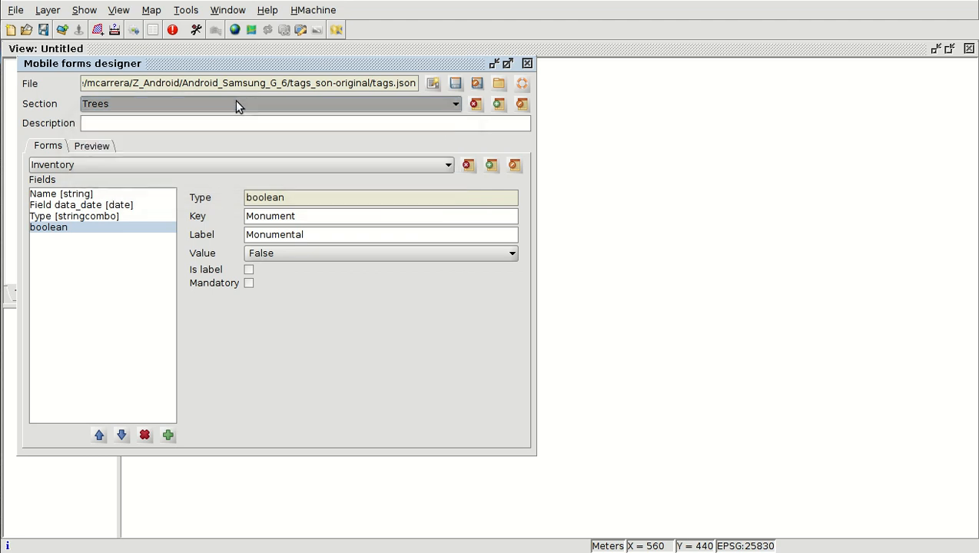
pyautogui.click(499, 103)
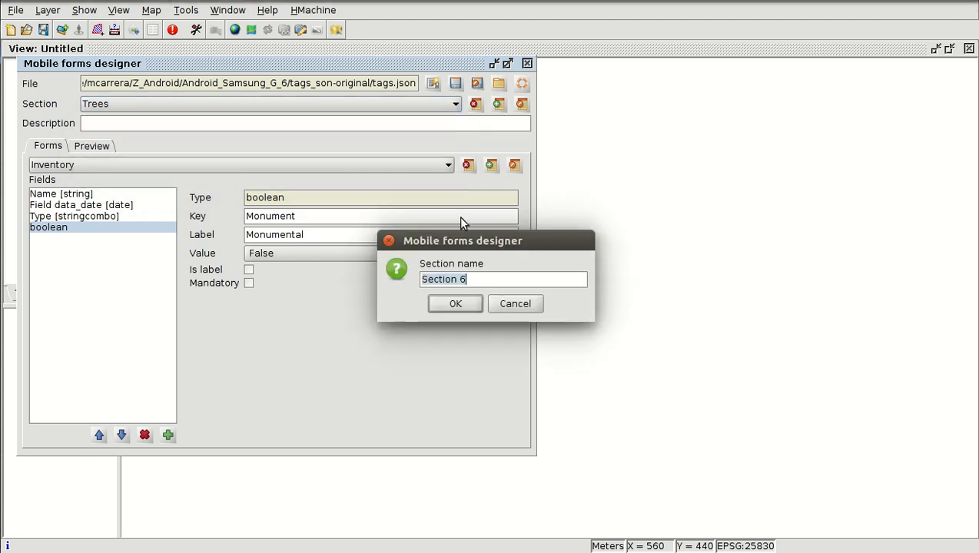
pyautogui.write('U')
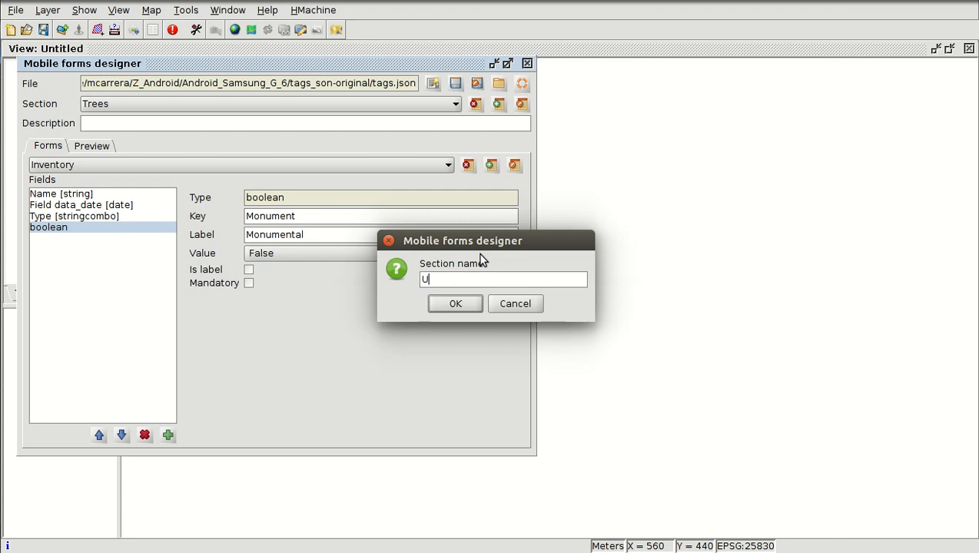
pyautogui.write('rban furniture')
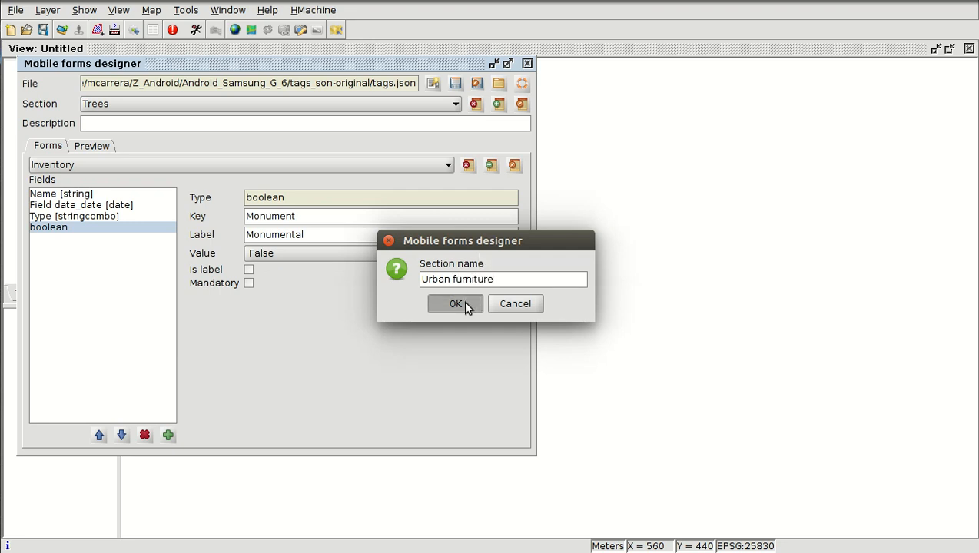
pyautogui.click(461, 302)
# Add two forms named Lights and Parks to the Urban furniture section.
pyautogui.click(162, 167)
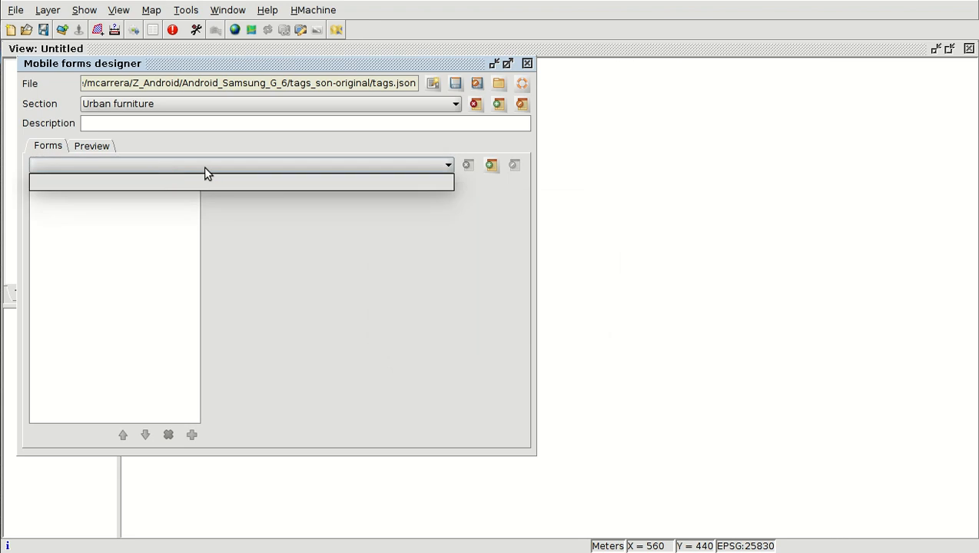
pyautogui.click(490, 165)
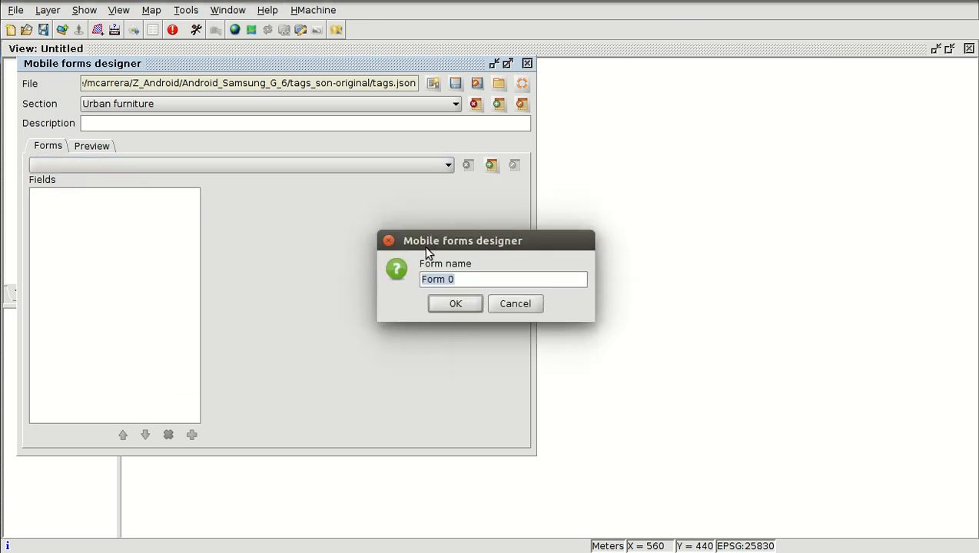
pyautogui.write('Lights')
pyautogui.click(455, 305)
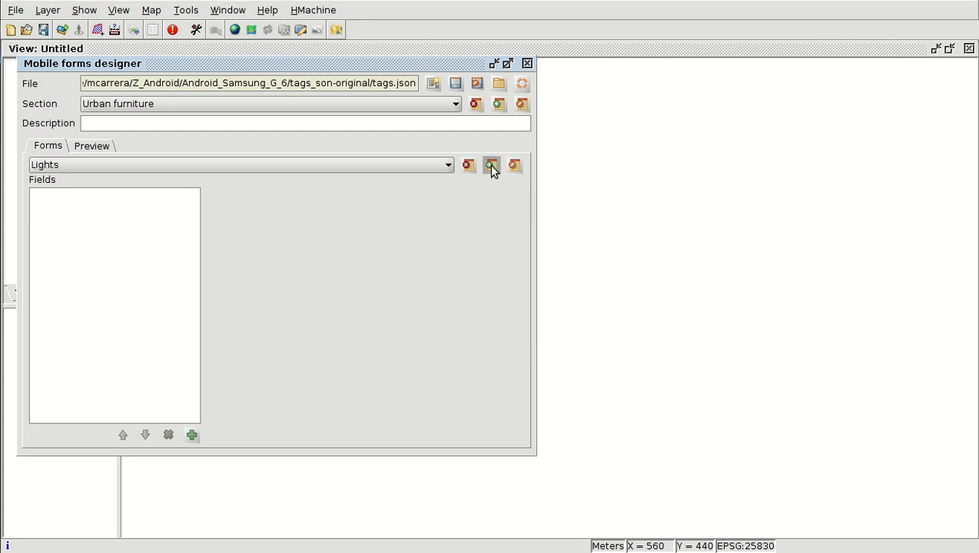
pyautogui.click(491, 166)
pyautogui.write('Parks')
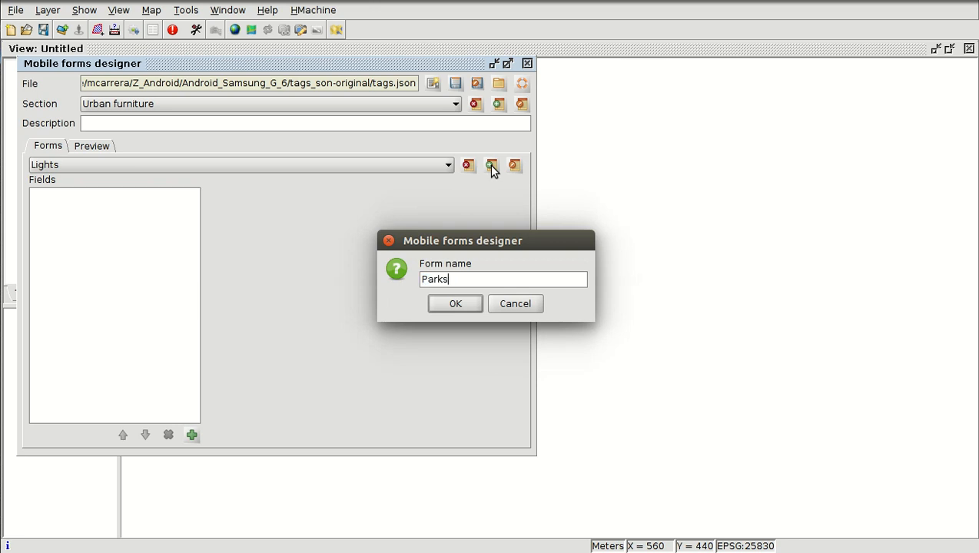
pyautogui.click(455, 303)
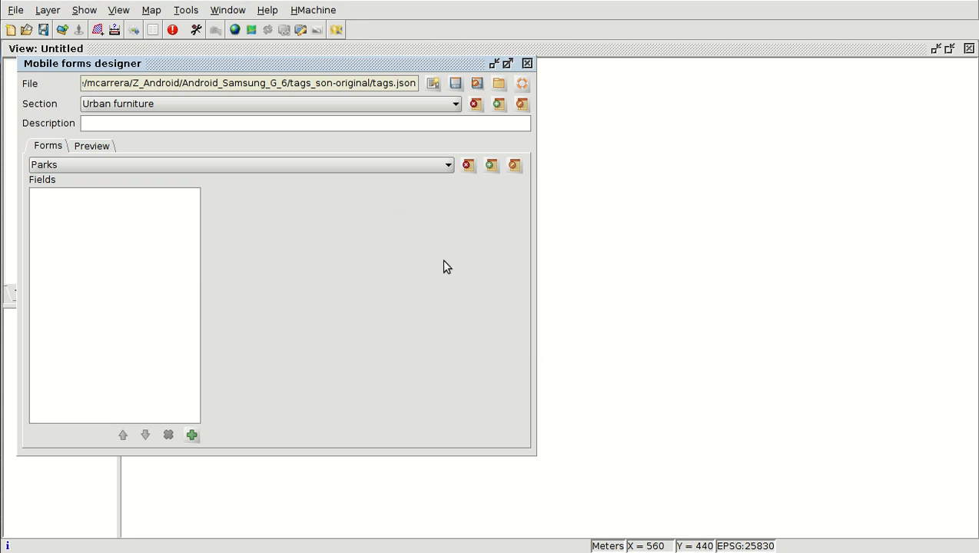
# Add a String field to the Lights form with key and label Type and the value Individual, marked as label.
pyautogui.click(283, 165)
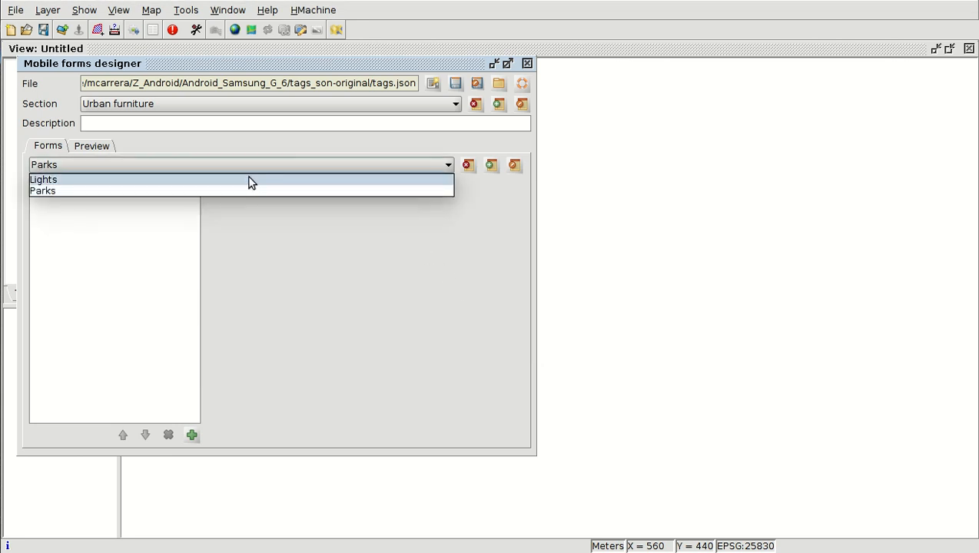
pyautogui.click(84, 179)
pyautogui.click(190, 433)
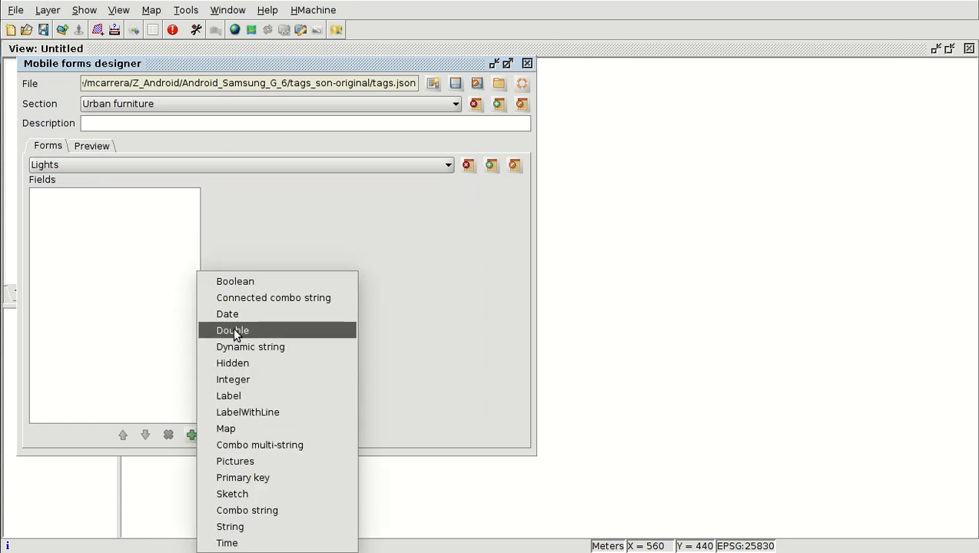
pyautogui.click(248, 529)
pyautogui.click(273, 219)
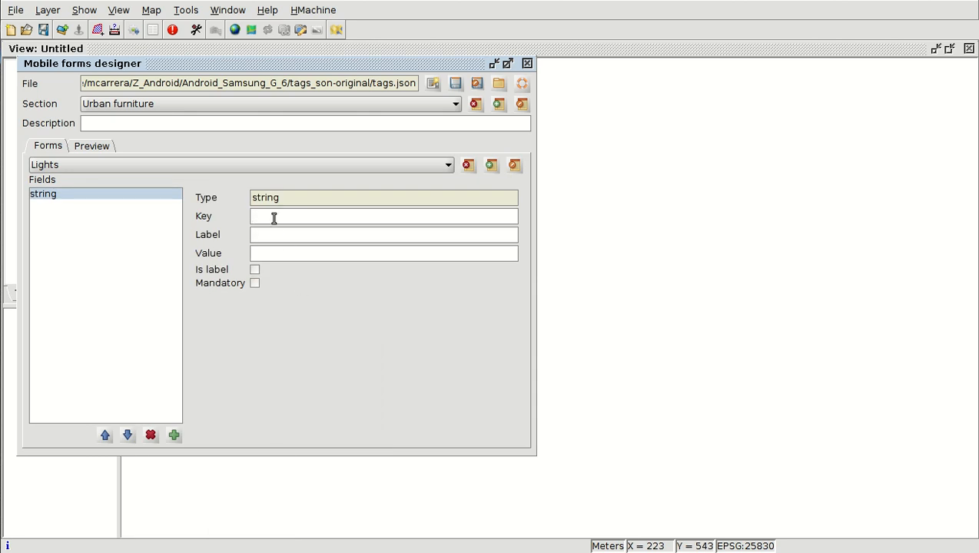
pyautogui.write('Type')
pyautogui.click(276, 234)
pyautogui.write('Type')
pyautogui.click(276, 253)
pyautogui.write('Individual')
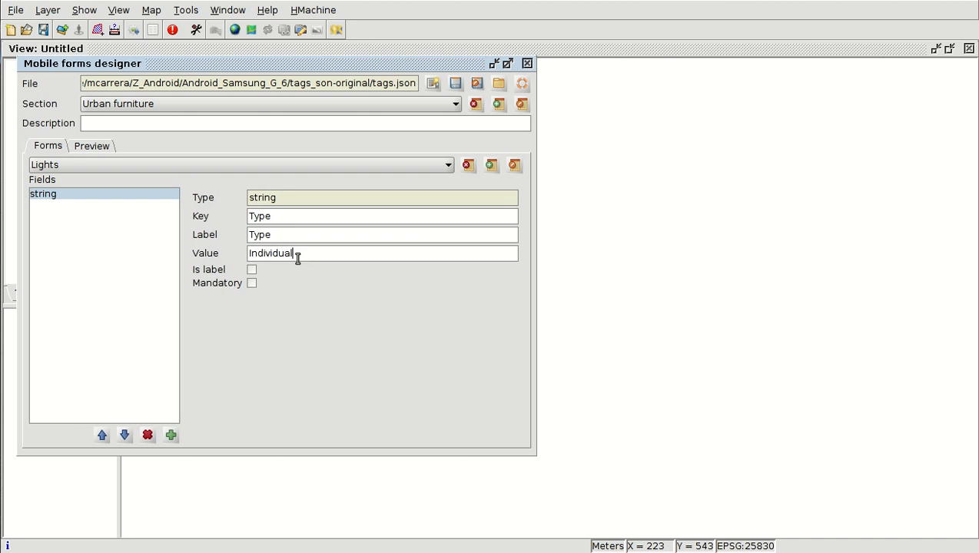
pyautogui.click(252, 271)
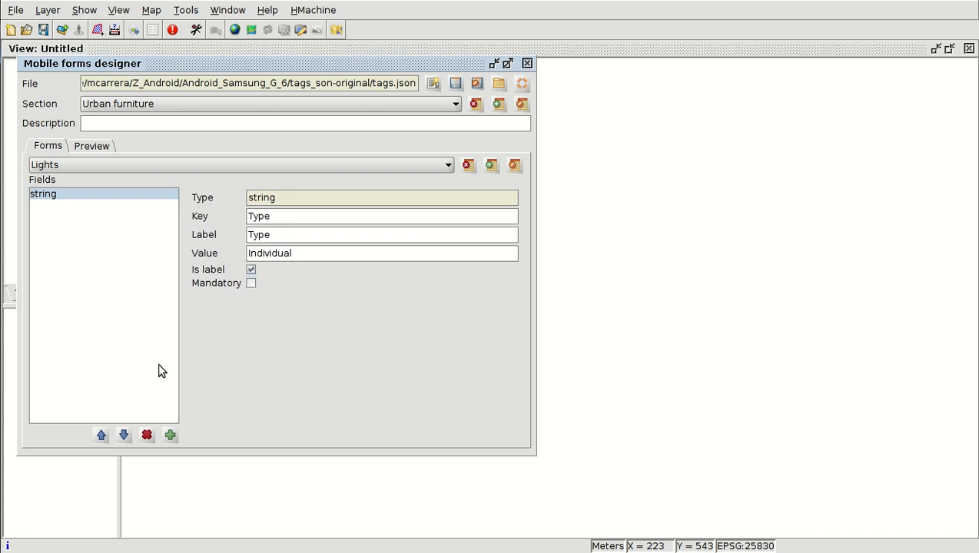
# Add a Combo string field to the Lights form with the key Material and the label "Material of the light".
pyautogui.click(170, 435)
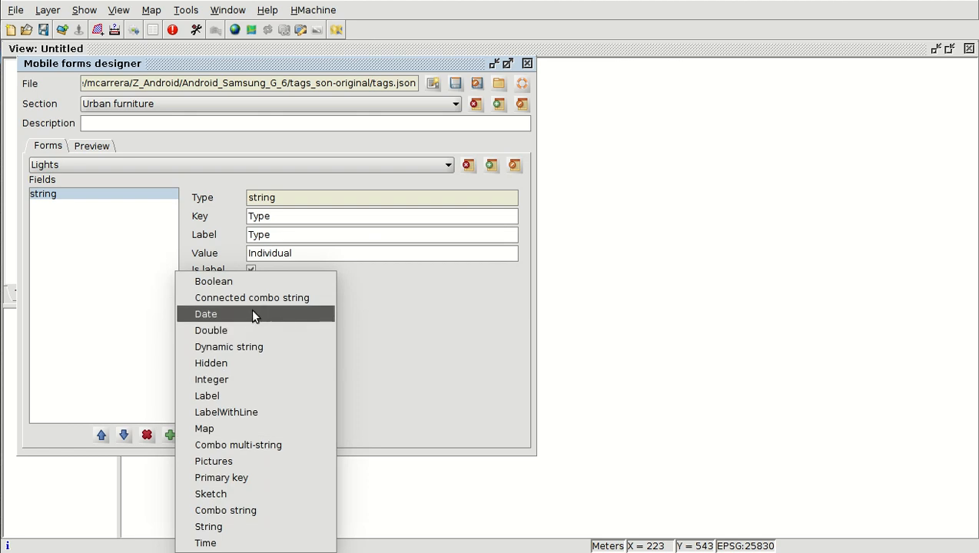
pyautogui.click(244, 511)
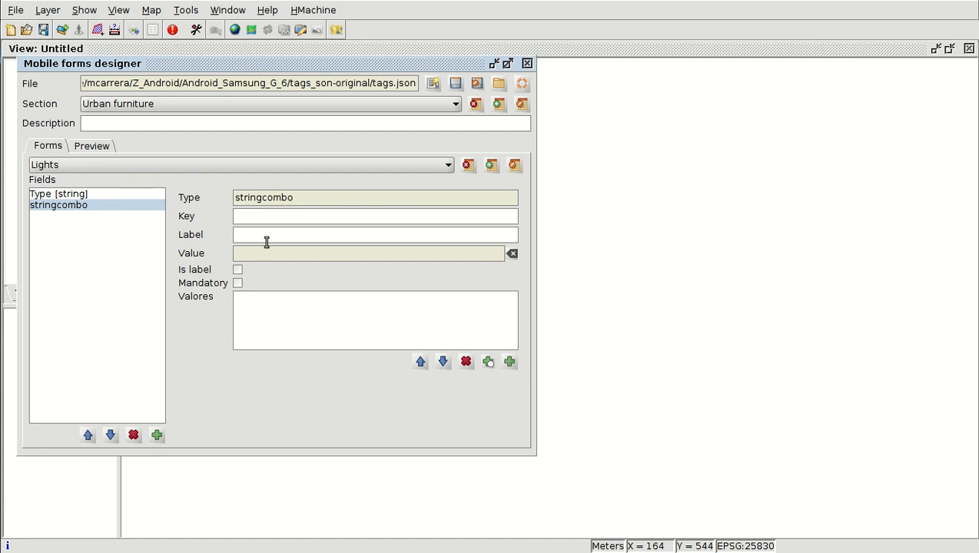
pyautogui.click(260, 220)
pyautogui.write('Material')
pyautogui.press('Tab')
pyautogui.write('Material o')
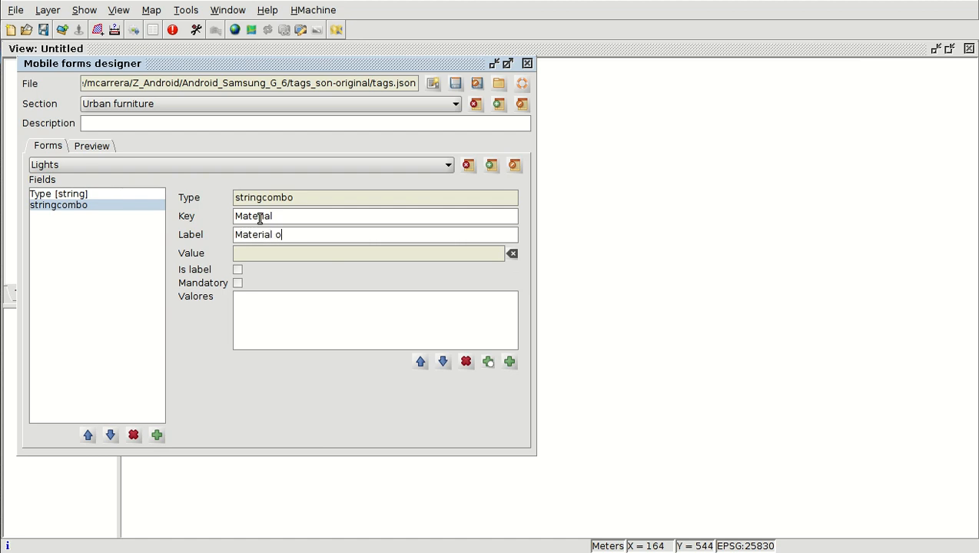
pyautogui.write('f the light')
pyautogui.click(272, 236)
# Add the item Plastic to the material field's list of values.
pyautogui.click(509, 361)
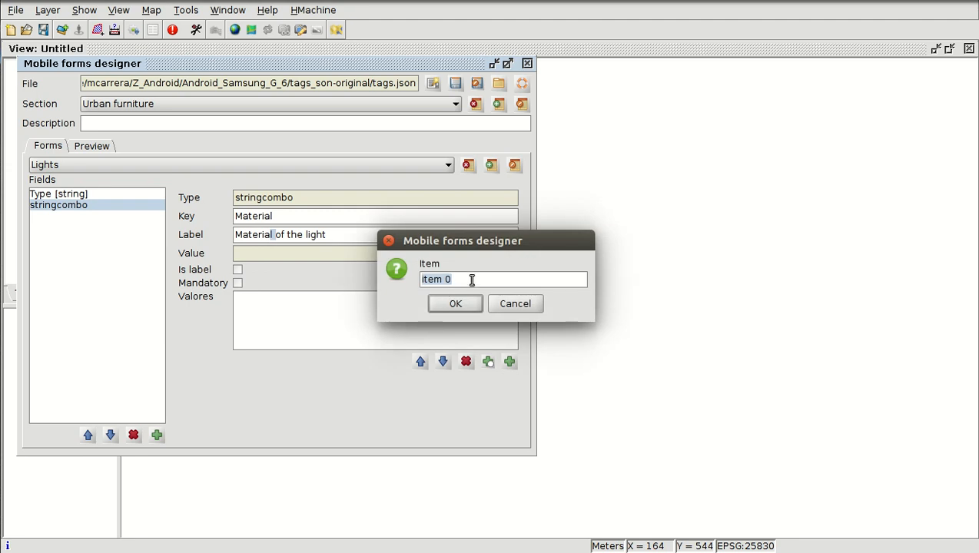
pyautogui.press('BackSpace')
pyautogui.press('BackSpace')
pyautogui.write('Plastic')
pyautogui.click(458, 304)
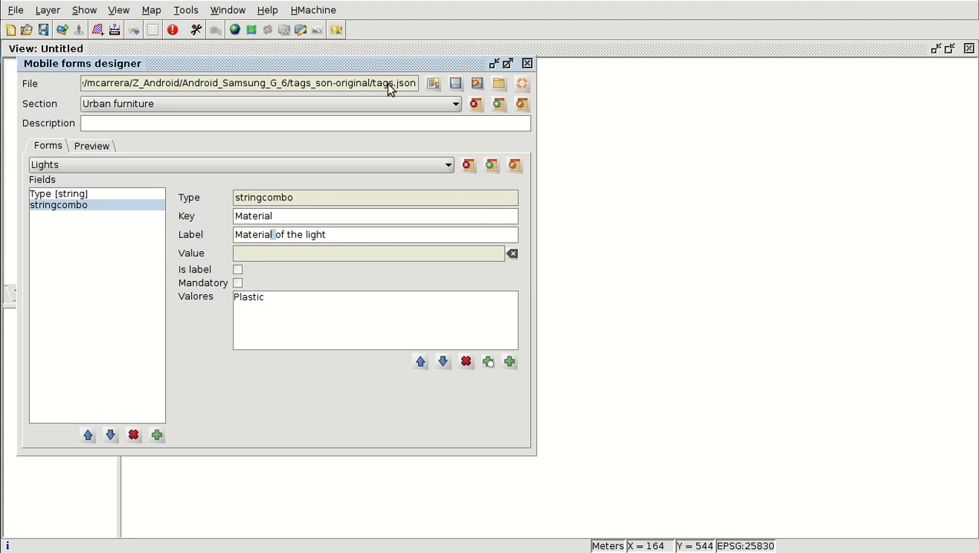
# Start saving the forms under a new location and create a folder named English inside tags_son-desde-Desktop.
pyautogui.click(477, 83)
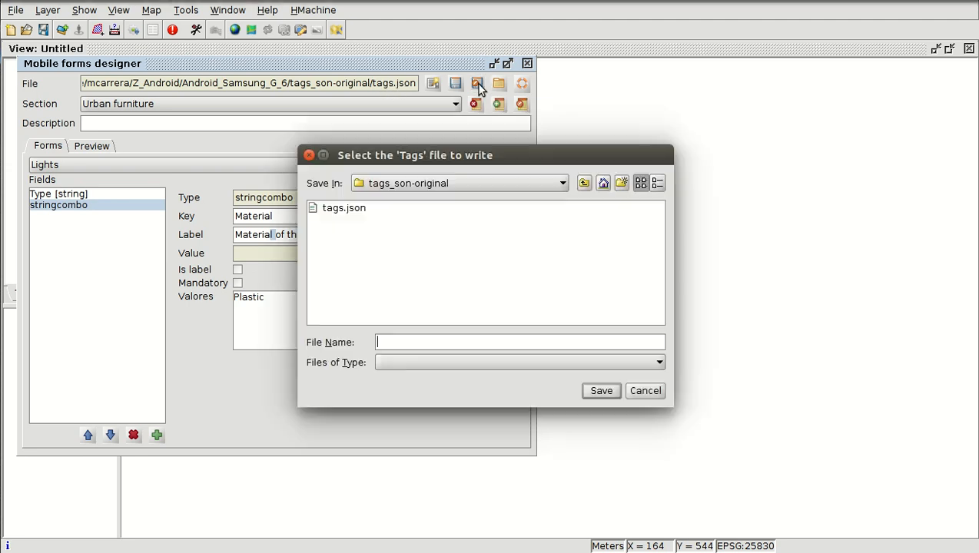
pyautogui.click(583, 183)
pyautogui.doubleClick(373, 234)
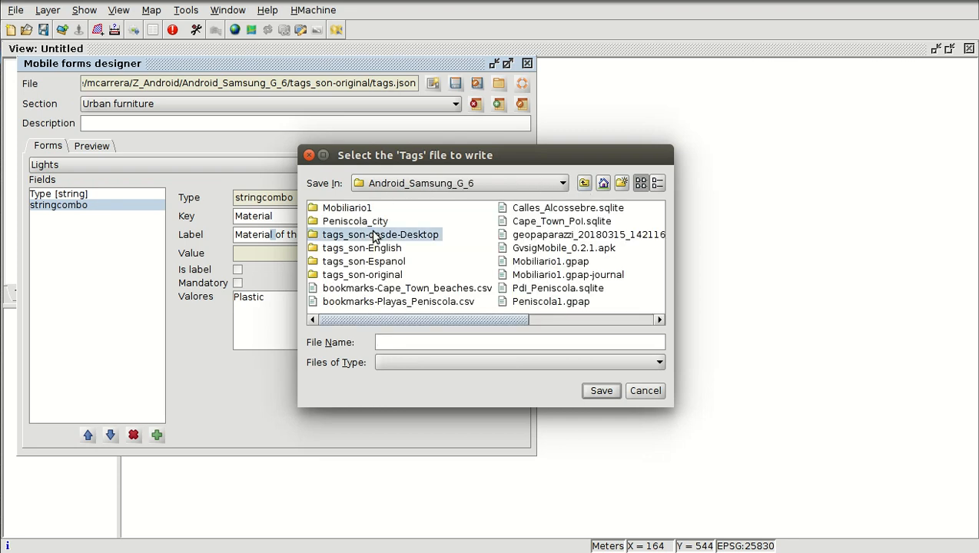
pyautogui.click(621, 182)
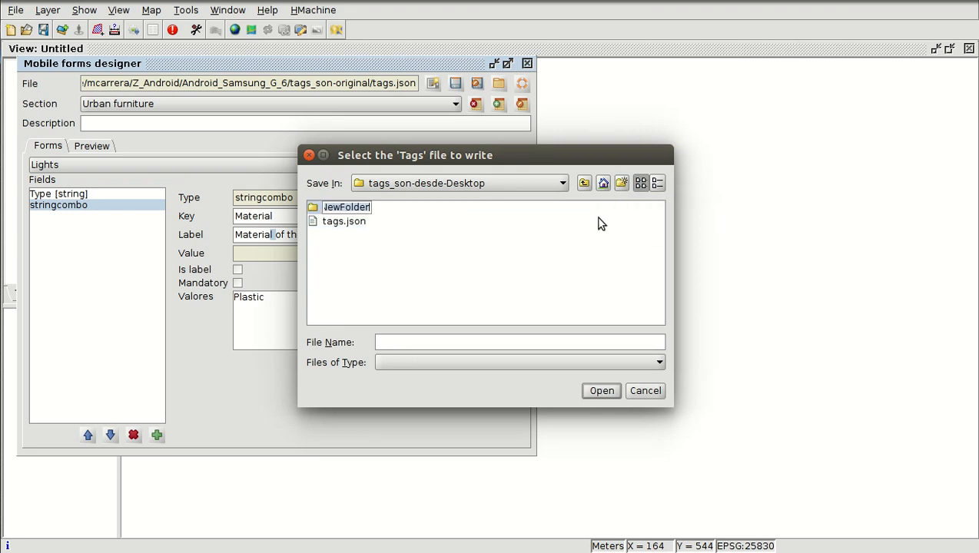
pyautogui.write('English')
pyautogui.press('Return')
# Save the forms file as tags.json in the English folder.
pyautogui.doubleClick(313, 208)
pyautogui.click(583, 183)
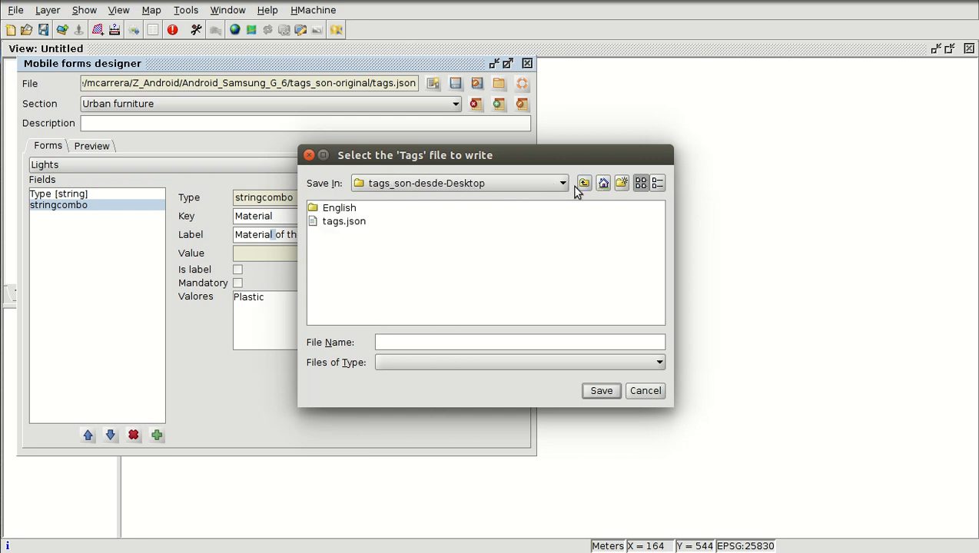
pyautogui.click(355, 223)
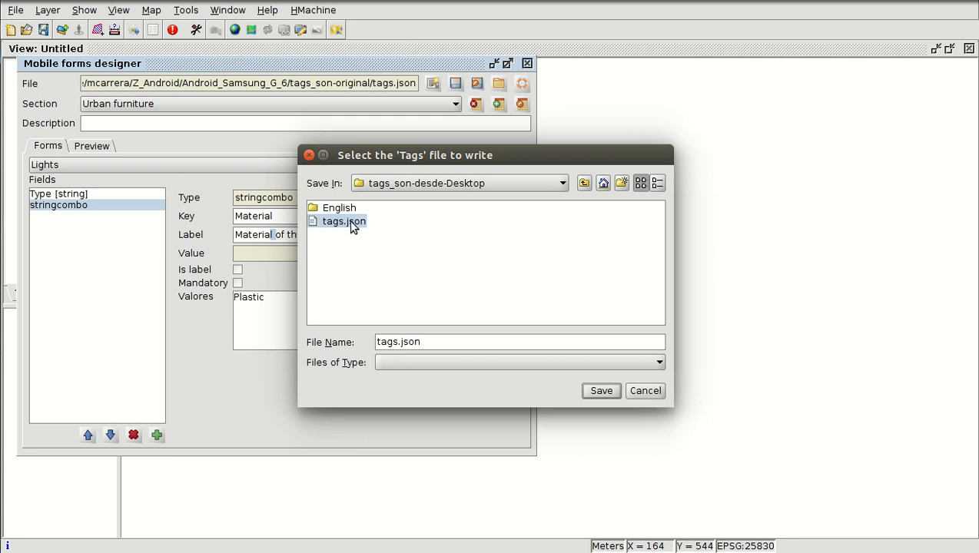
pyautogui.doubleClick(339, 210)
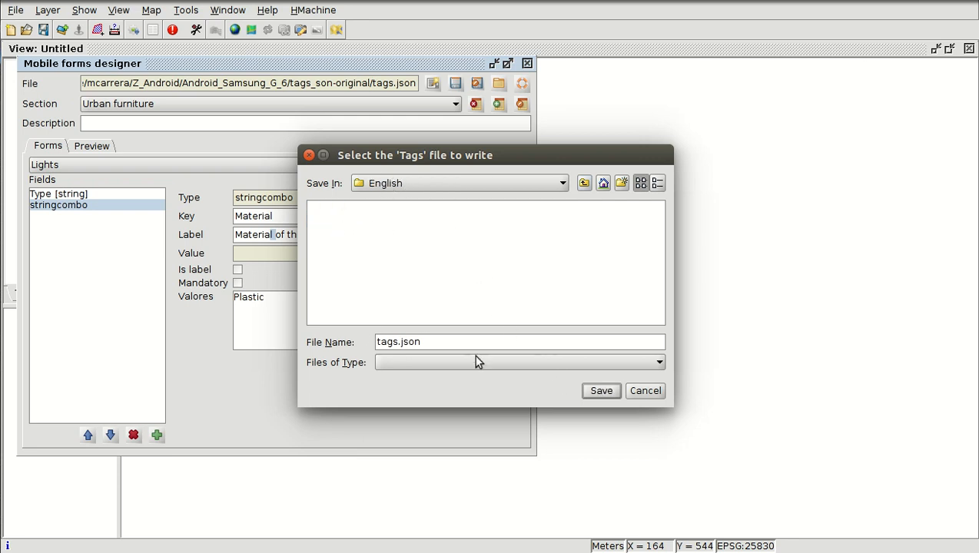
pyautogui.click(593, 393)
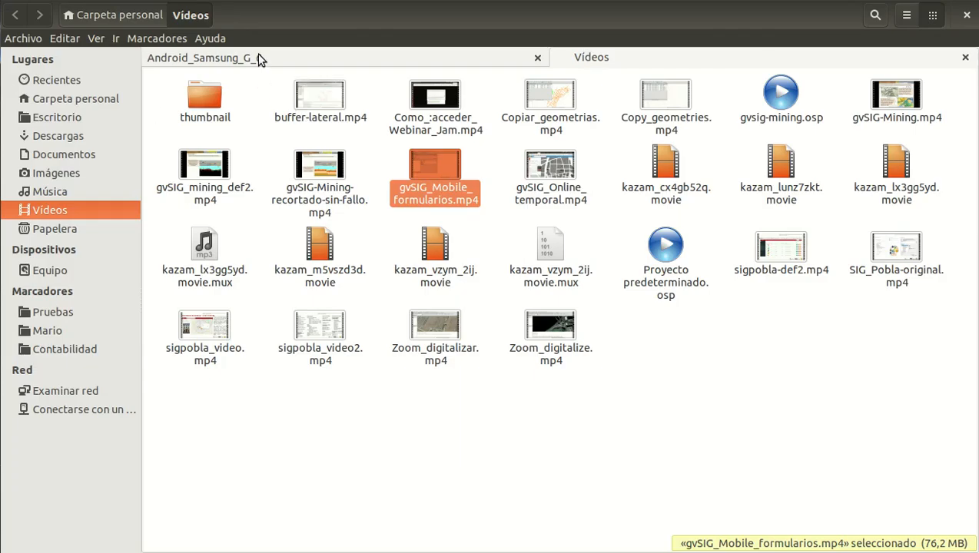
# In the file manager, open the English folder inside tags_son-desde-Desktop to check the saved tags.json file.
pyautogui.click(259, 58)
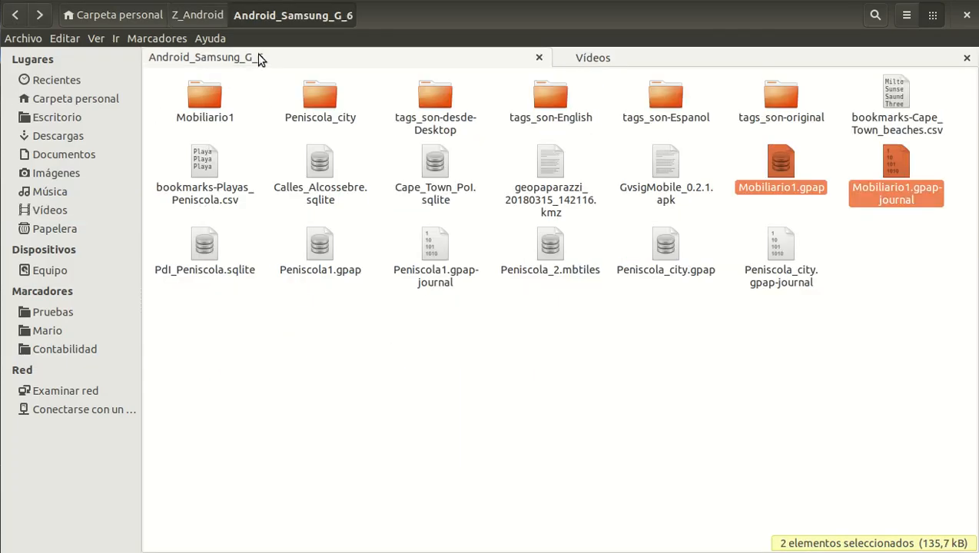
pyautogui.doubleClick(435, 97)
pyautogui.doubleClick(198, 99)
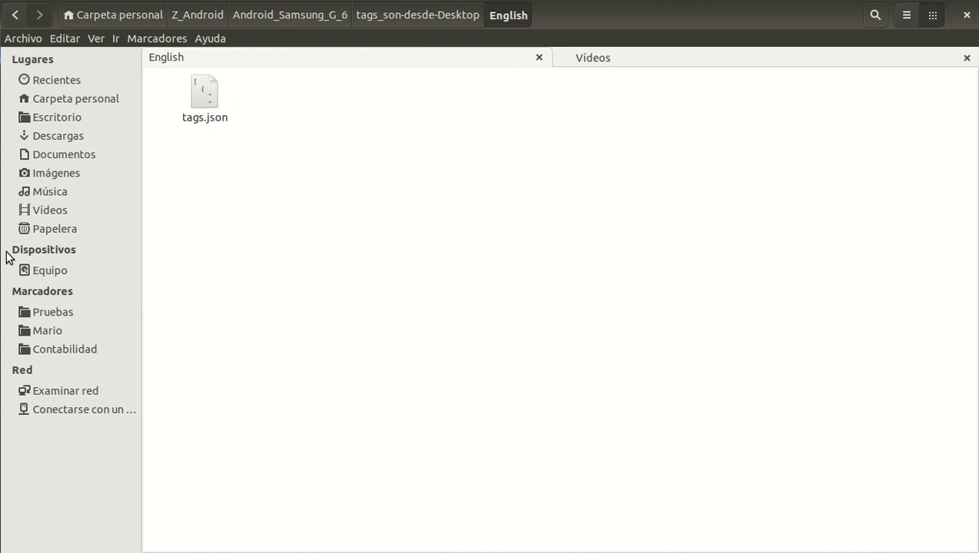
# Switch to the Genymotion emulator and browse from Android_Samsung_G_6 to the English folder inside tags_son-desde-Desktop.
pyautogui.hotkey('alt', 'Tab')
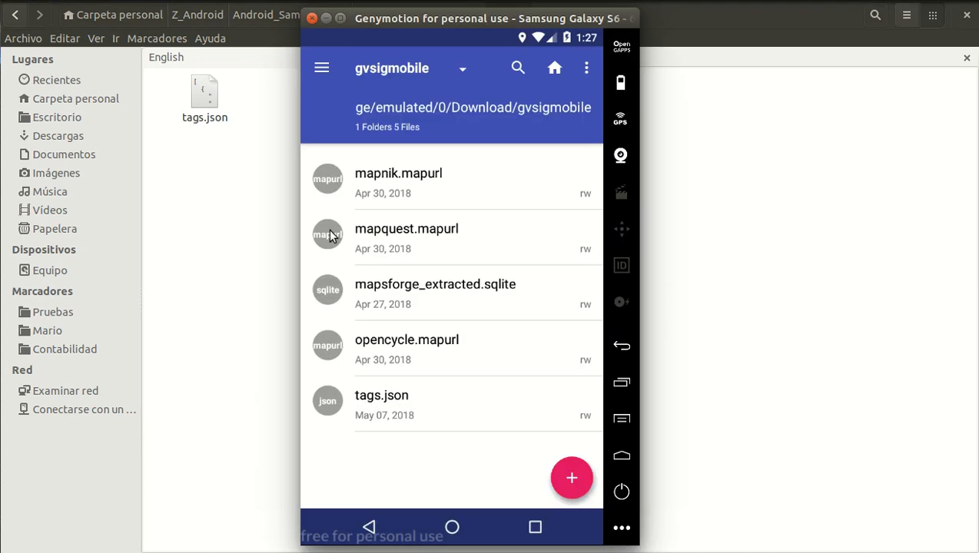
pyautogui.click(399, 73)
pyautogui.click(405, 104)
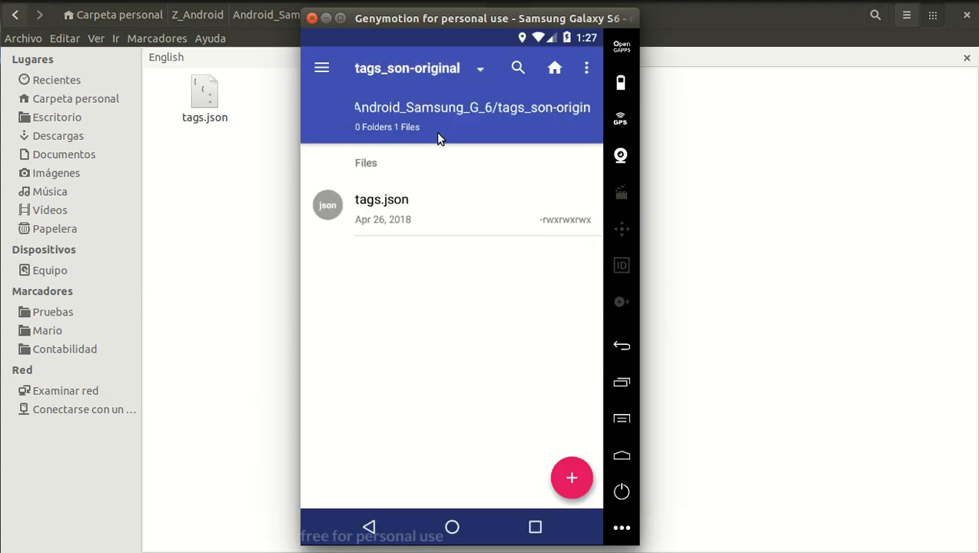
pyautogui.click(464, 108)
pyautogui.click(459, 123)
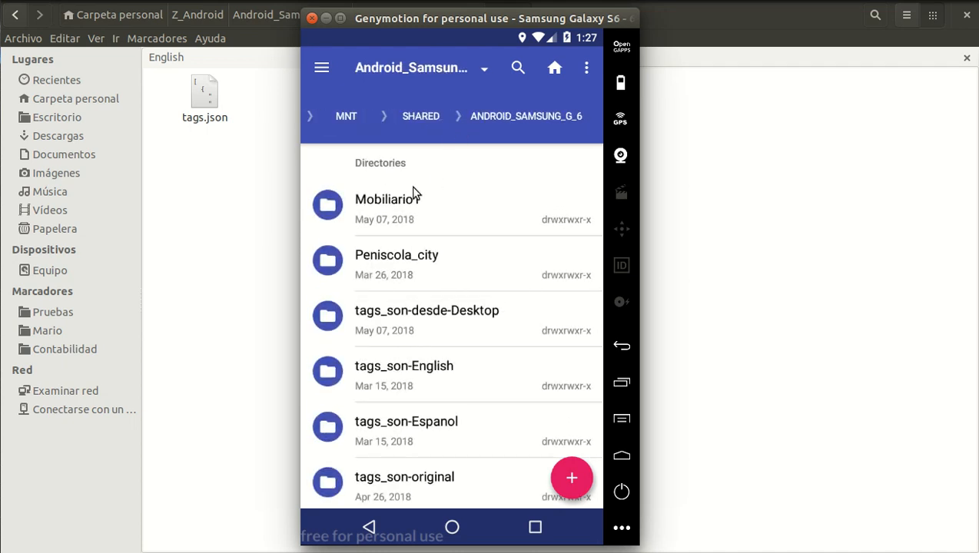
pyautogui.doubleClick(393, 310)
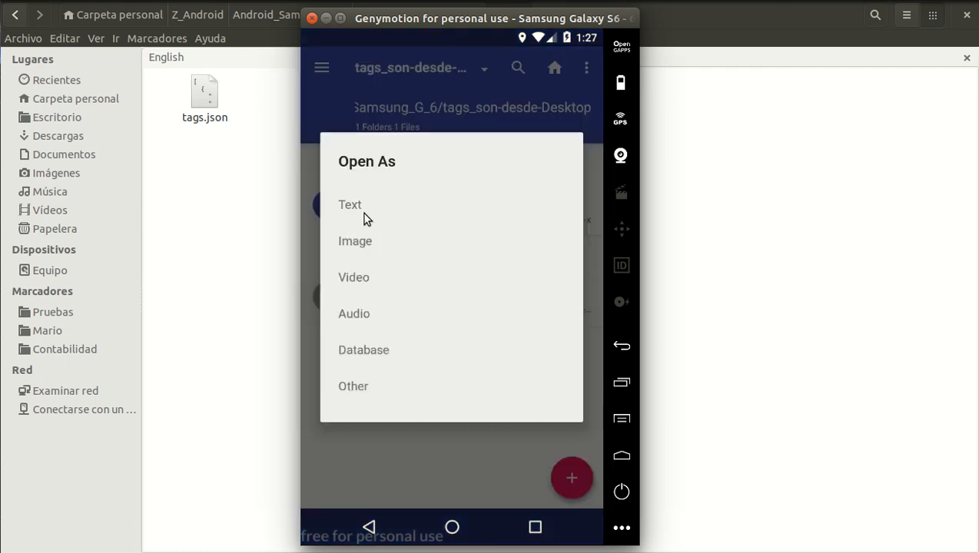
pyautogui.click(372, 526)
pyautogui.click(377, 204)
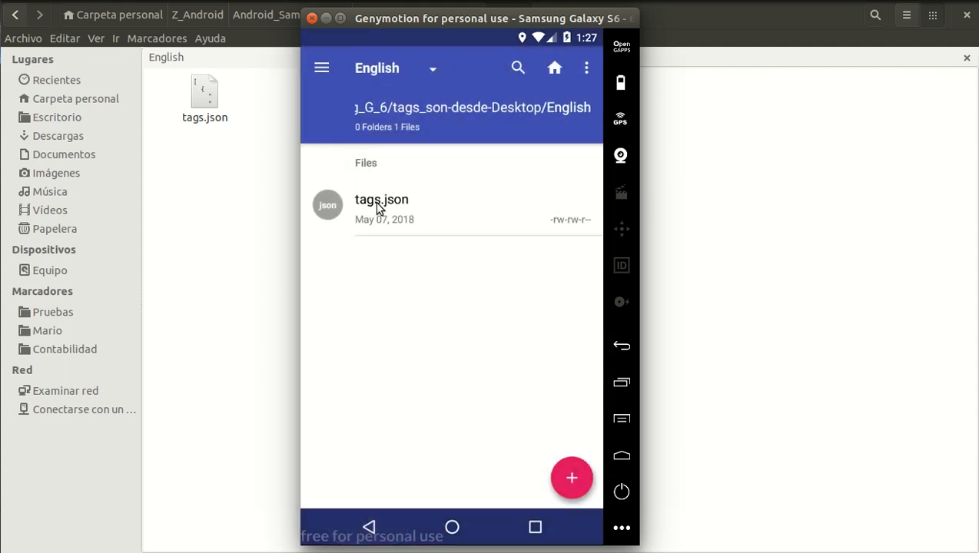
# Copy tags.json from the English folder into the device's Download/gvsigmobile folder, overwriting the existing file.
pyautogui.click(380, 209)
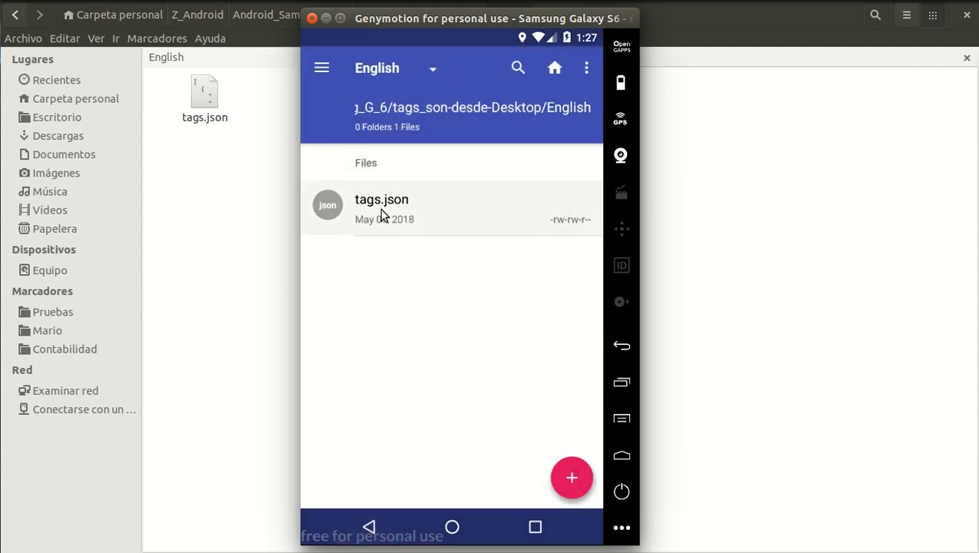
pyautogui.click(516, 69)
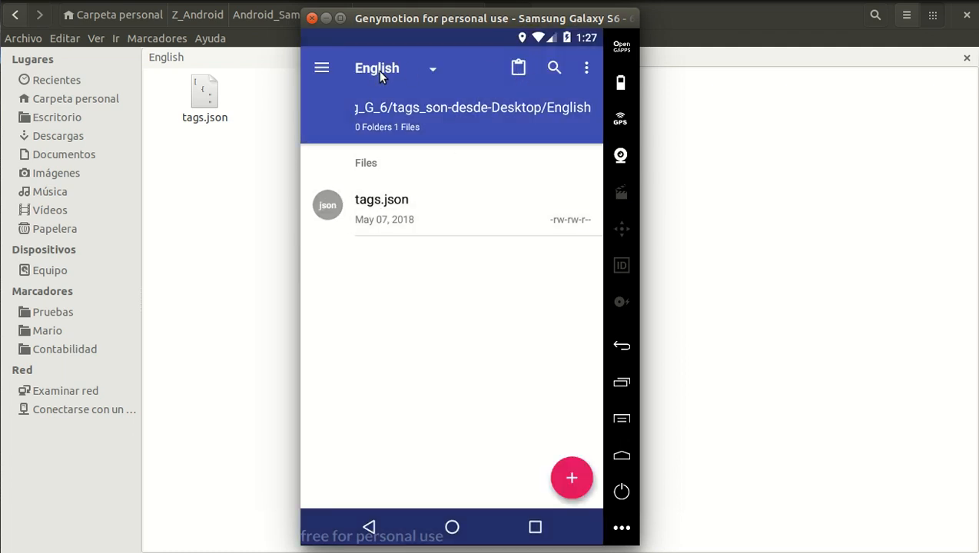
pyautogui.click(378, 70)
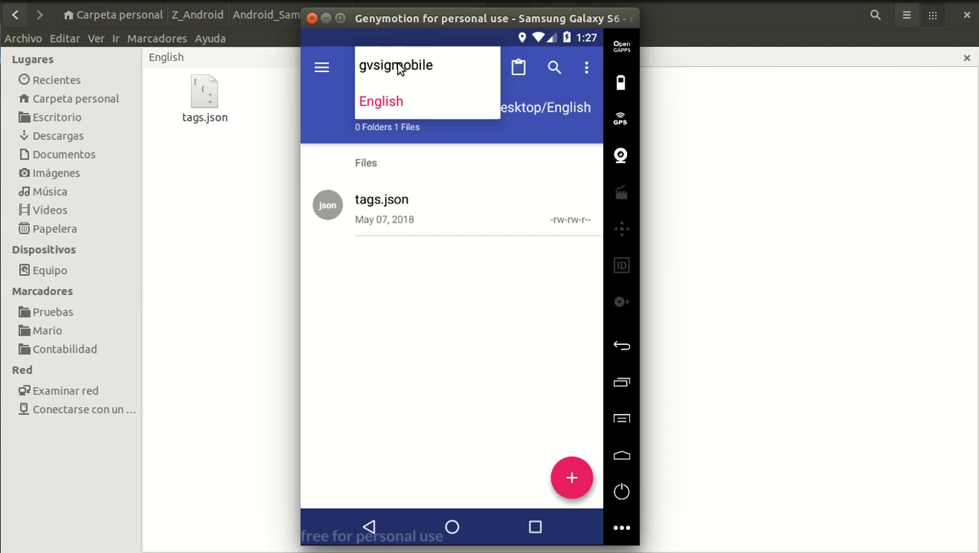
pyautogui.click(398, 68)
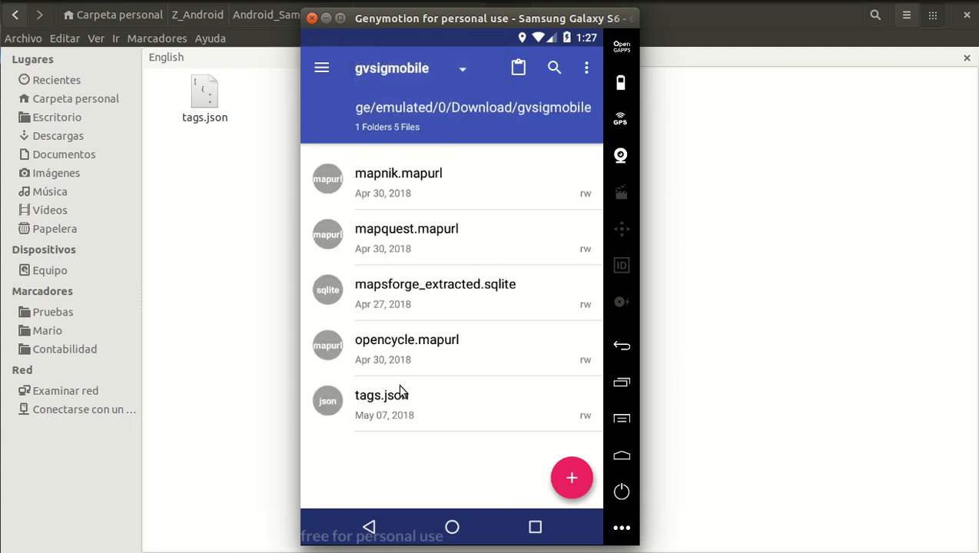
pyautogui.click(518, 70)
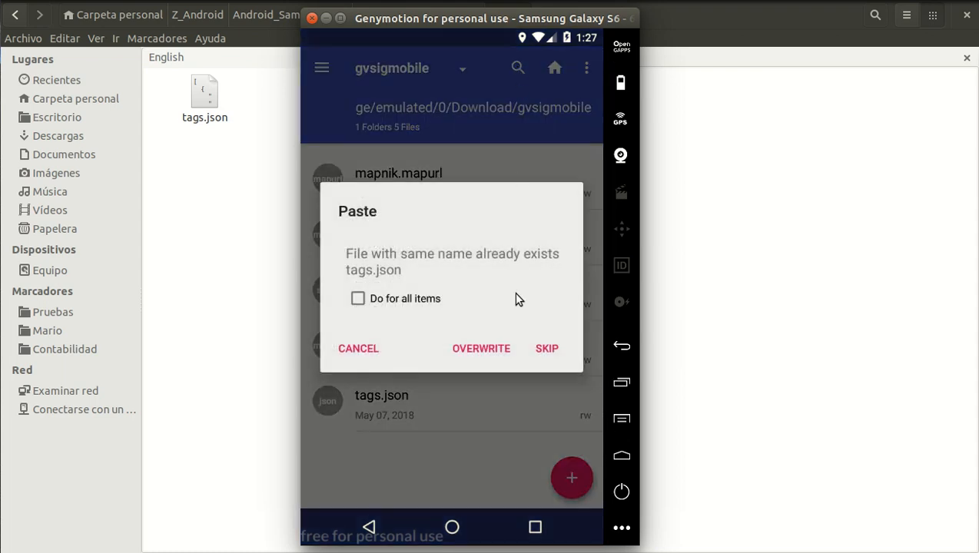
pyautogui.click(475, 350)
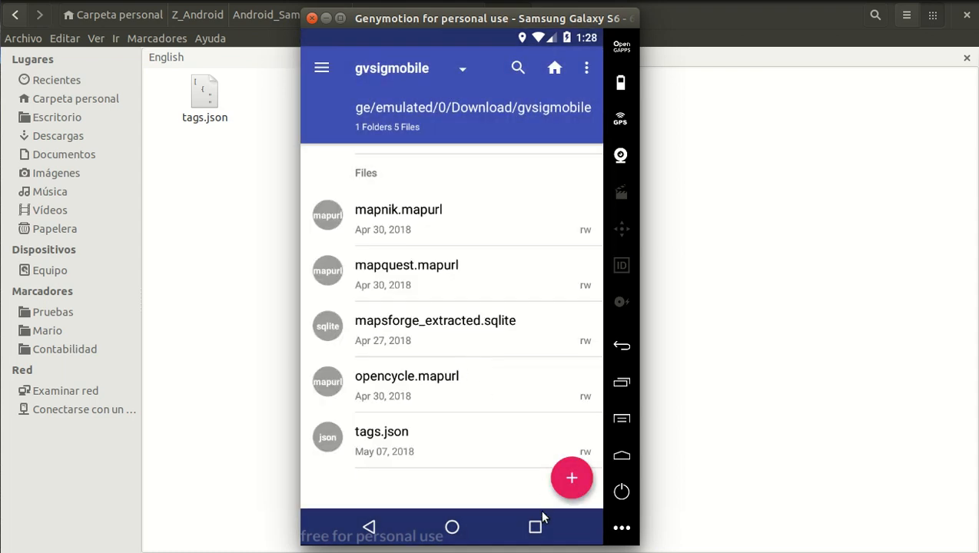
# Leave the device's file manager, exit GvSIG Mobile completely and start it again to load the new forms.
pyautogui.click(622, 458)
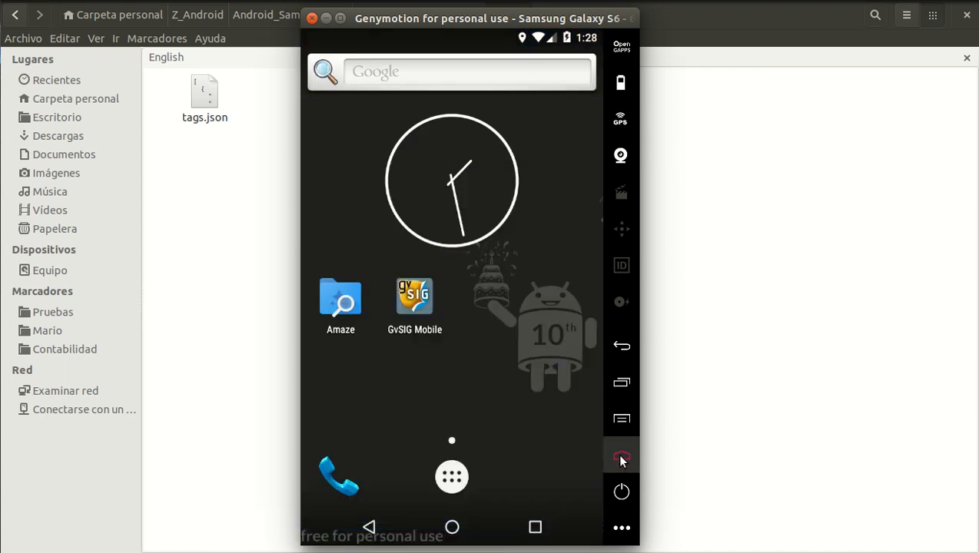
pyautogui.click(418, 304)
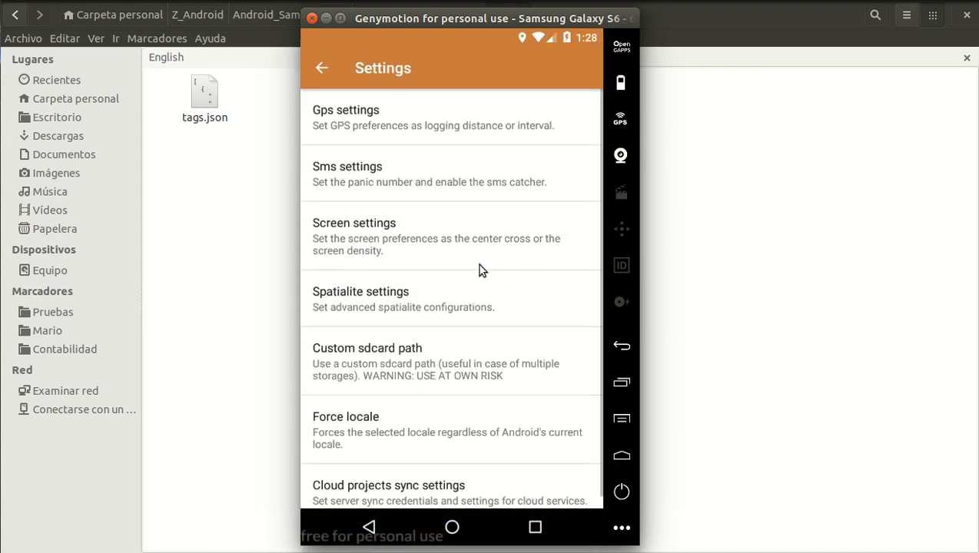
pyautogui.click(321, 68)
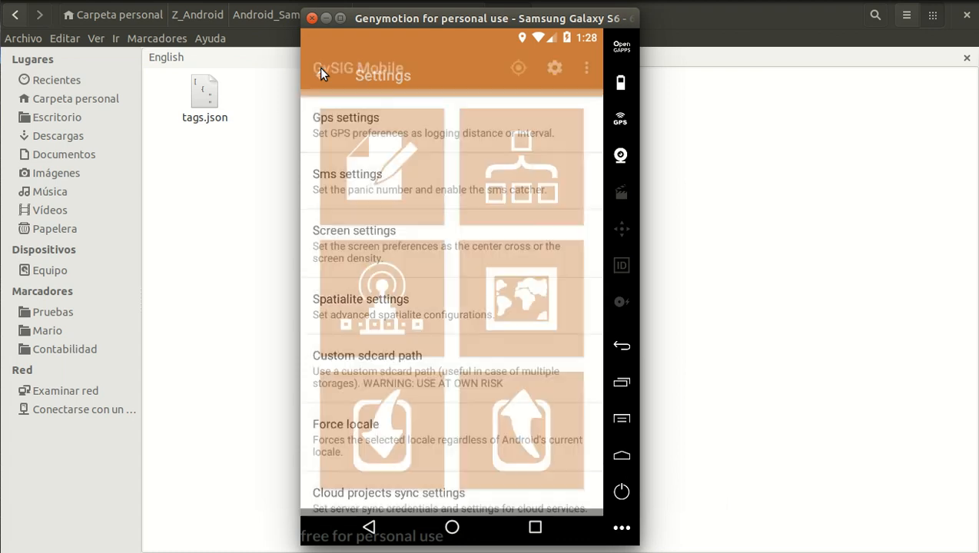
pyautogui.click(584, 69)
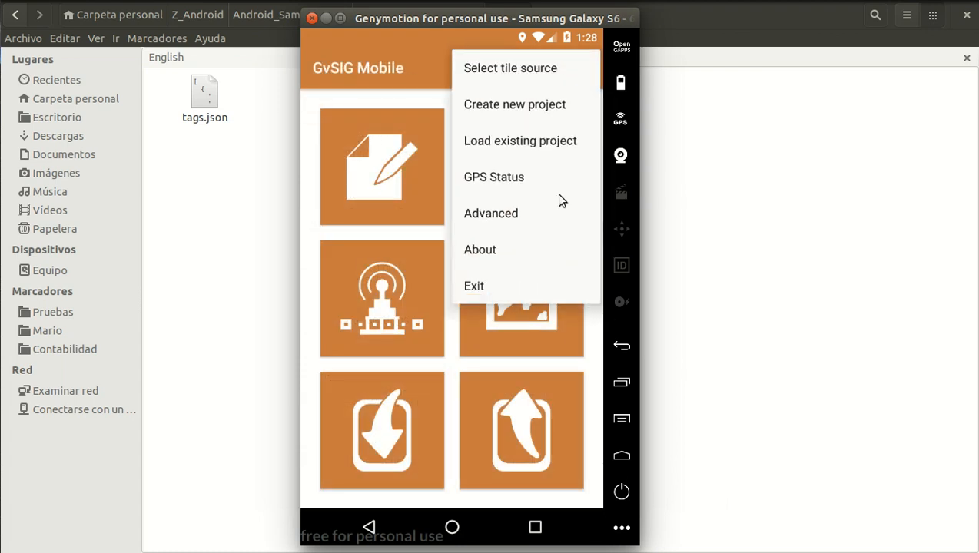
pyautogui.click(481, 288)
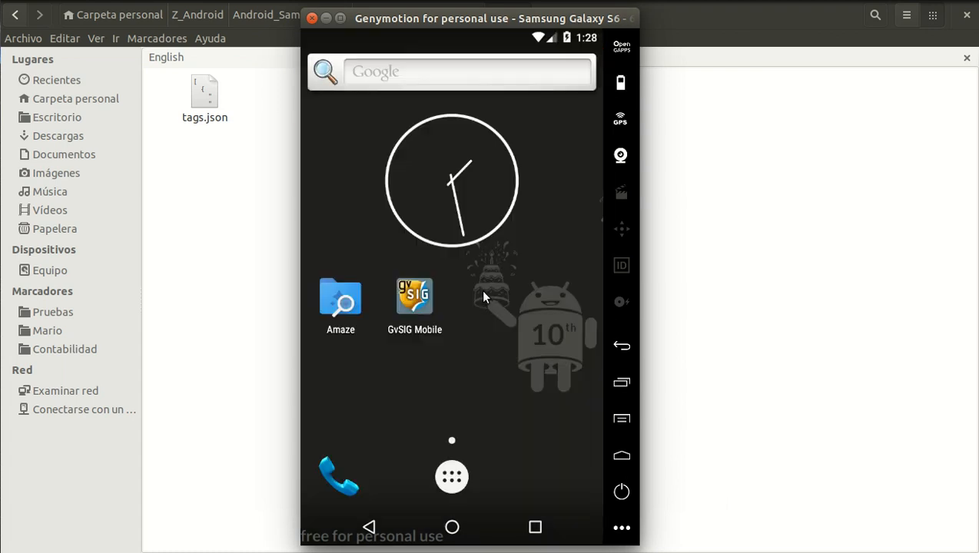
pyautogui.click(416, 305)
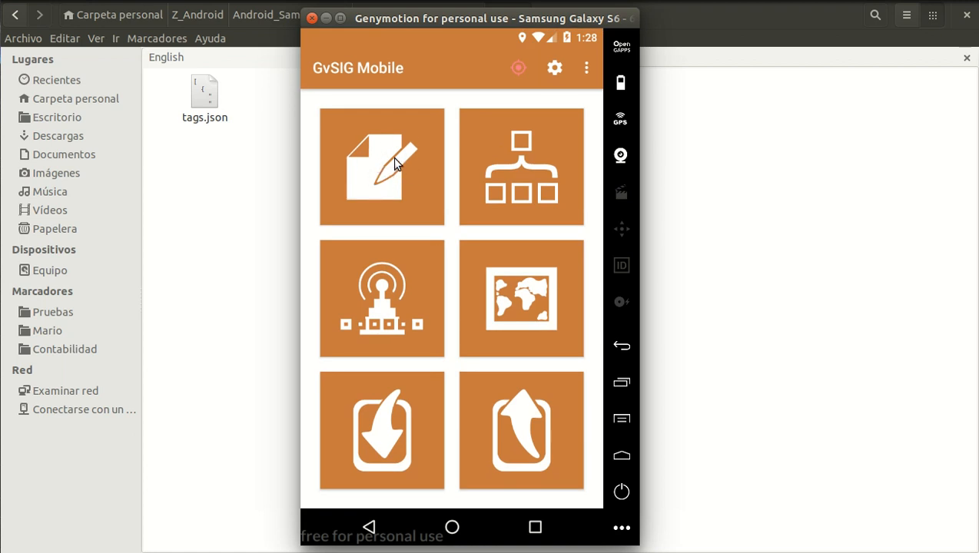
# Open the Trees form from the notes screen, examine its fields and the tree type options, and leave it.
pyautogui.click(384, 172)
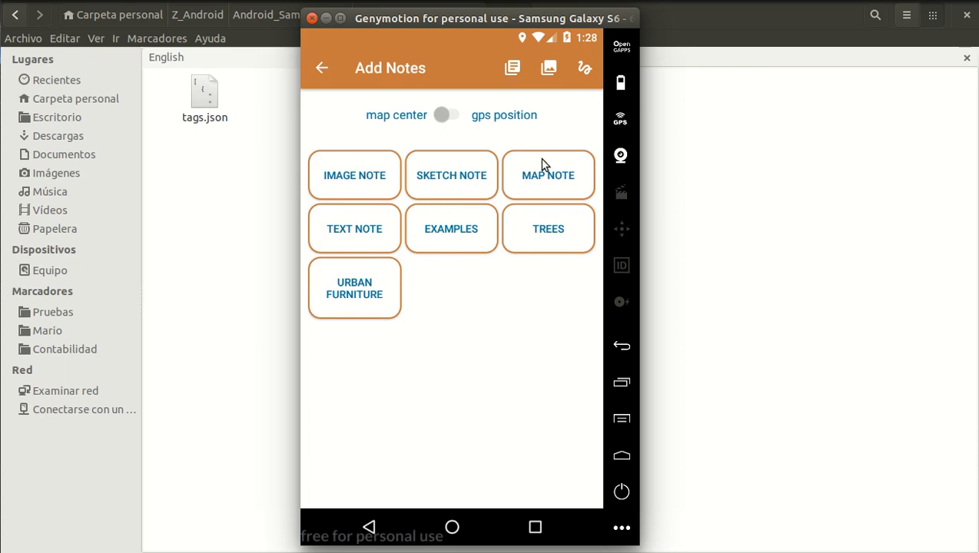
pyautogui.click(555, 234)
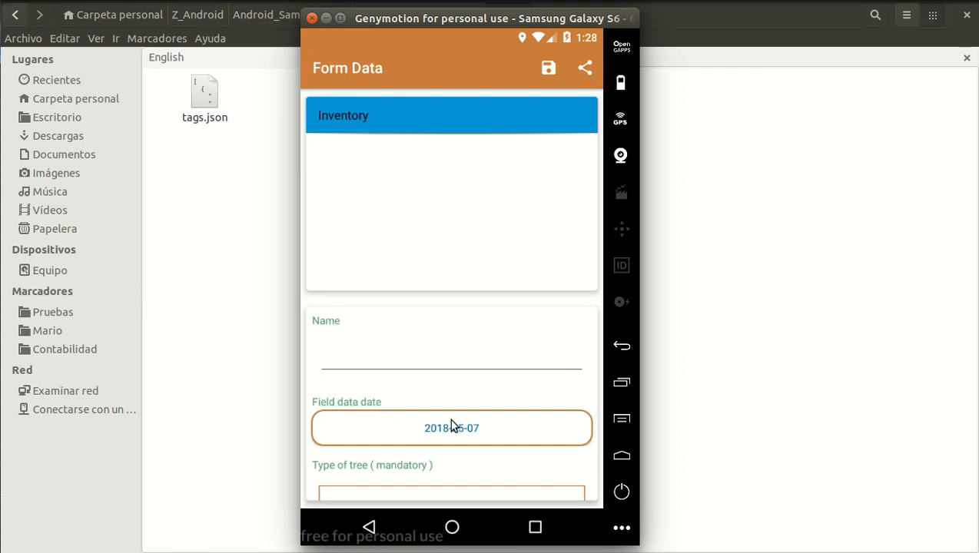
pyautogui.scroll(-2, 454, 396)
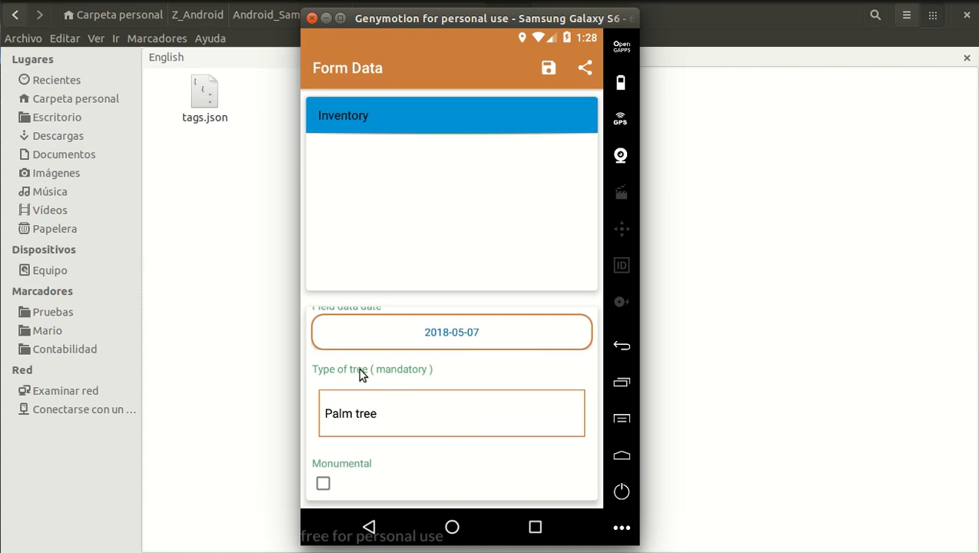
pyautogui.click(430, 419)
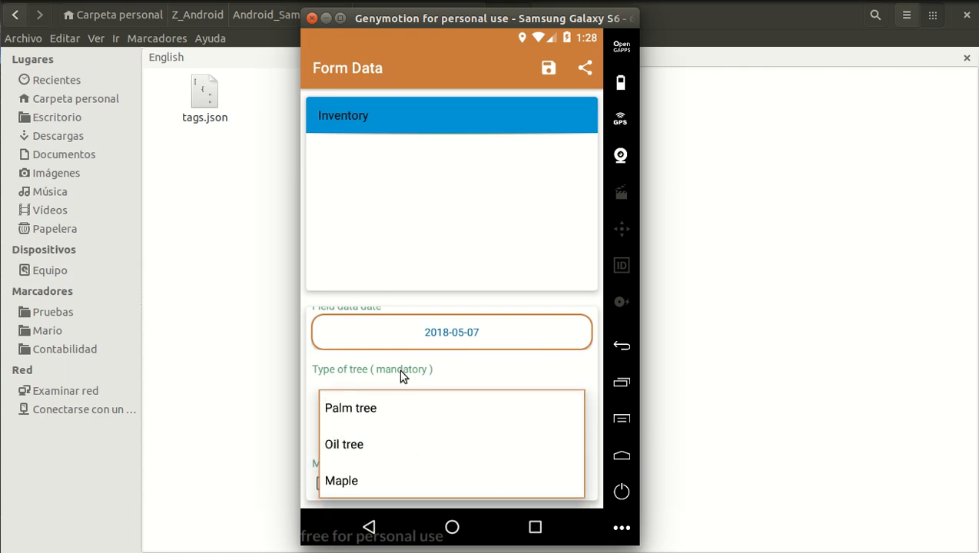
pyautogui.click(407, 400)
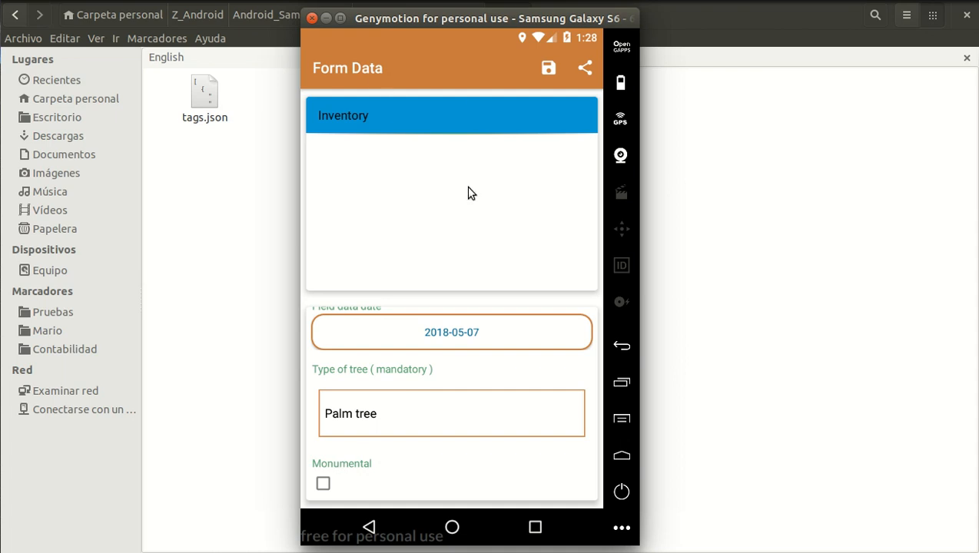
pyautogui.click(368, 527)
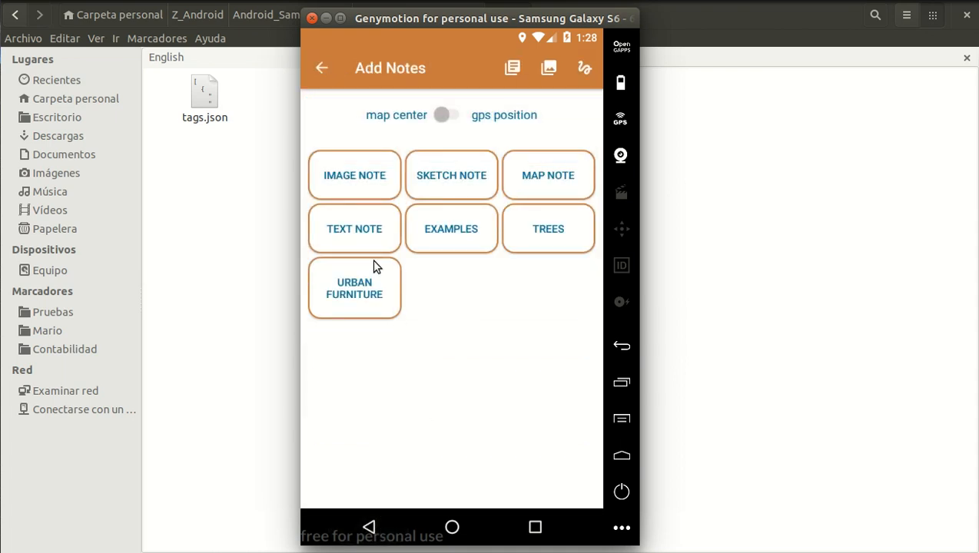
# Examine the Lights fields in the Urban furniture form, and return to the GvSIG Mobile main screen.
pyautogui.click(355, 284)
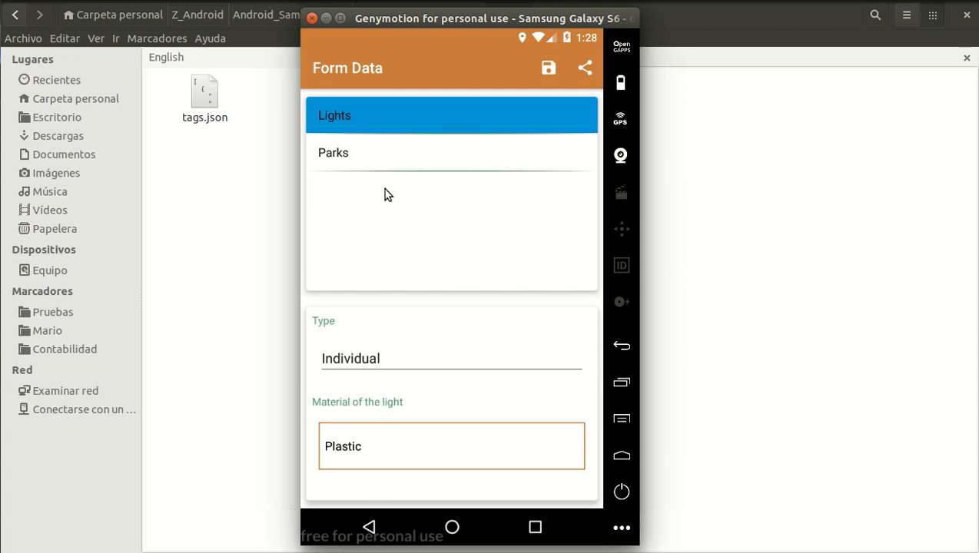
pyautogui.click(370, 528)
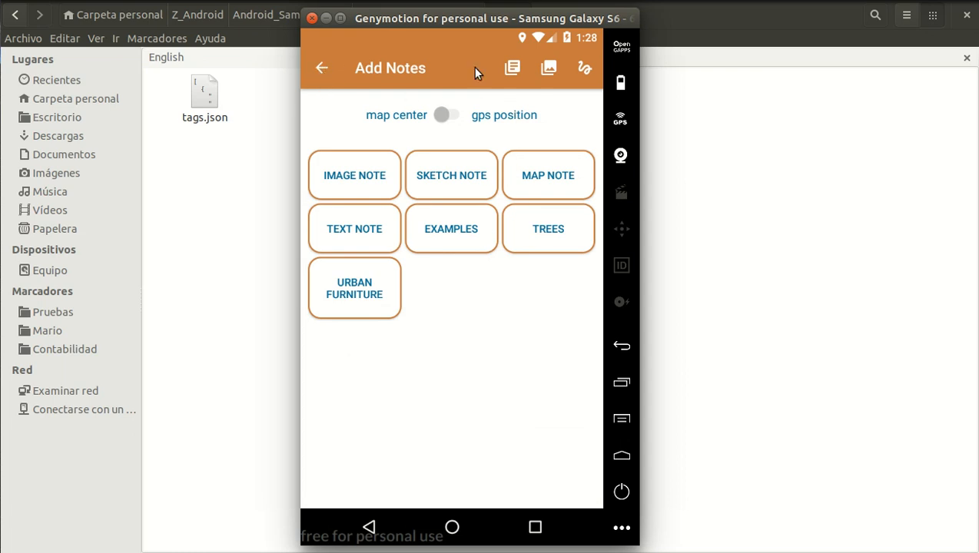
pyautogui.click(321, 69)
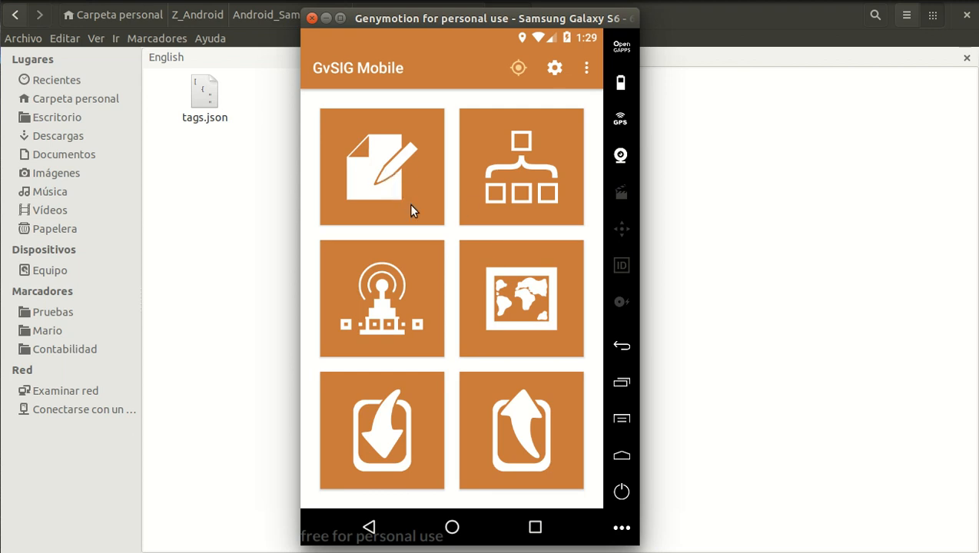
# Create a new GvSIG Mobile project named Trees.
pyautogui.click(584, 67)
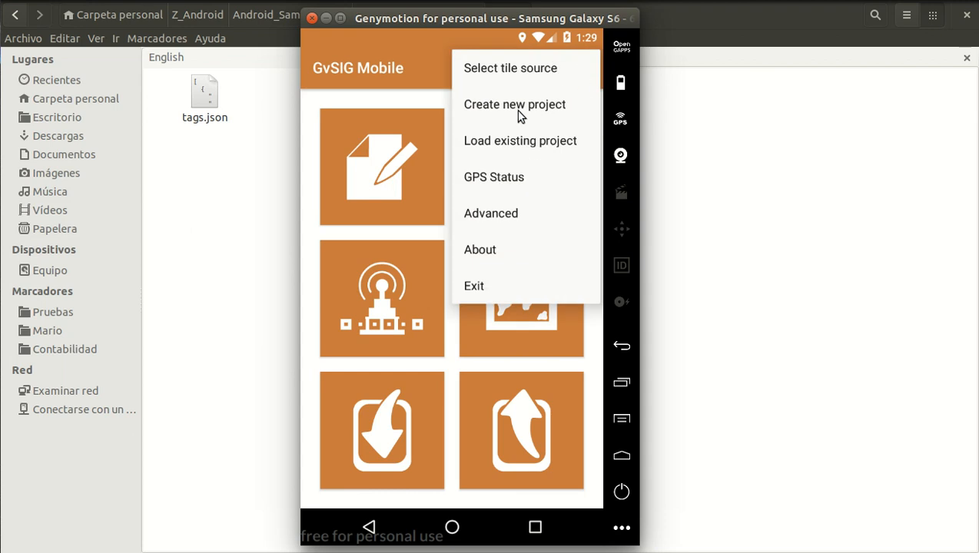
pyautogui.click(519, 108)
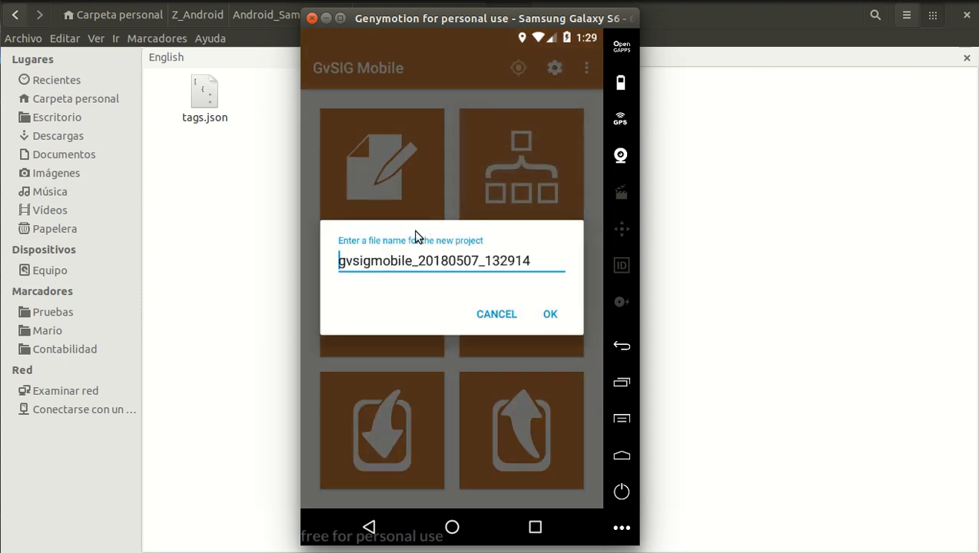
pyautogui.doubleClick(456, 264)
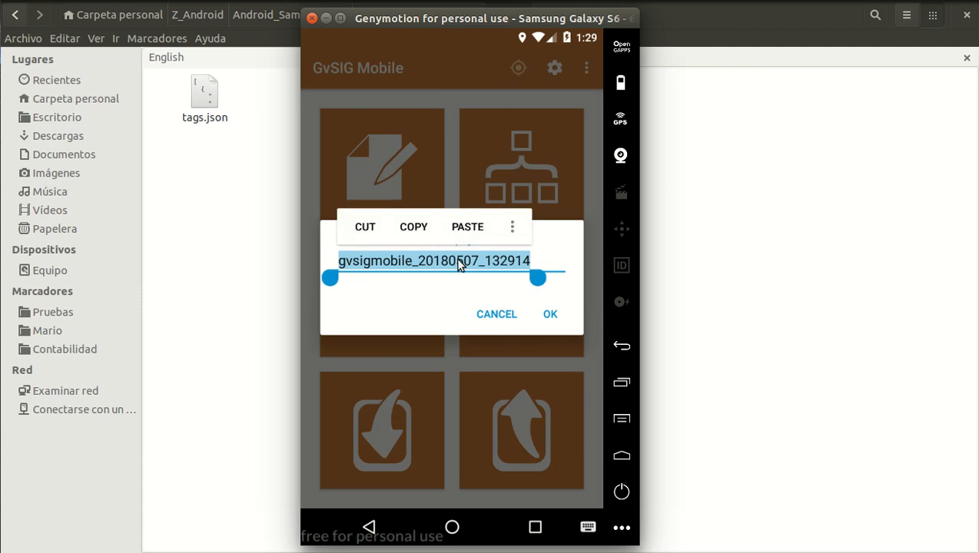
pyautogui.write('Trees')
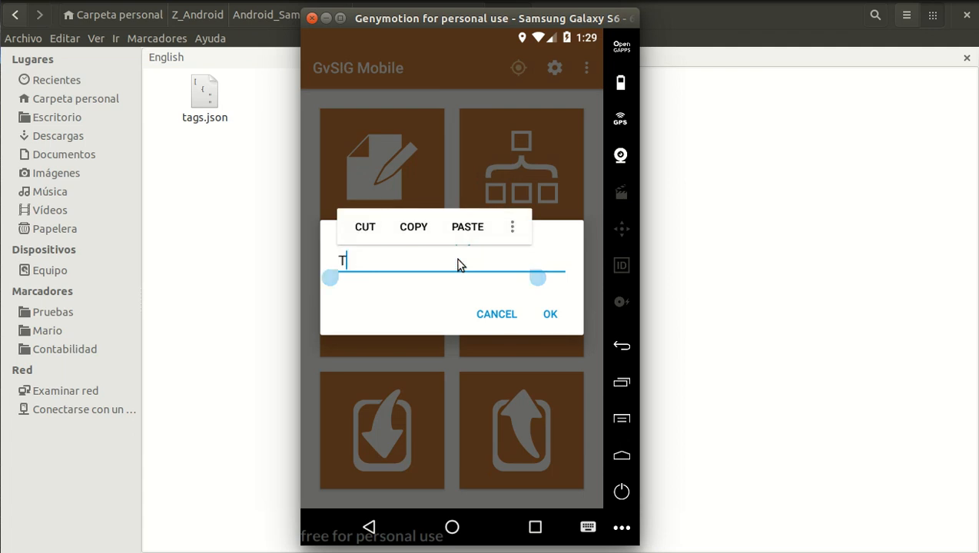
pyautogui.click(551, 315)
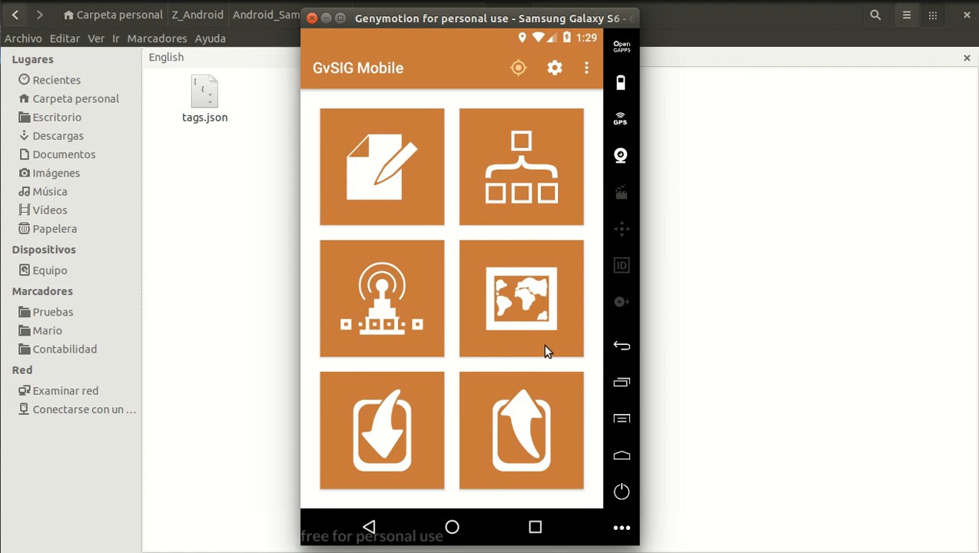
# Review the list of GvSIG Mobile settings and return to the main screen.
pyautogui.click(555, 69)
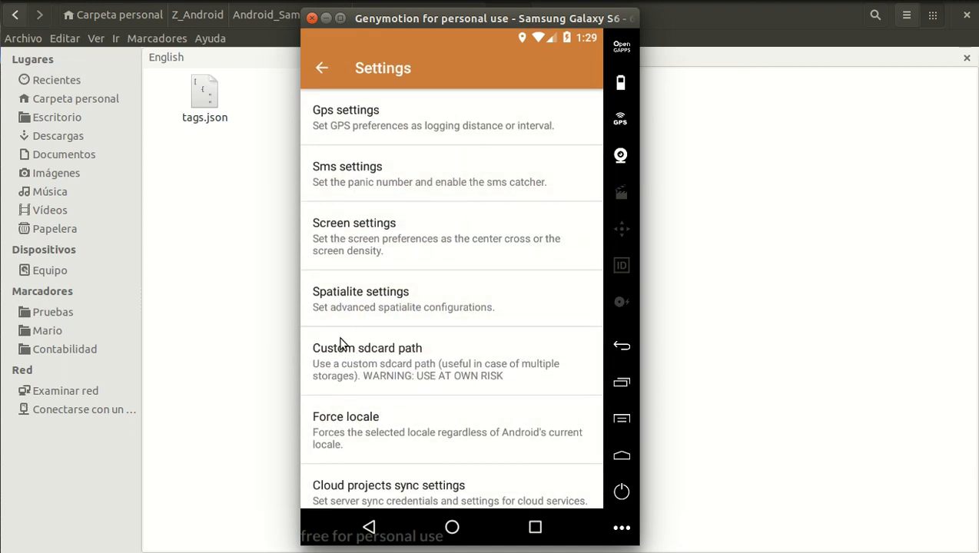
pyautogui.click(320, 69)
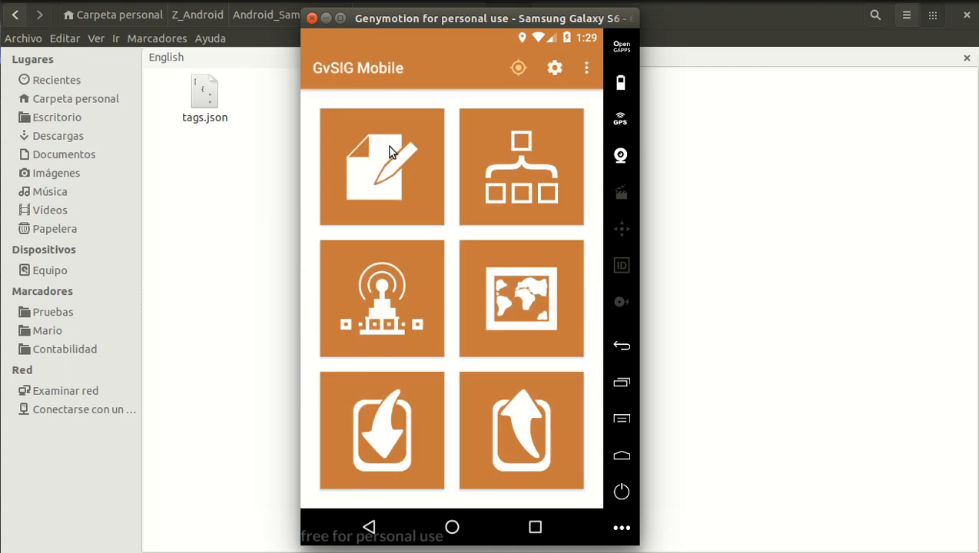
# Open the project map and examine the area from the wider Vigo region in to Parque Nelson Mandela.
pyautogui.click(504, 294)
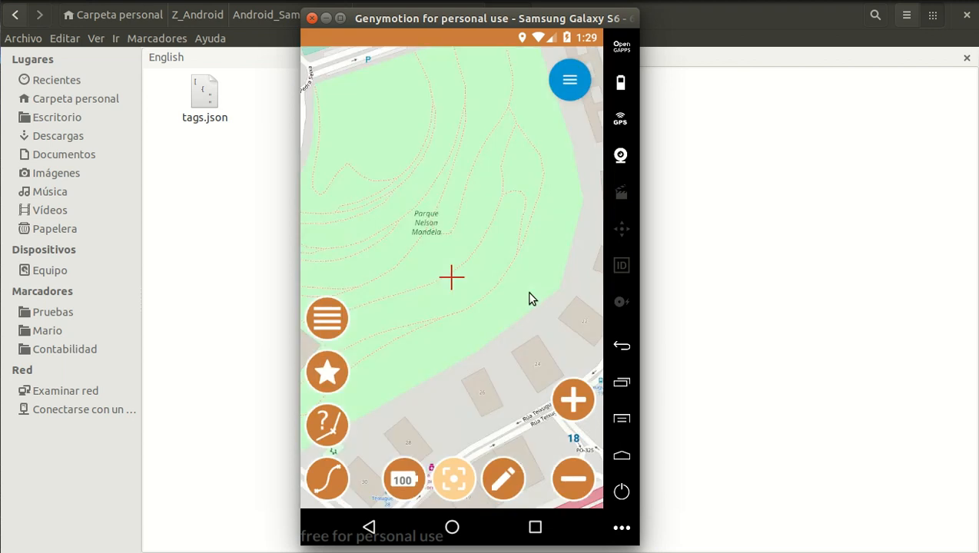
pyautogui.click(567, 484)
pyautogui.click(567, 484)
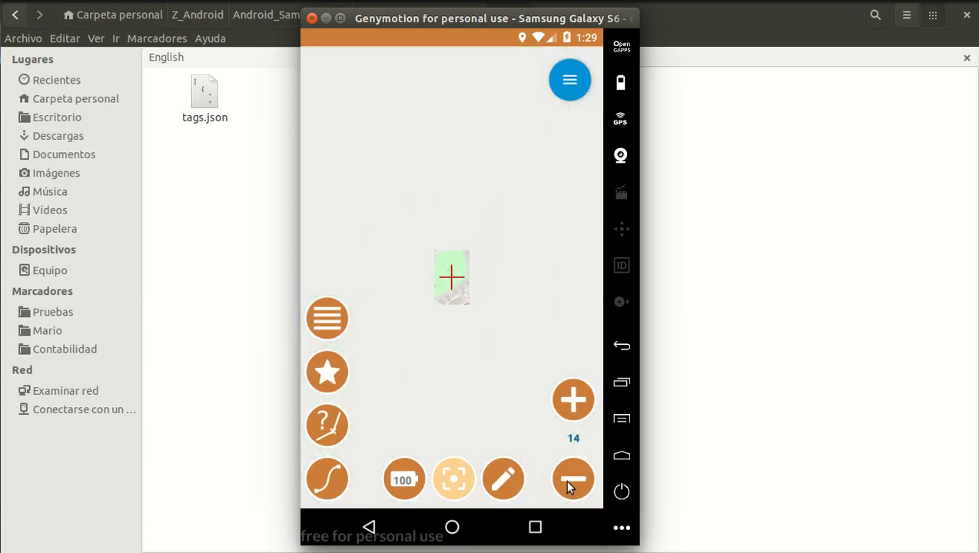
pyautogui.click(567, 484)
pyautogui.click(567, 484)
pyautogui.click(567, 482)
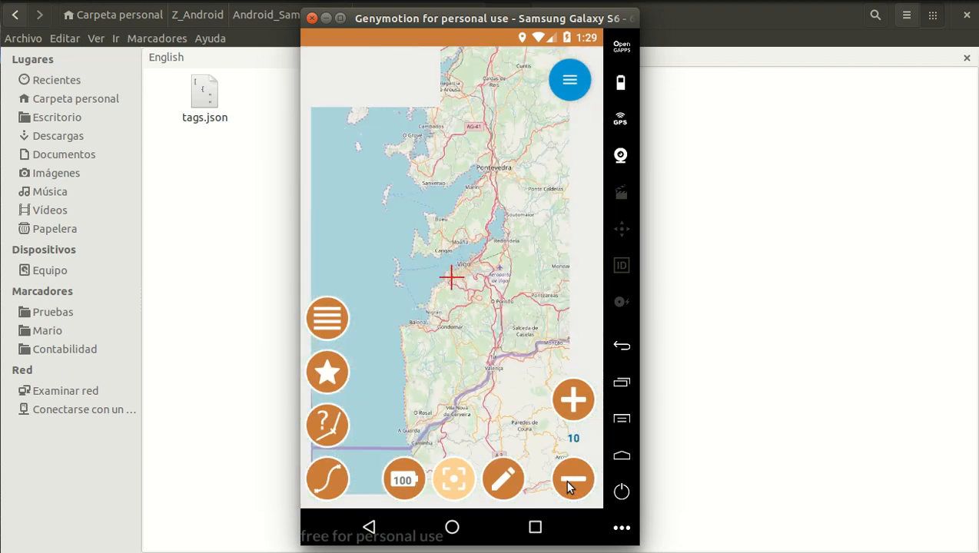
pyautogui.click(567, 482)
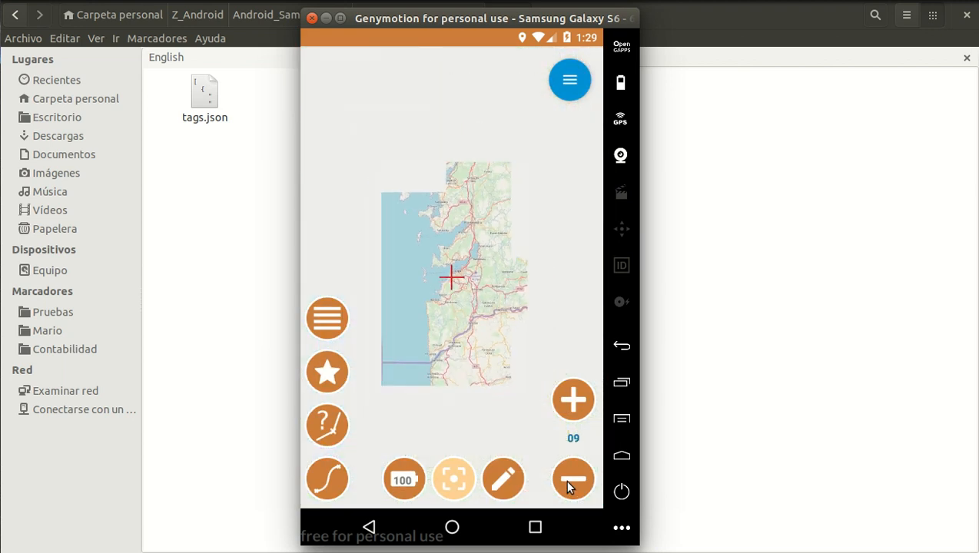
pyautogui.click(584, 390)
pyautogui.click(584, 390)
pyautogui.click(584, 390)
pyautogui.click(584, 391)
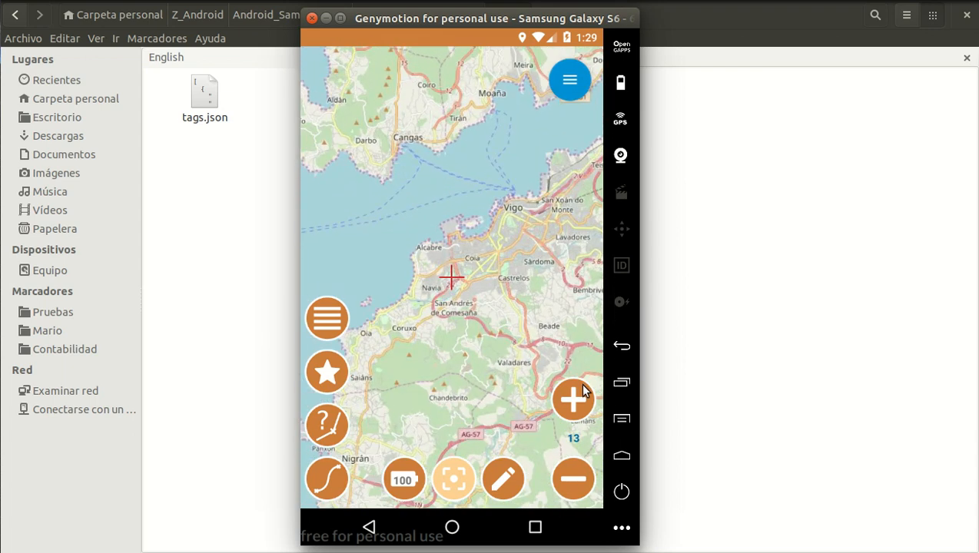
pyautogui.click(584, 391)
pyautogui.click(573, 399)
pyautogui.click(573, 399)
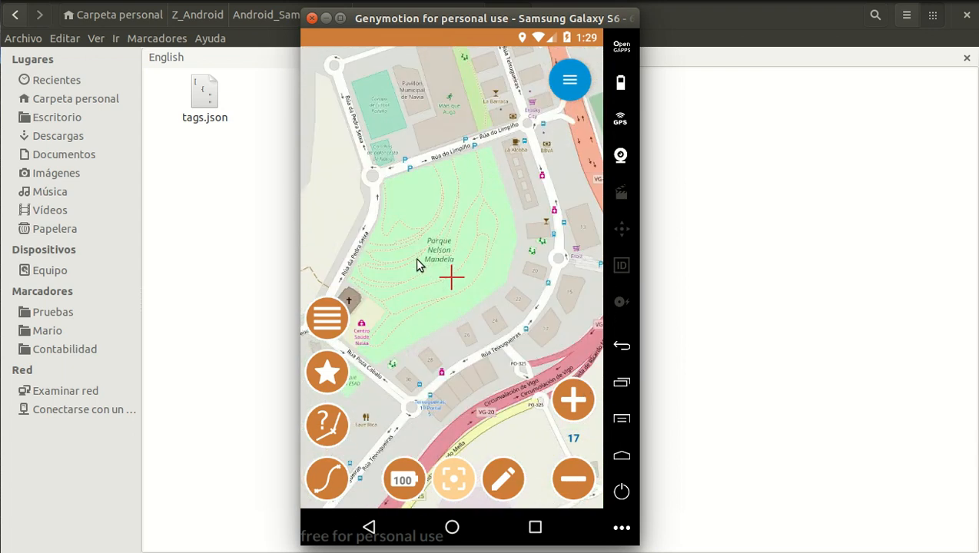
# Start a Trees note at the map center on a path inside Parque Nelson Mandela.
pyautogui.click(564, 389)
pyautogui.click(564, 389)
pyautogui.moveTo(461, 307); pyautogui.dragTo(496, 289)
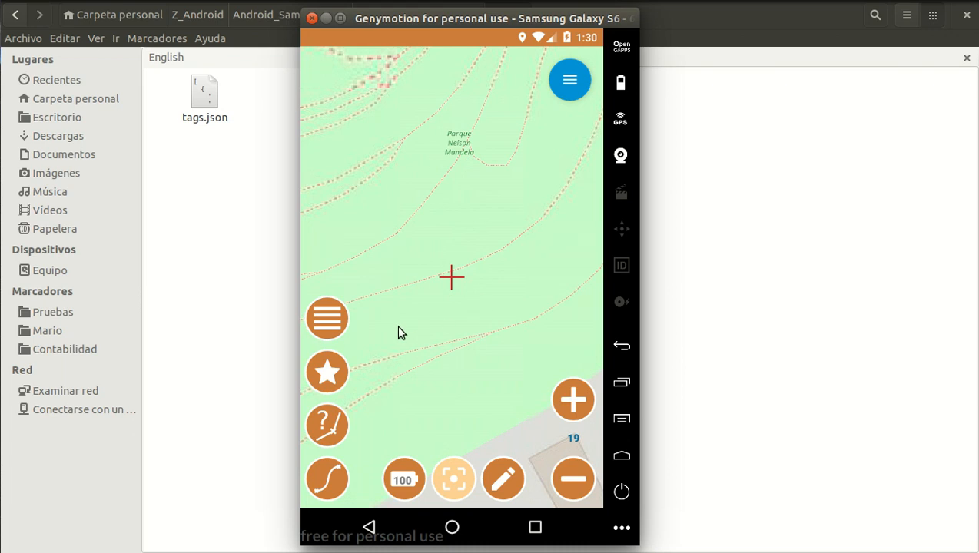
pyautogui.click(330, 320)
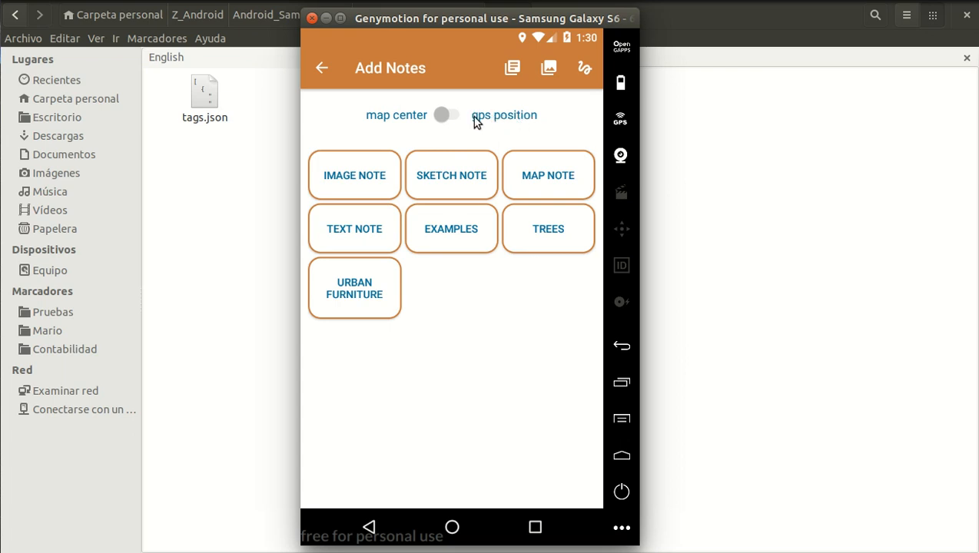
pyautogui.click(549, 231)
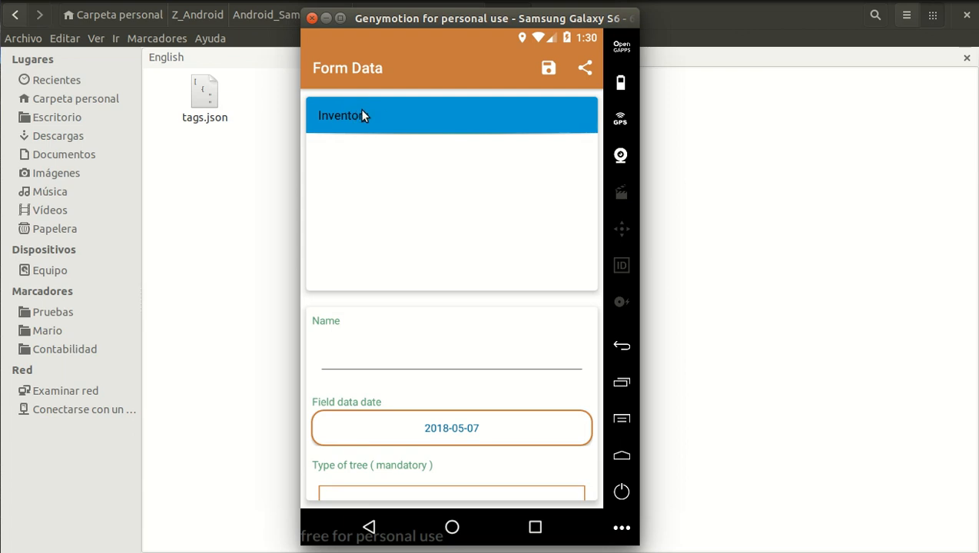
# Fill in the tree record with name 1, type Maple and the Monumental option checked, and save it.
pyautogui.click(358, 354)
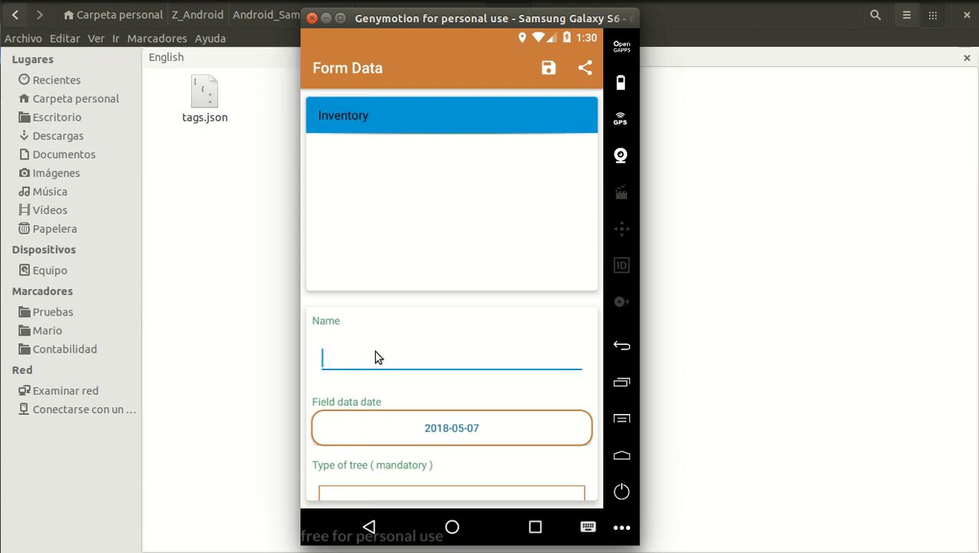
pyautogui.write('1')
pyautogui.scroll(-2, 442, 418)
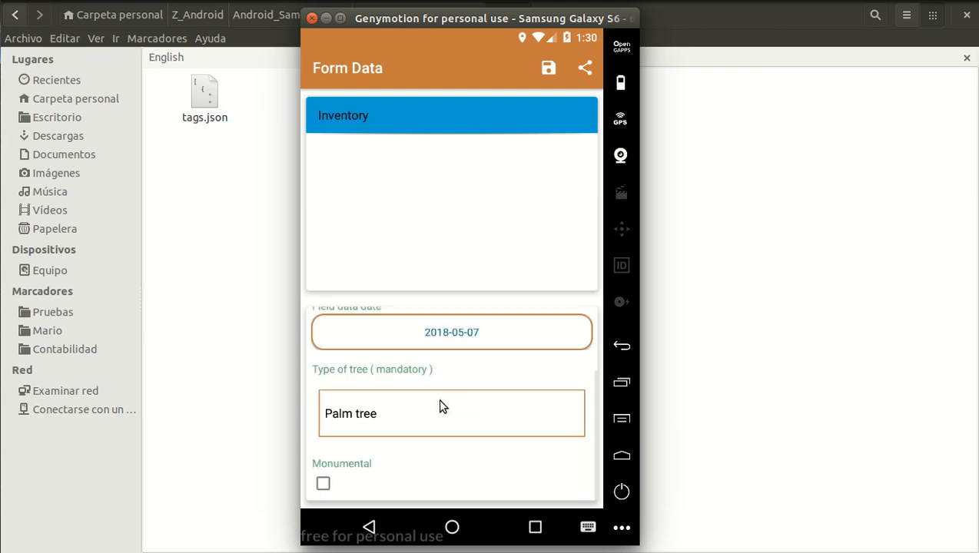
pyautogui.click(376, 413)
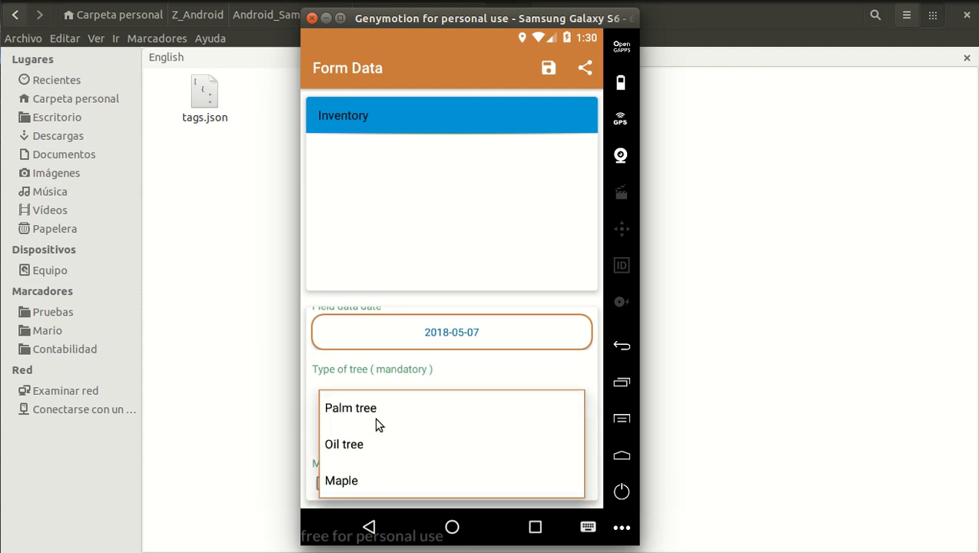
pyautogui.click(352, 484)
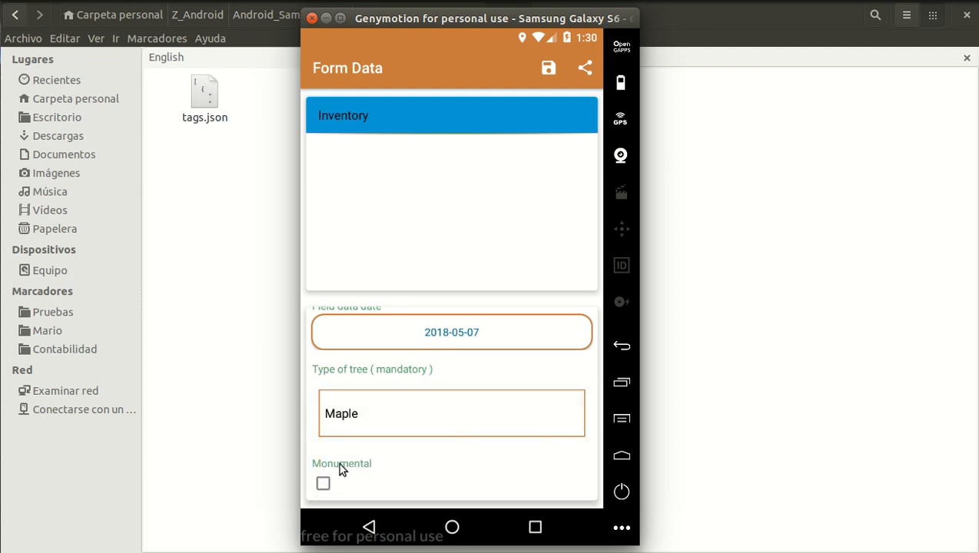
pyautogui.click(323, 484)
pyautogui.click(549, 71)
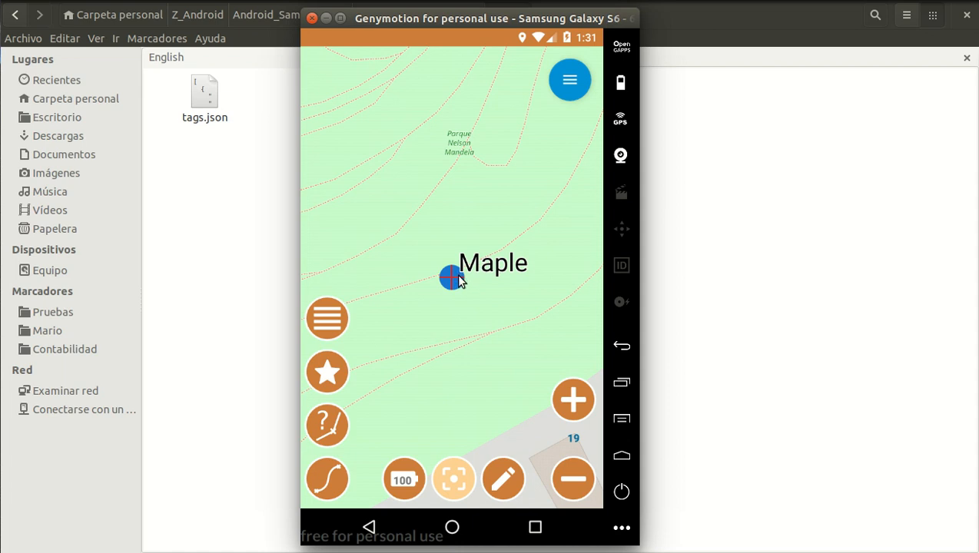
# Add and save a second Trees note in the park, northeast of the maple, with name 2 and type Palm tree.
pyautogui.moveTo(482, 194); pyautogui.dragTo(418, 367)
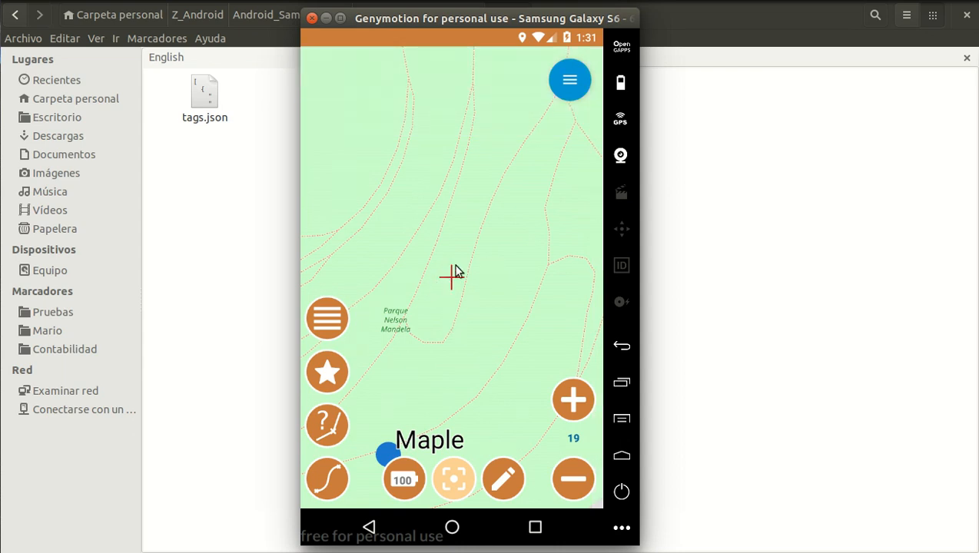
pyautogui.click(338, 317)
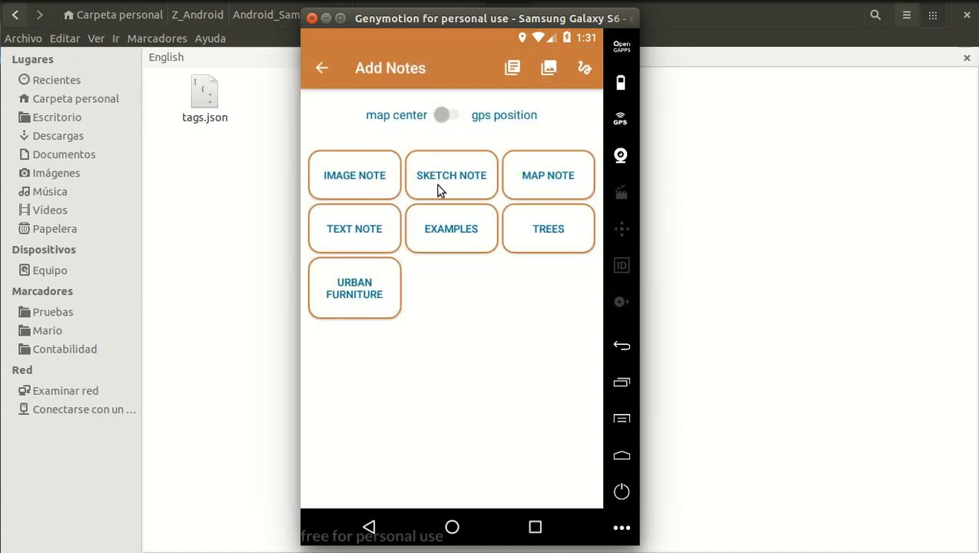
pyautogui.click(546, 233)
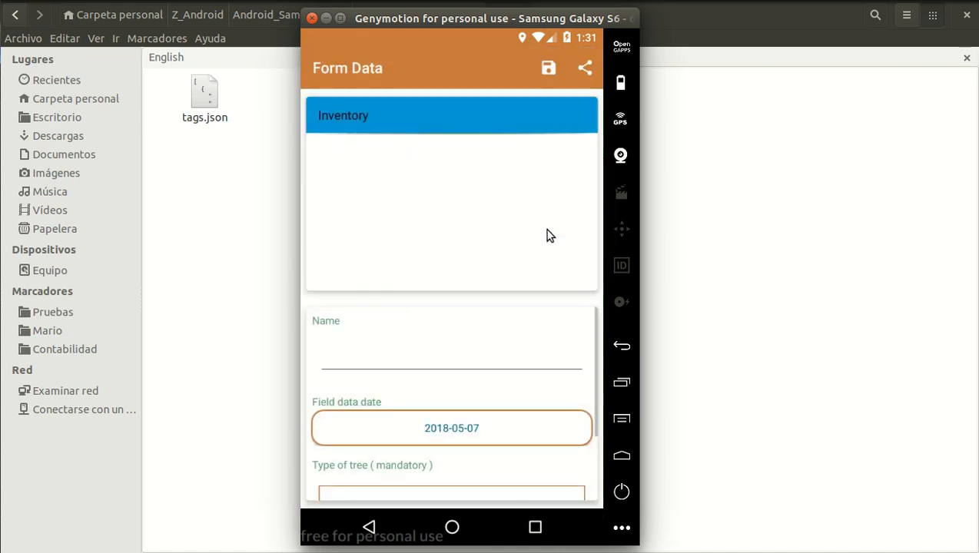
pyautogui.click(374, 361)
pyautogui.write('2')
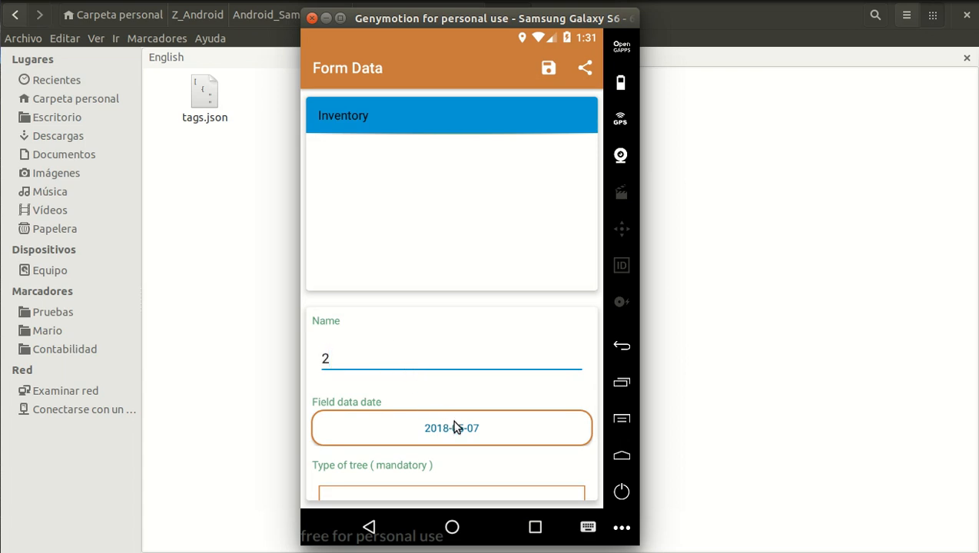
pyautogui.scroll(-3, 428, 419)
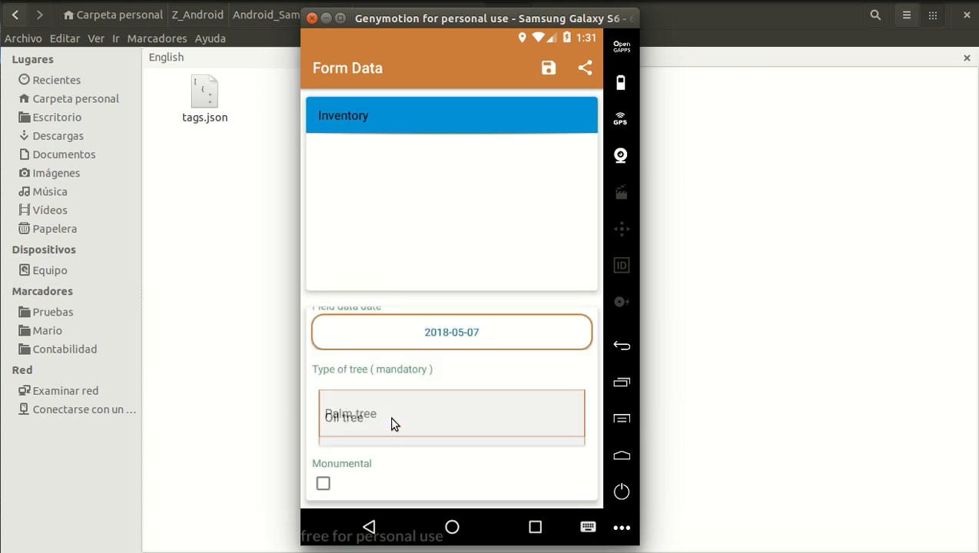
pyautogui.click(391, 423)
pyautogui.click(382, 409)
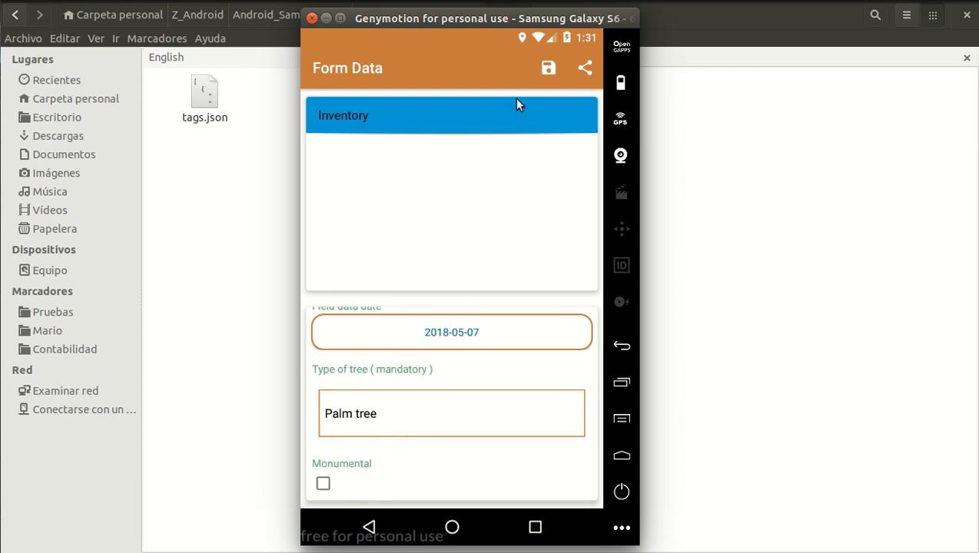
pyautogui.click(548, 68)
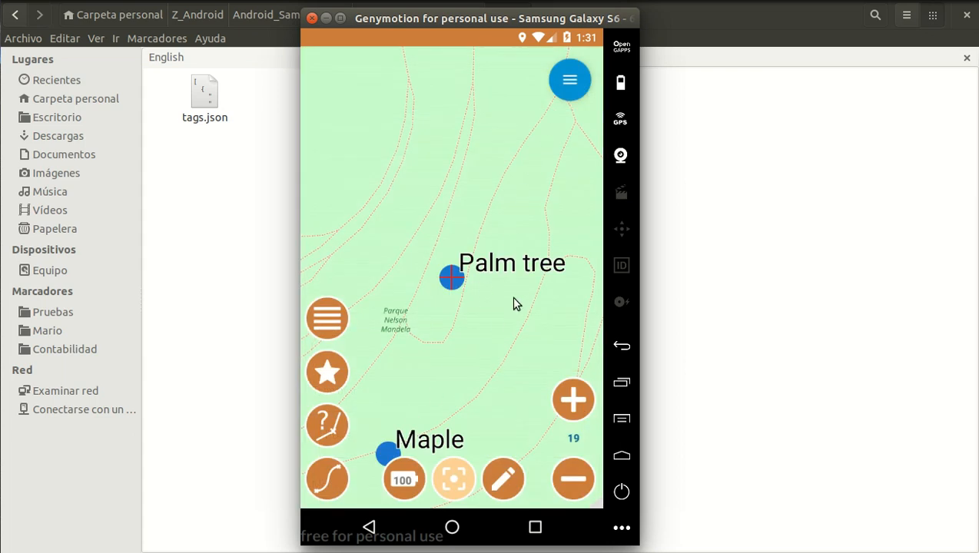
# Start an Urban furniture note on Rúa Teixugueiras, south of the park, and choose its Lights section.
pyautogui.moveTo(465, 362); pyautogui.dragTo(495, 300)
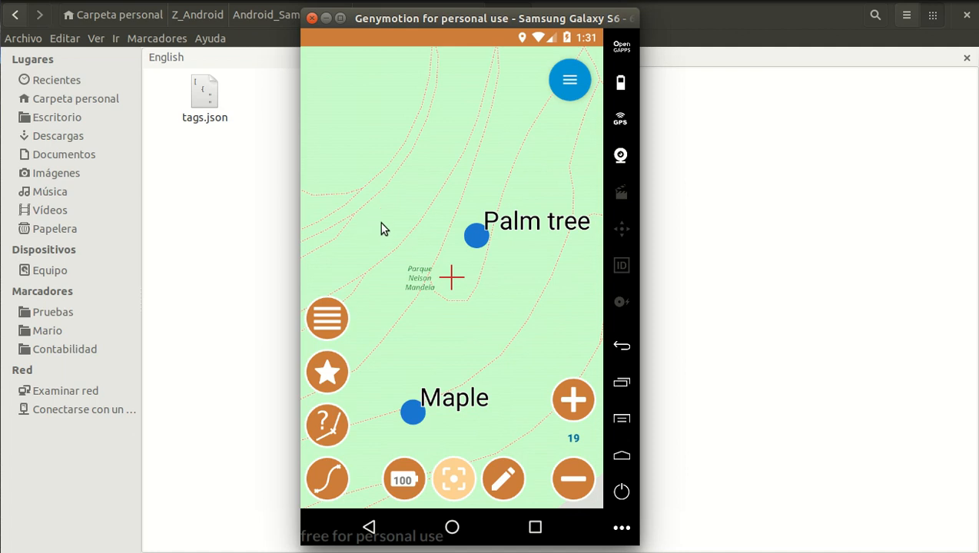
pyautogui.moveTo(372, 206); pyautogui.dragTo(369, 155)
pyautogui.moveTo(401, 273); pyautogui.dragTo(326, 235)
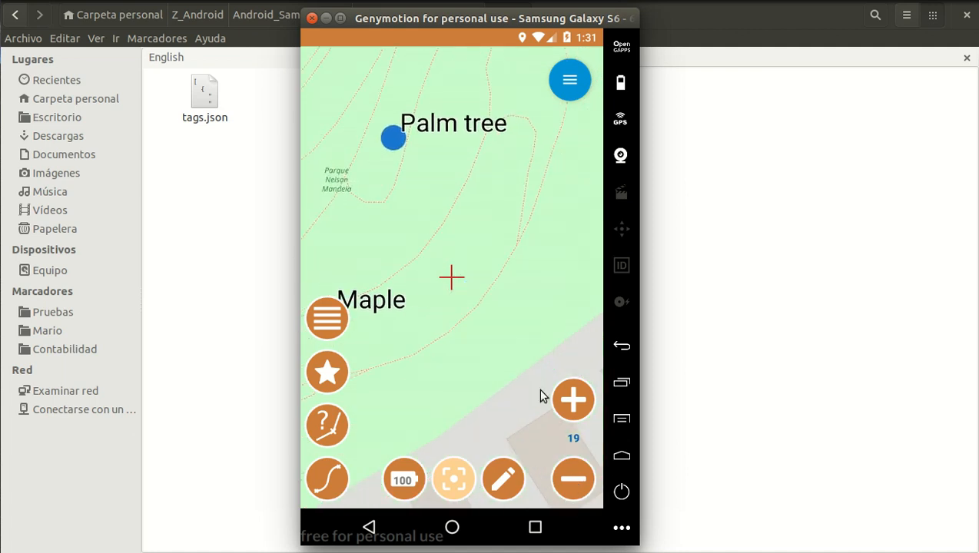
pyautogui.moveTo(563, 431); pyautogui.dragTo(463, 213)
pyautogui.moveTo(494, 331); pyautogui.dragTo(476, 257)
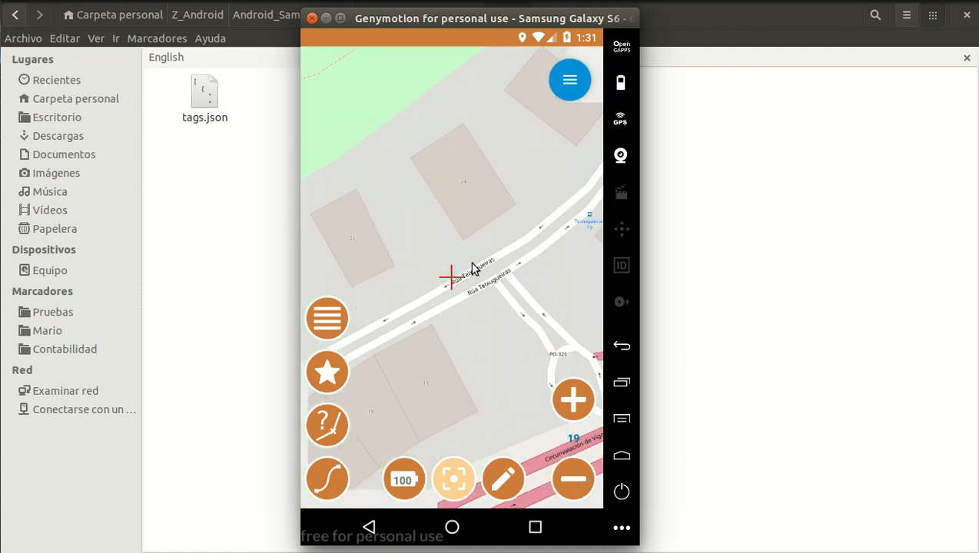
pyautogui.moveTo(461, 298); pyautogui.dragTo(461, 302)
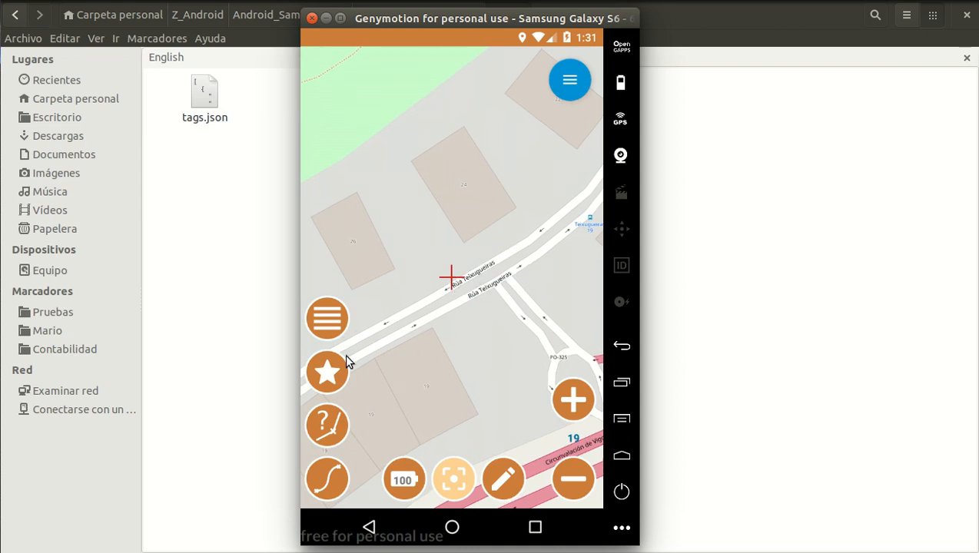
pyautogui.click(327, 320)
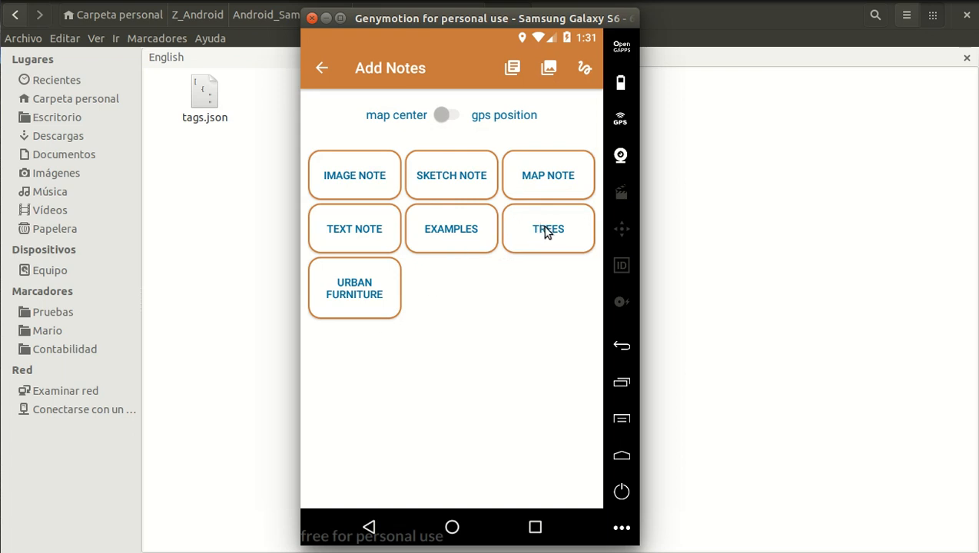
pyautogui.click(350, 296)
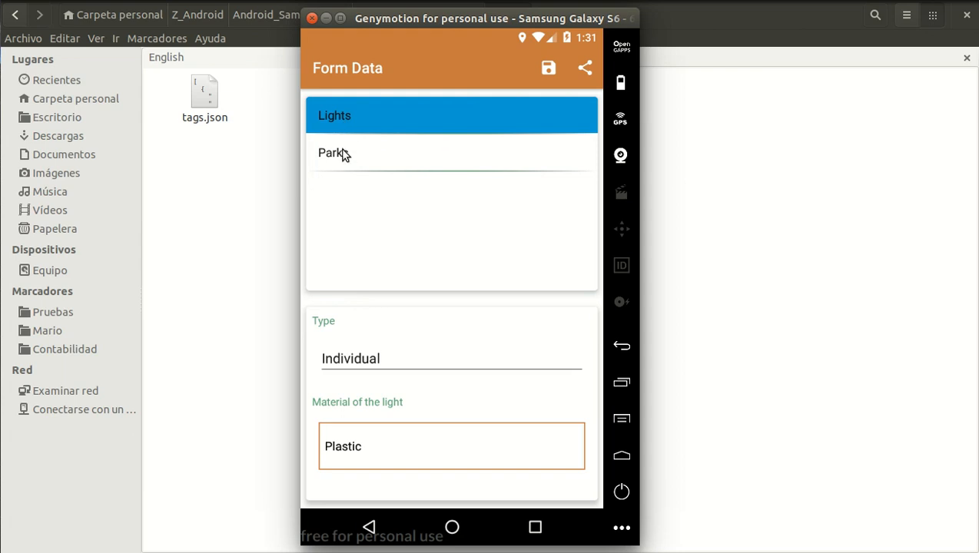
pyautogui.click(344, 152)
pyautogui.click(344, 122)
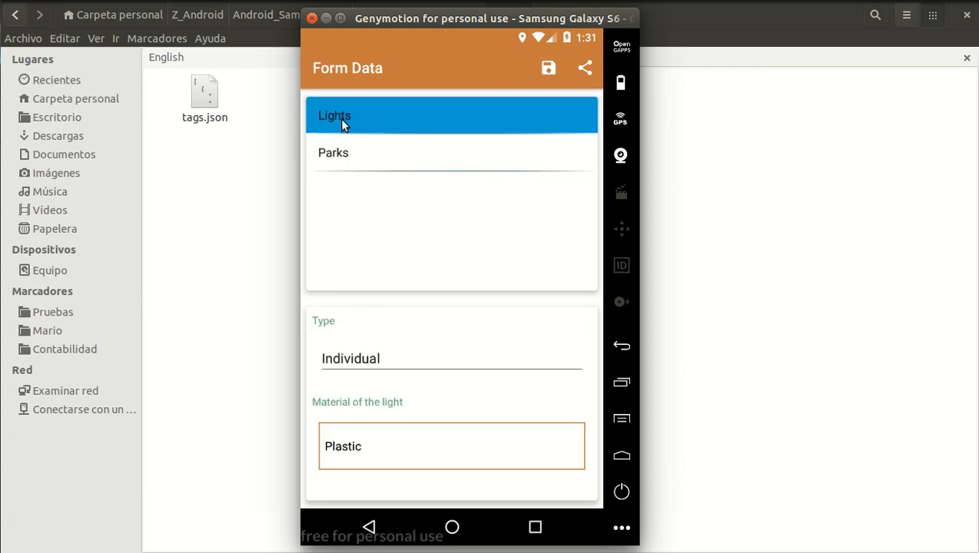
# Record the light with type Individual, choose its material, and save the note.
pyautogui.click(359, 361)
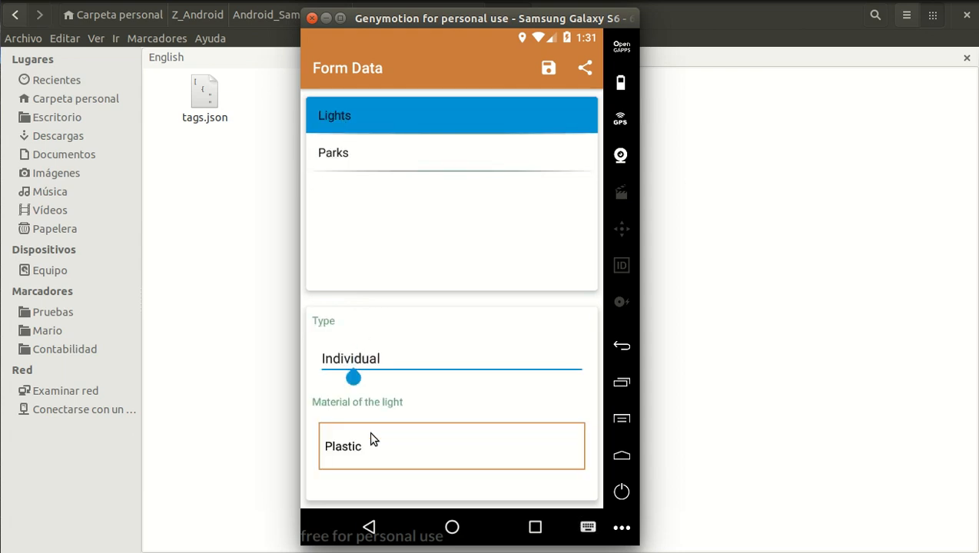
pyautogui.click(380, 451)
pyautogui.click(403, 438)
pyautogui.click(548, 68)
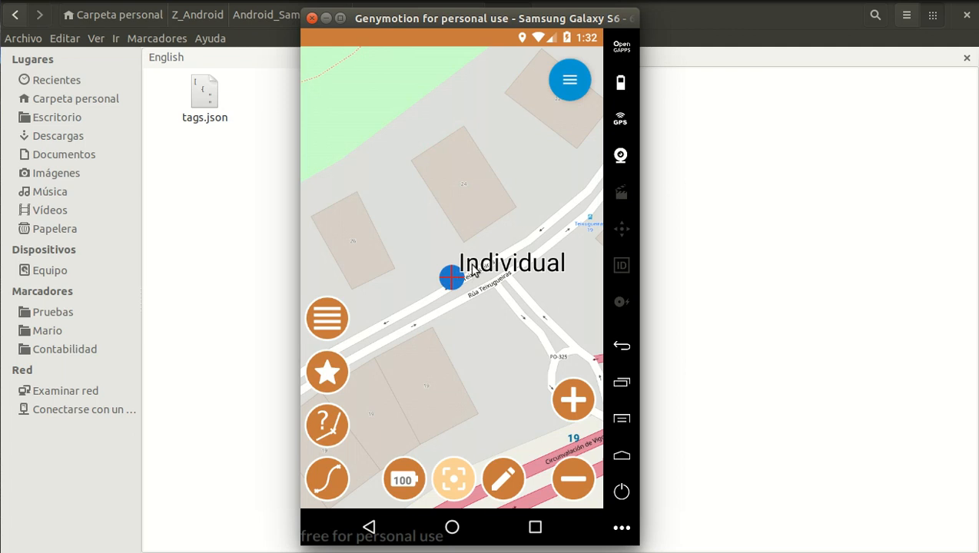
# Add and save a second Urban furniture Lights note on Rúa Teixugueiras, northeast of the Individual light, with type Double.
pyautogui.moveTo(481, 328); pyautogui.dragTo(441, 370)
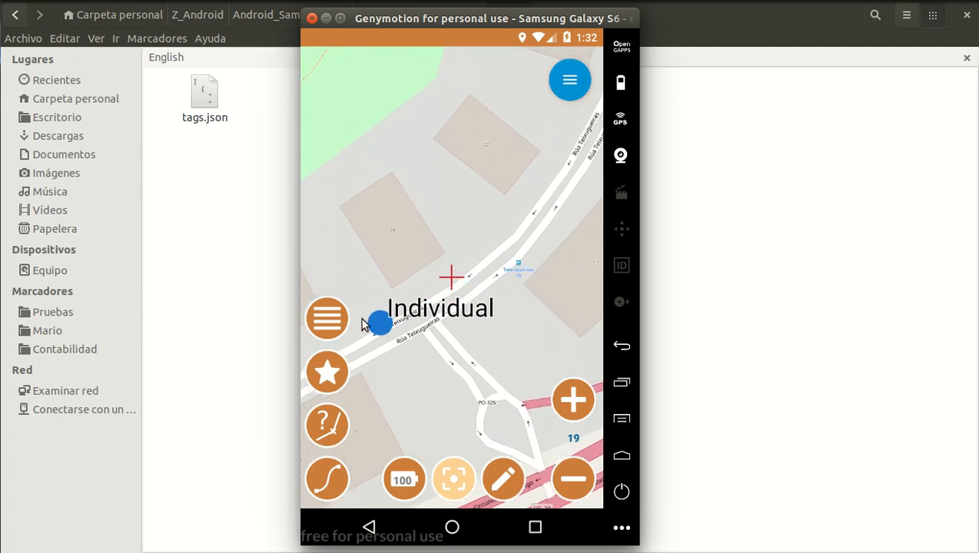
pyautogui.click(337, 319)
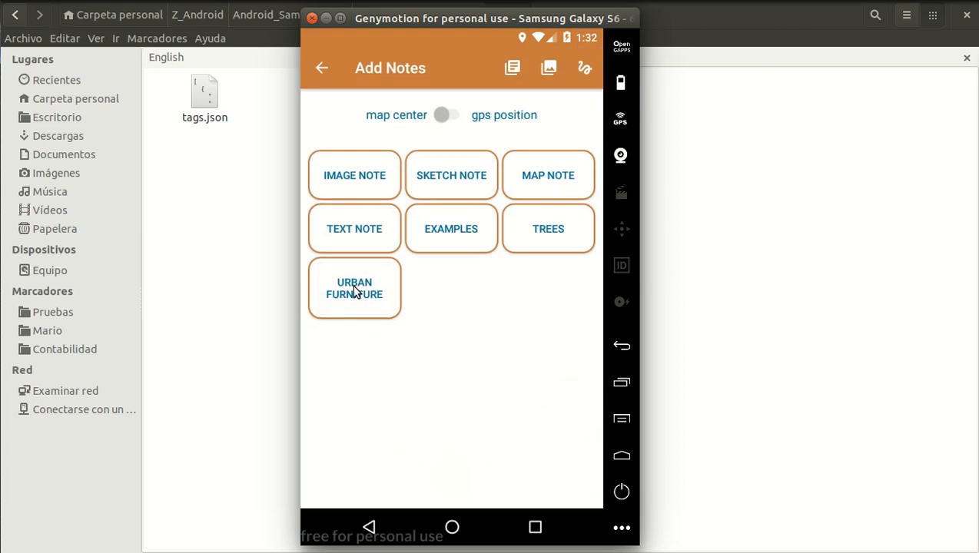
pyautogui.click(355, 292)
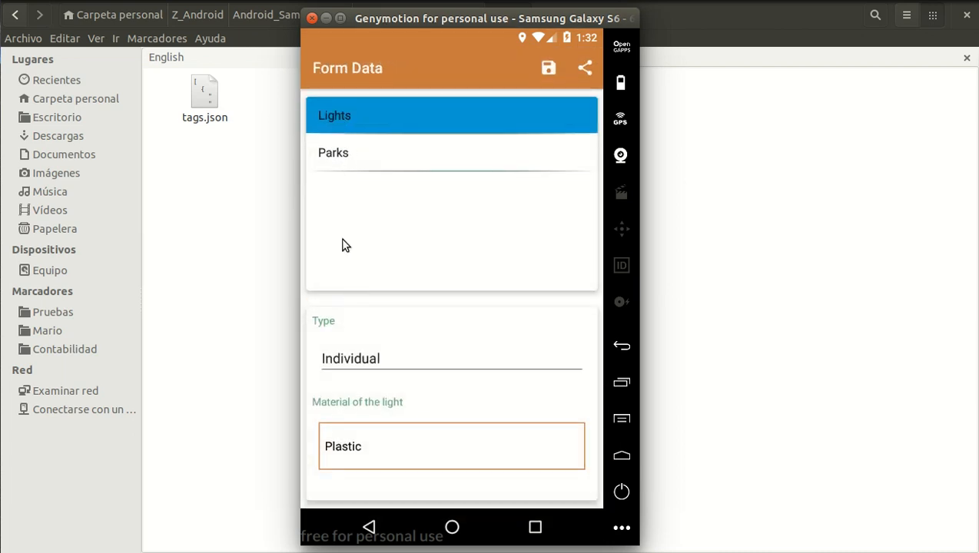
pyautogui.click(357, 357)
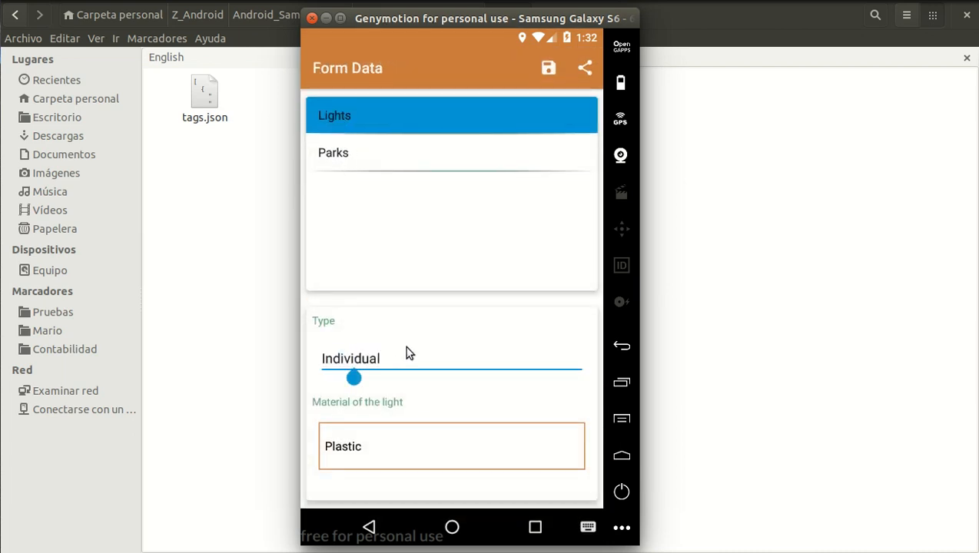
pyautogui.click(339, 361)
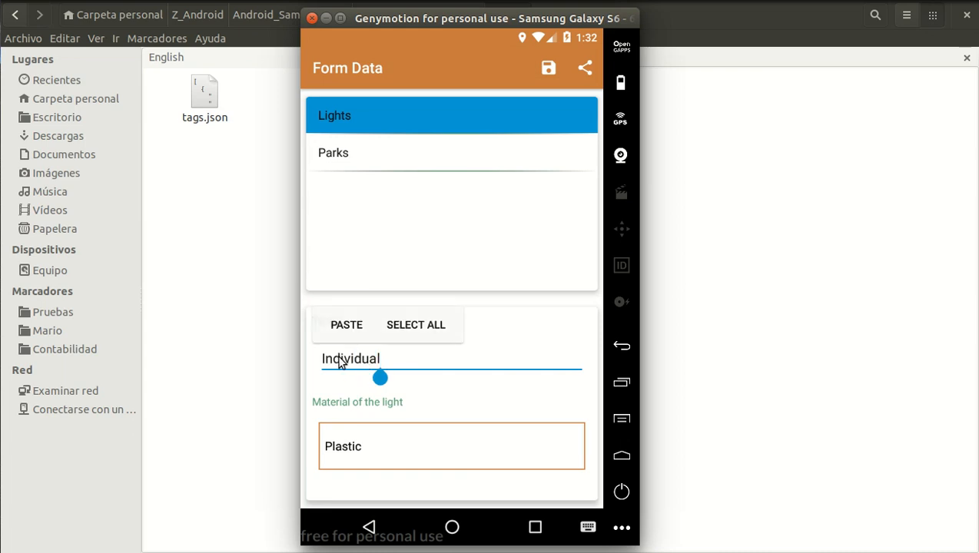
pyautogui.doubleClick(339, 361)
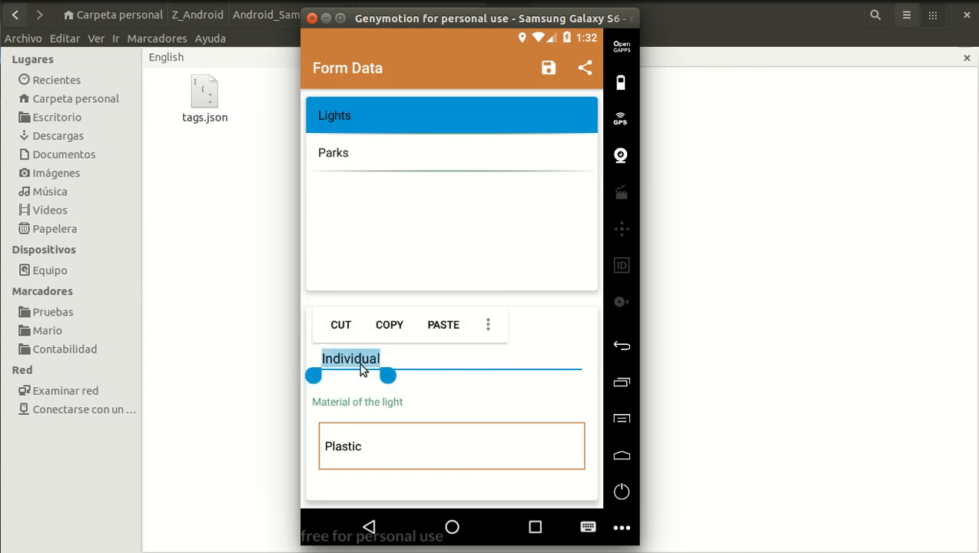
pyautogui.write('Double')
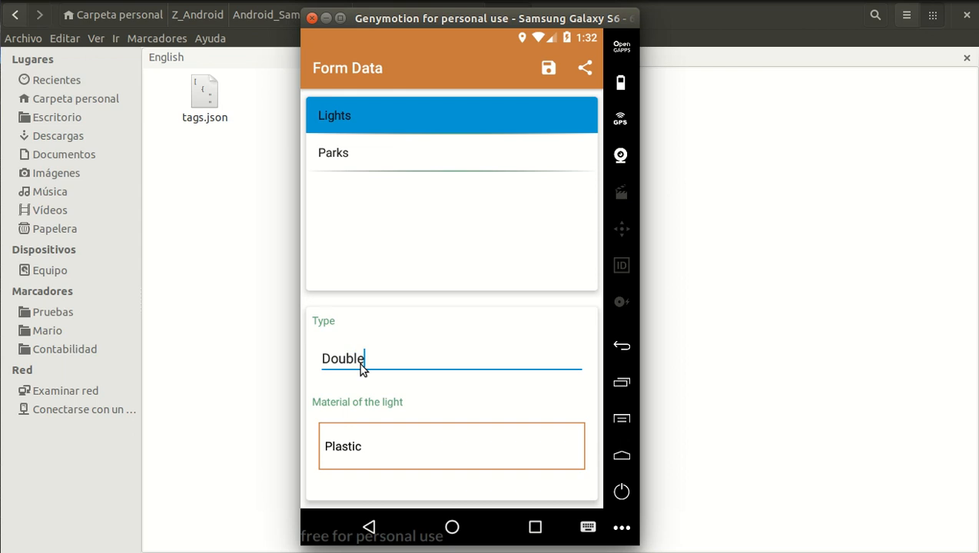
pyautogui.click(548, 69)
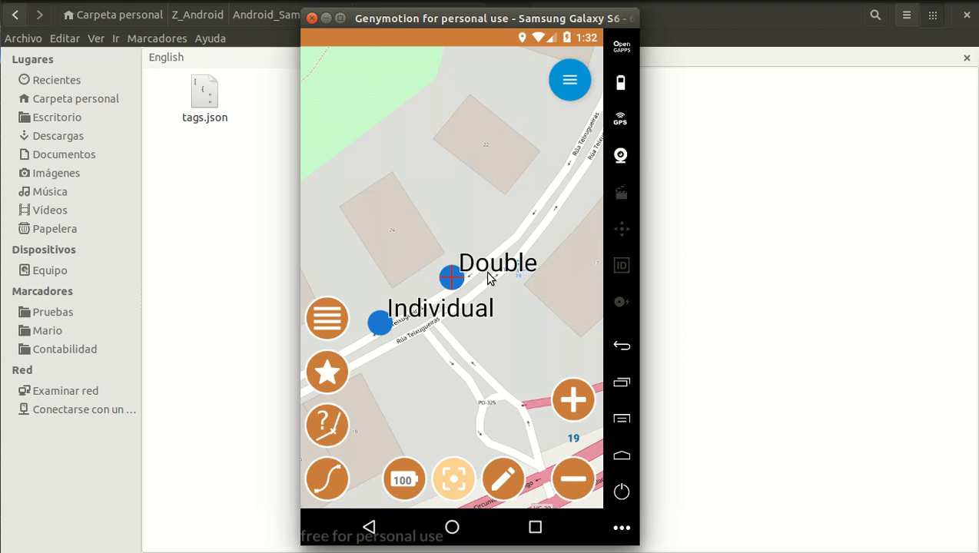
# Leave the map view and exit GvSIG Mobile.
pyautogui.click(369, 528)
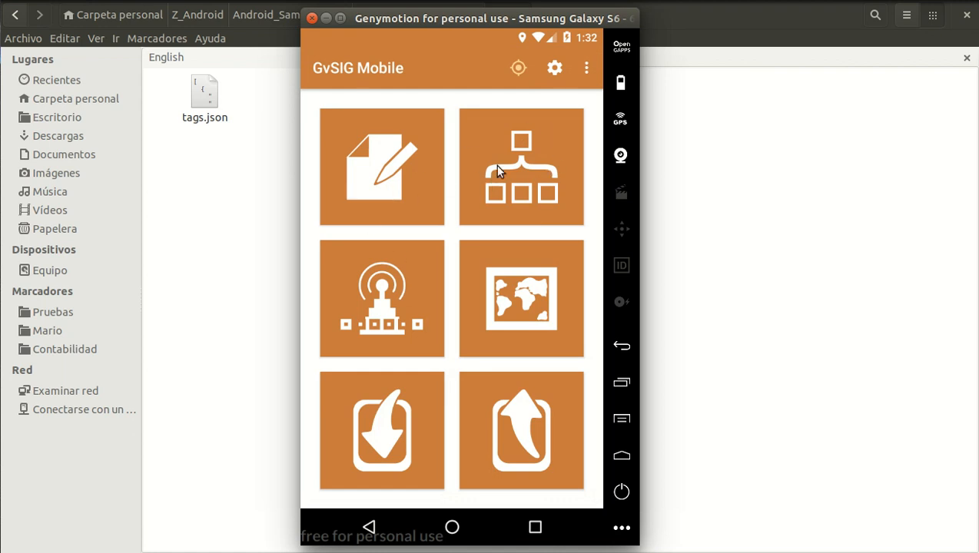
pyautogui.click(586, 69)
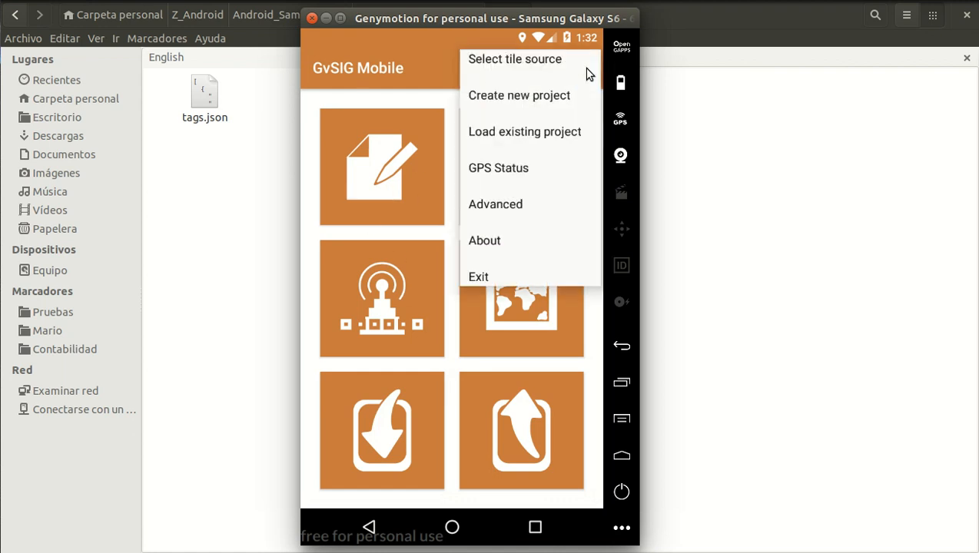
pyautogui.click(477, 288)
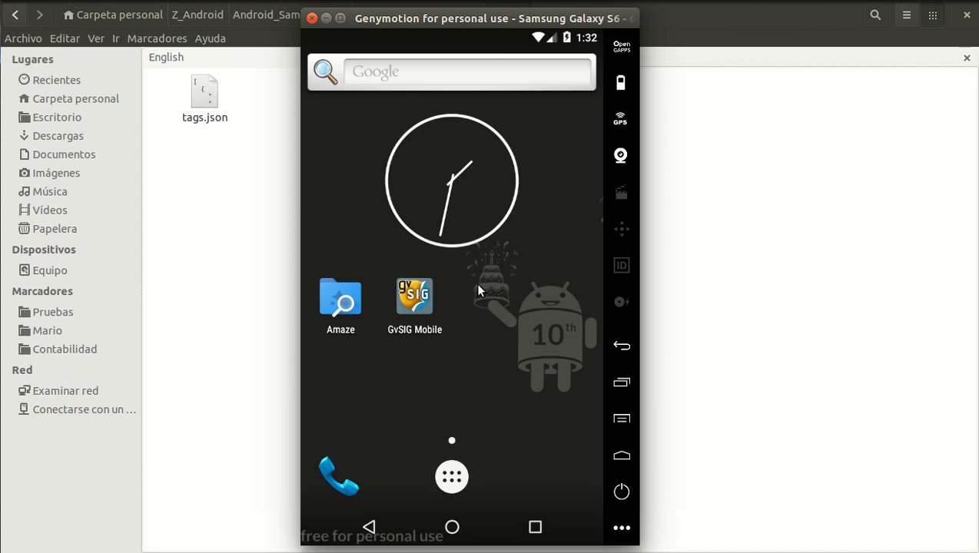
# In the Amaze file manager, copy Trees.gpap and Trees.gpap-journal from the Download folder.
pyautogui.click(333, 302)
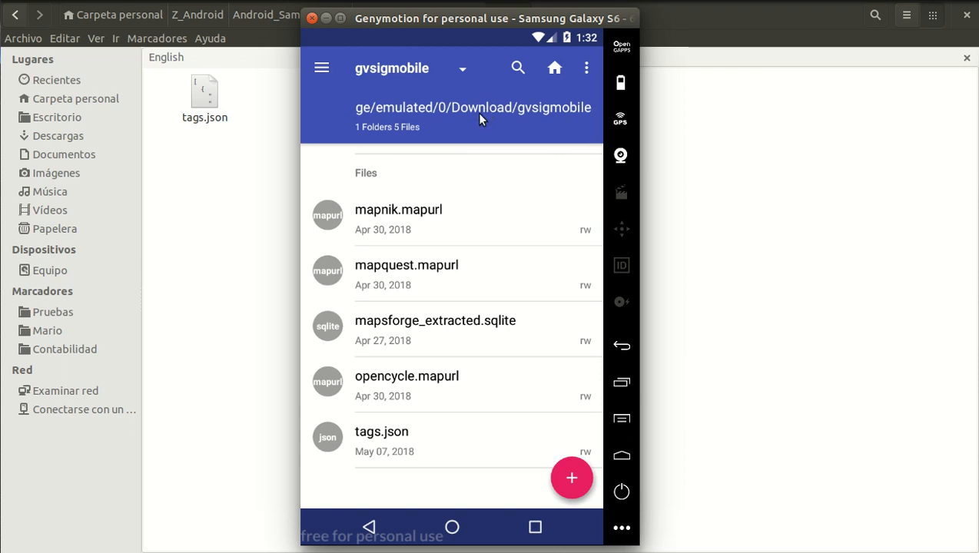
pyautogui.click(478, 108)
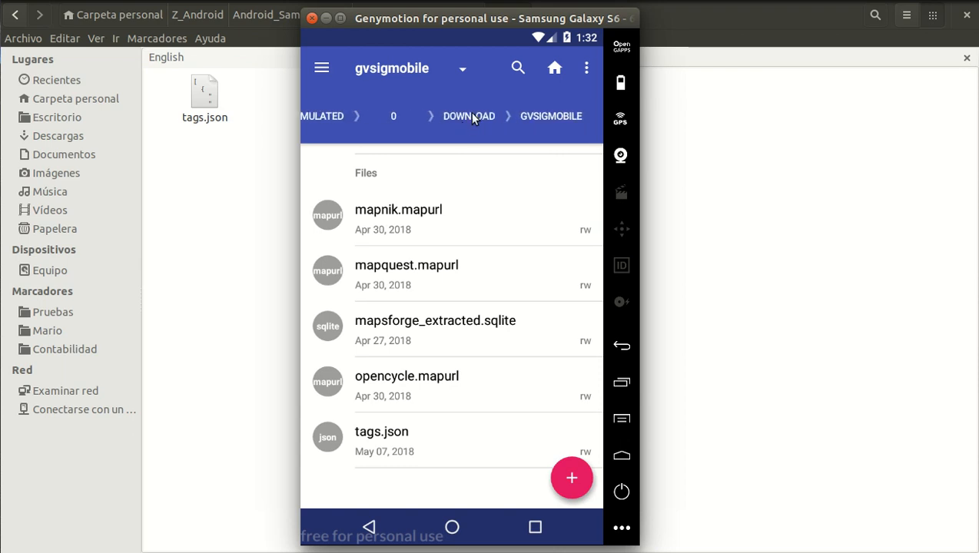
pyautogui.click(469, 112)
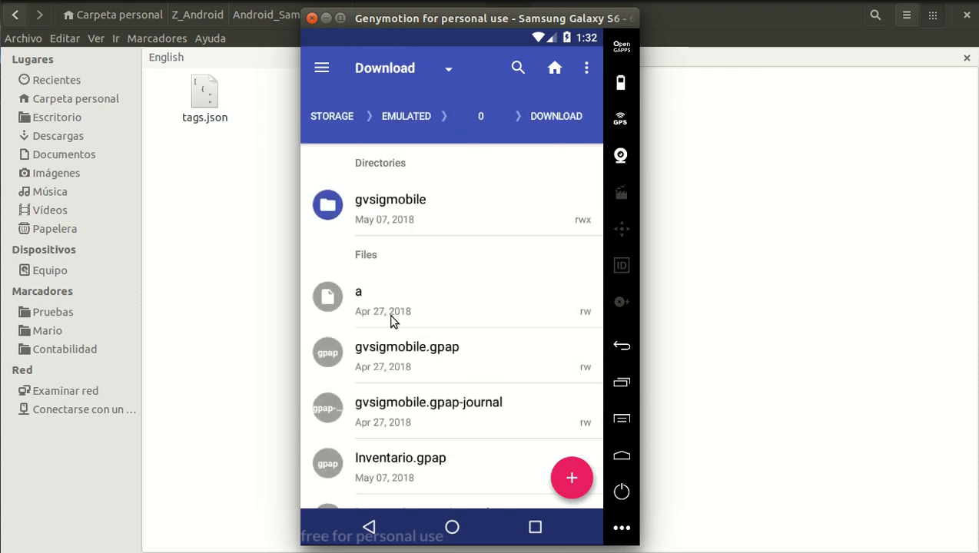
pyautogui.scroll(-2, 400, 419)
pyautogui.scroll(-2, 400, 421)
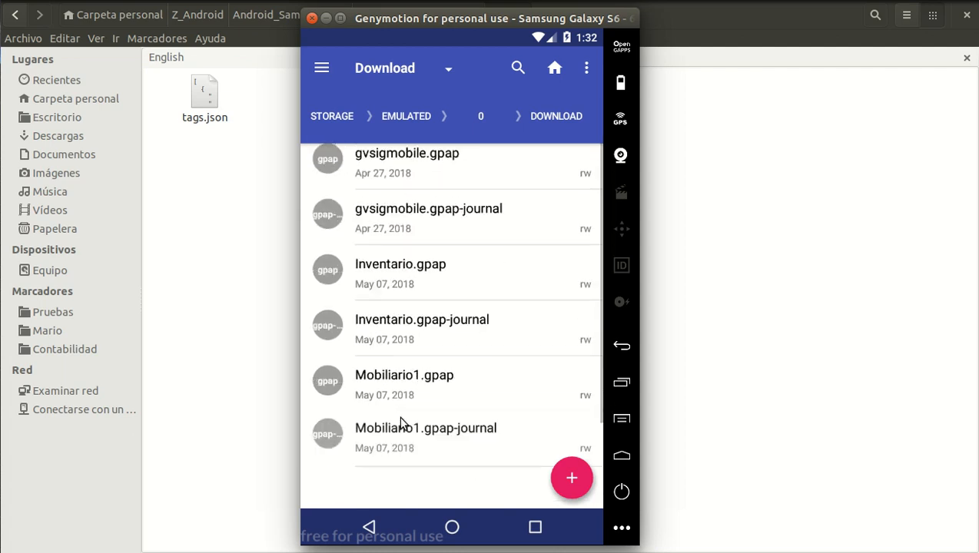
pyautogui.scroll(-2, 403, 398)
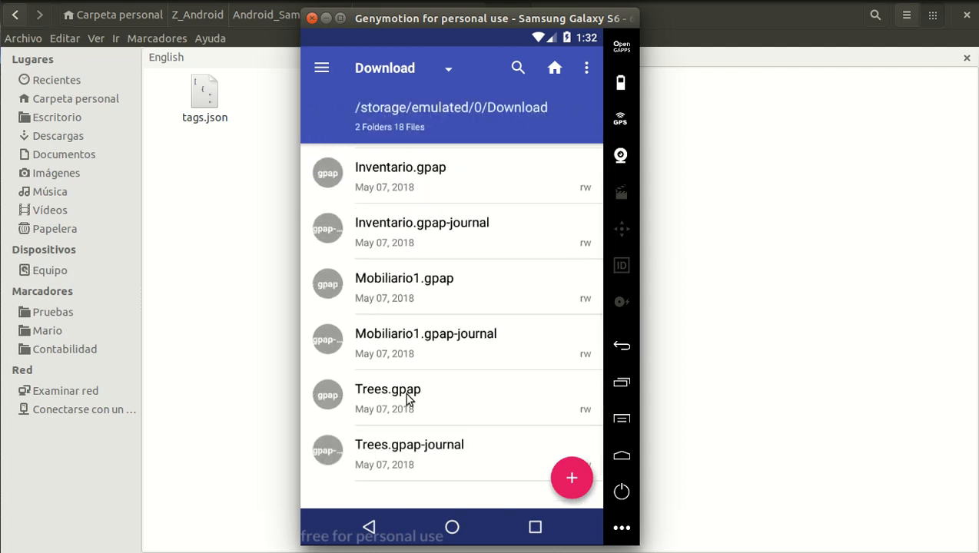
pyautogui.scroll(-1, 405, 396)
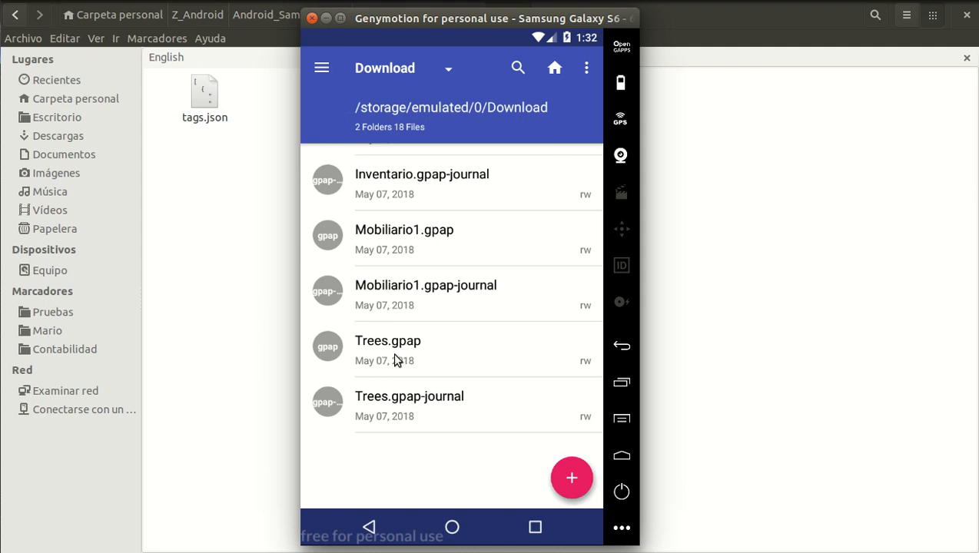
pyautogui.click(388, 344)
pyautogui.click(390, 405)
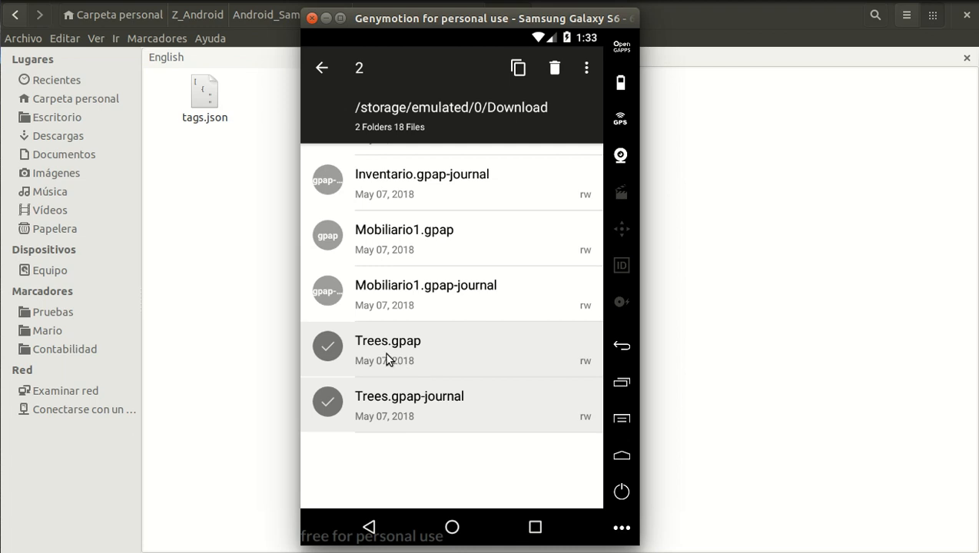
pyautogui.click(519, 69)
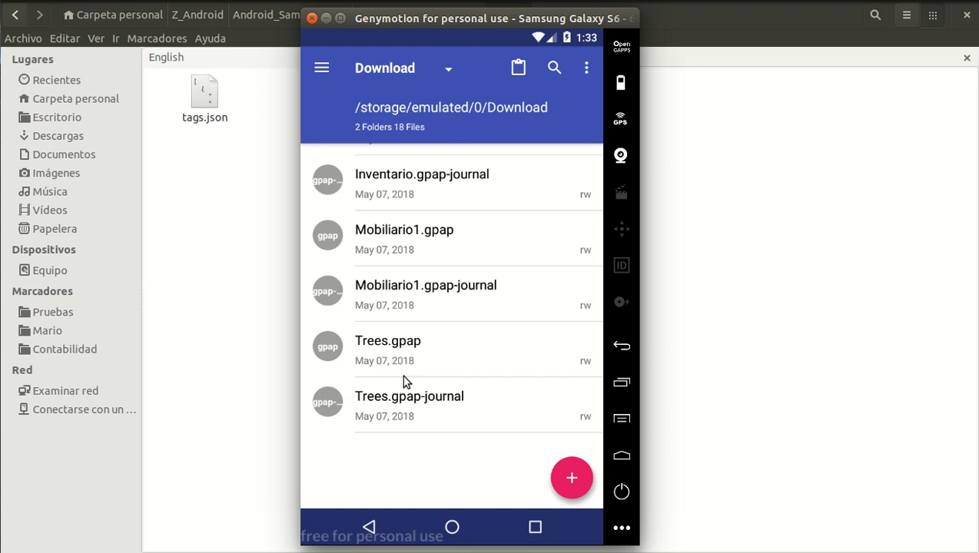
# Paste the copied Trees project files into the shared folder /mnt/shared/Android_Samsung_G_6 and check the folder's contents.
pyautogui.click(389, 70)
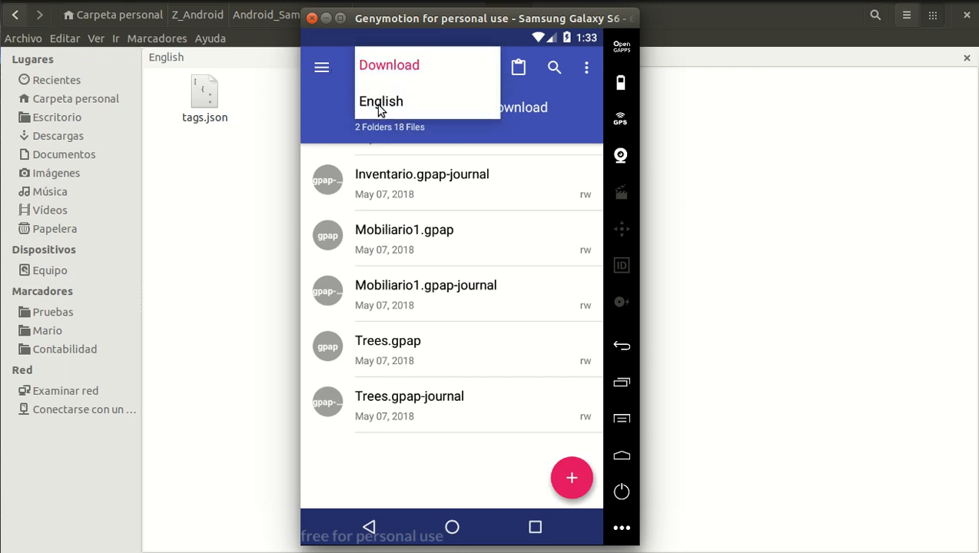
pyautogui.click(380, 104)
pyautogui.click(466, 111)
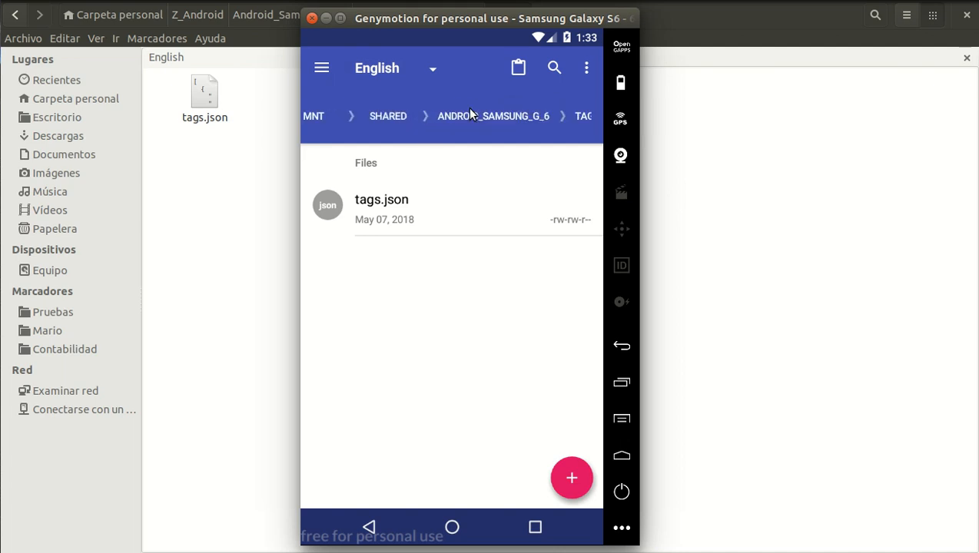
pyautogui.click(438, 117)
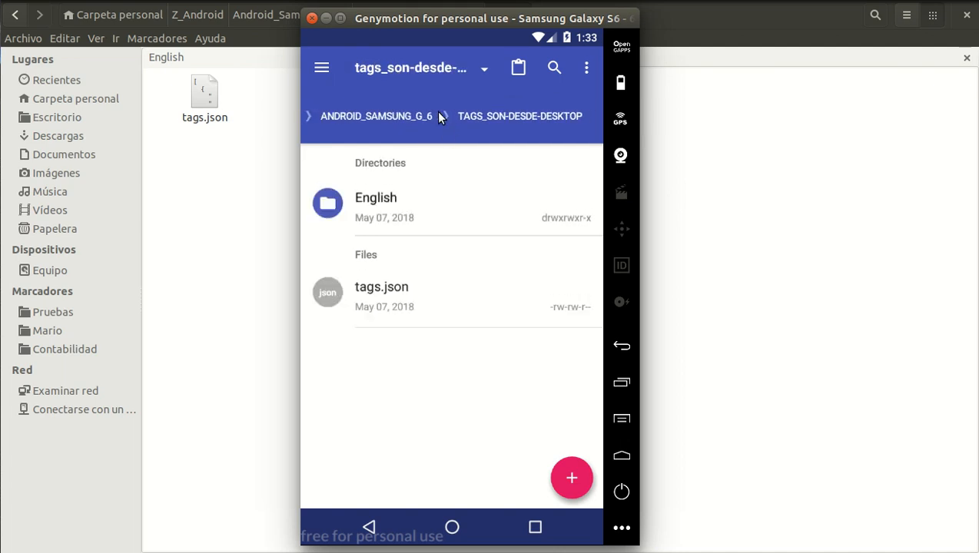
pyautogui.click(389, 116)
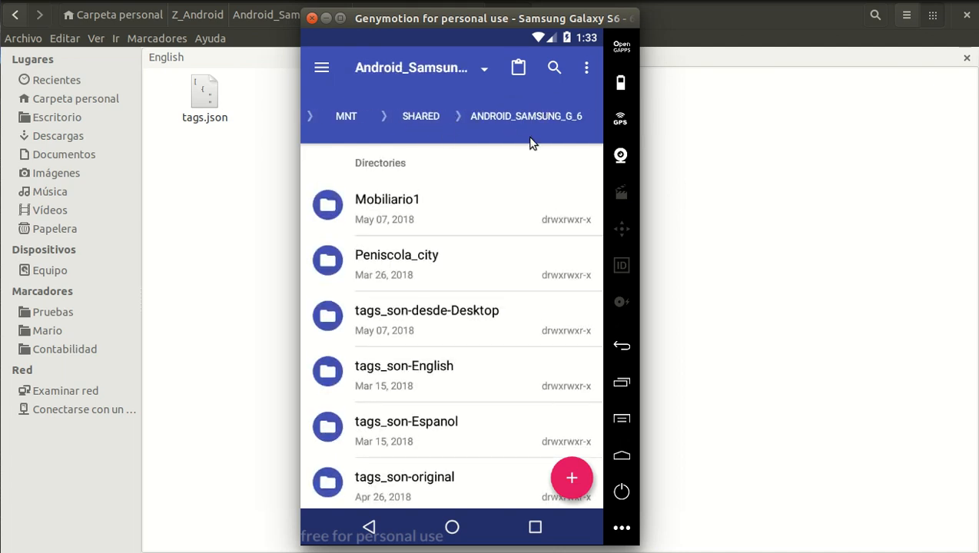
pyautogui.click(520, 69)
pyautogui.scroll(-5, 433, 323)
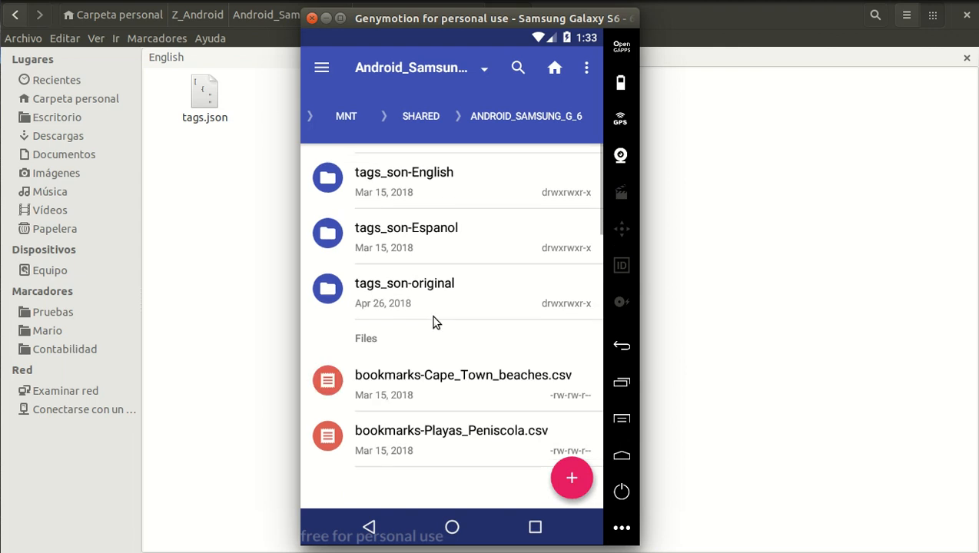
pyautogui.scroll(5, 432, 323)
pyautogui.scroll(-10, 432, 323)
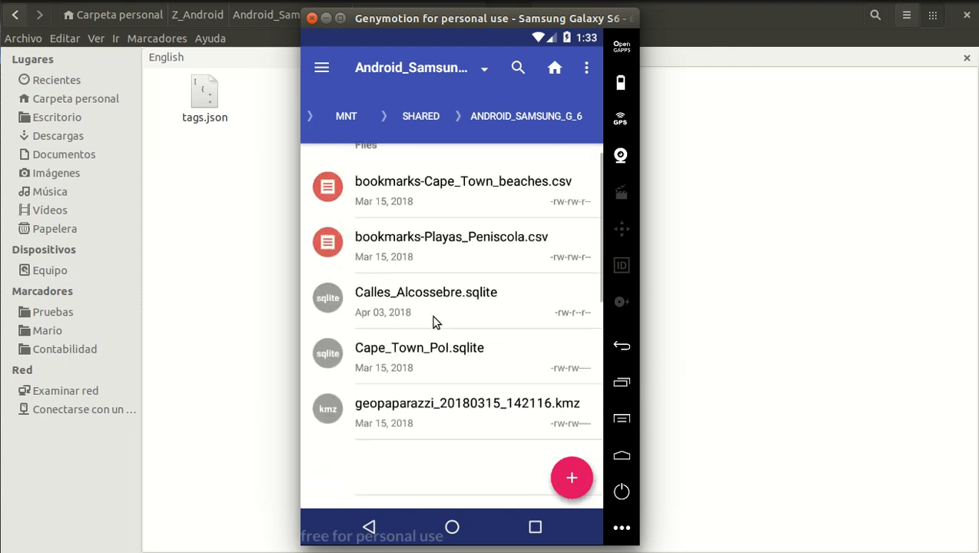
pyautogui.scroll(-6, 432, 322)
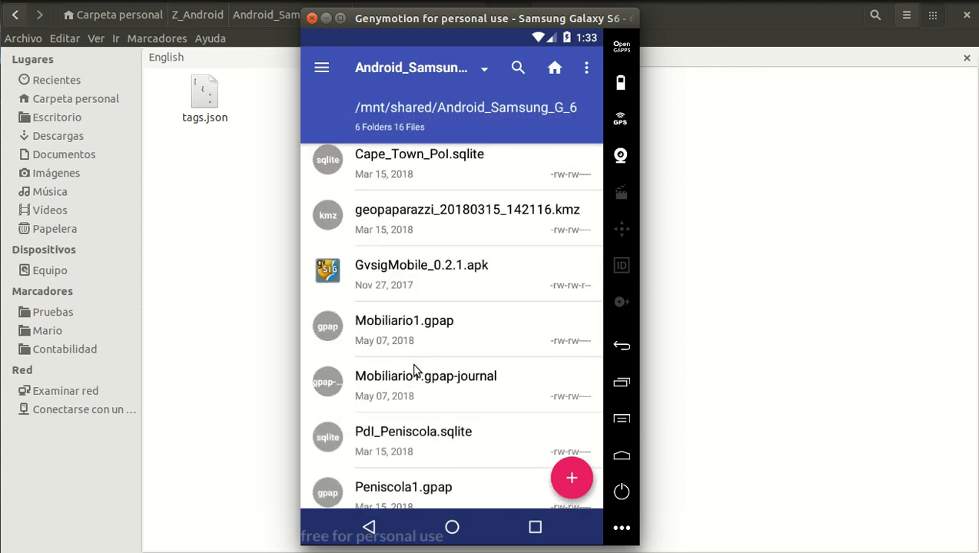
pyautogui.scroll(-4, 414, 369)
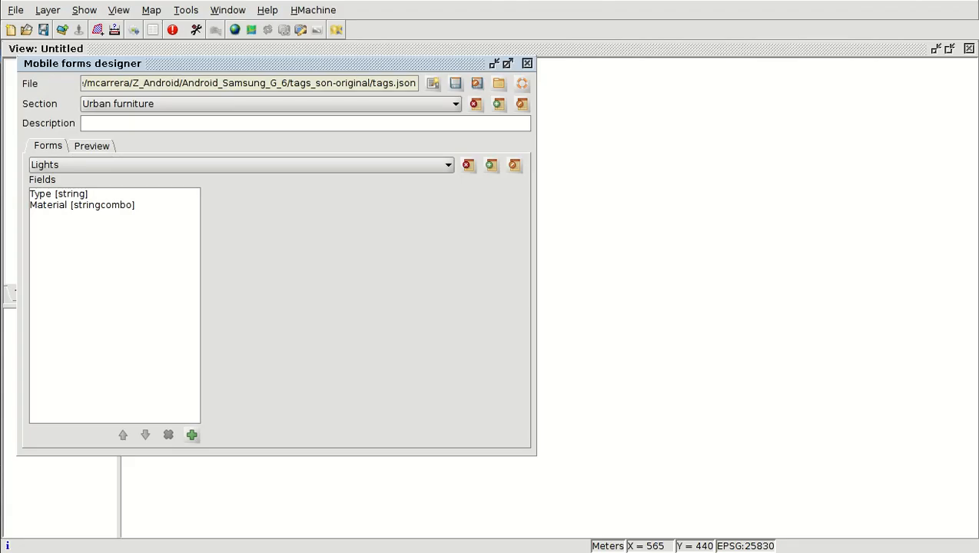
# In gvSIG Desktop, close the Mobile forms designer and load Trees.gpap from Android_Samsung_G_6 as the GvSIG Mobile/Geopaparazzi database for adding layers.
pyautogui.click(525, 62)
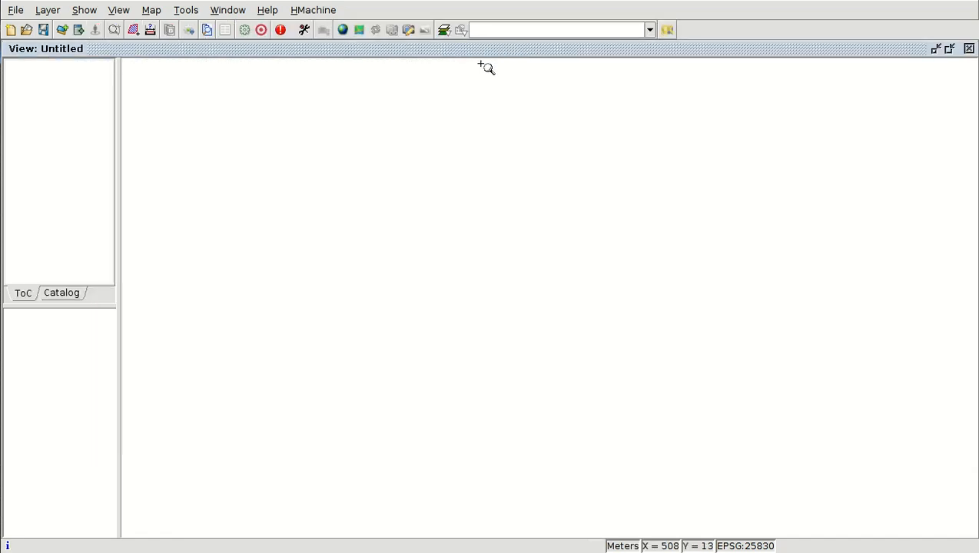
pyautogui.click(62, 31)
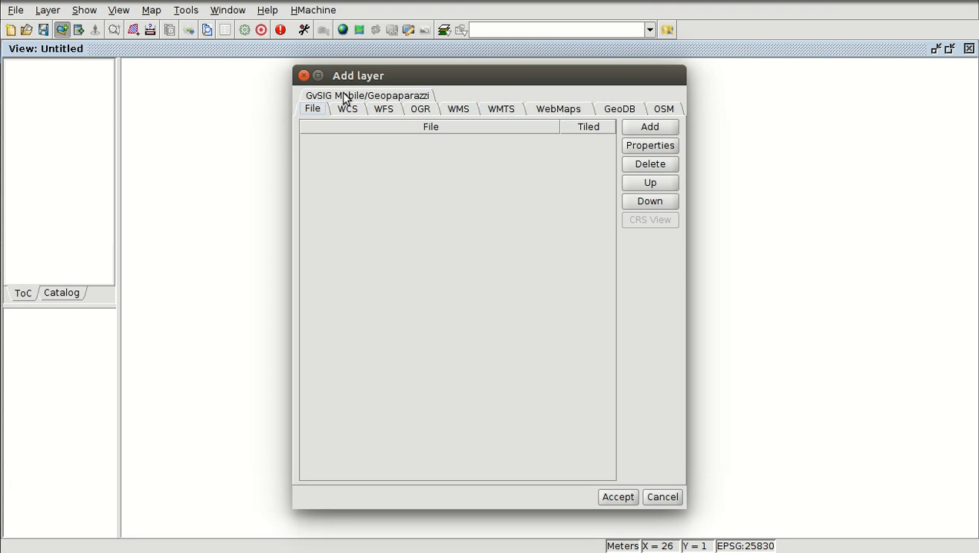
pyautogui.click(345, 97)
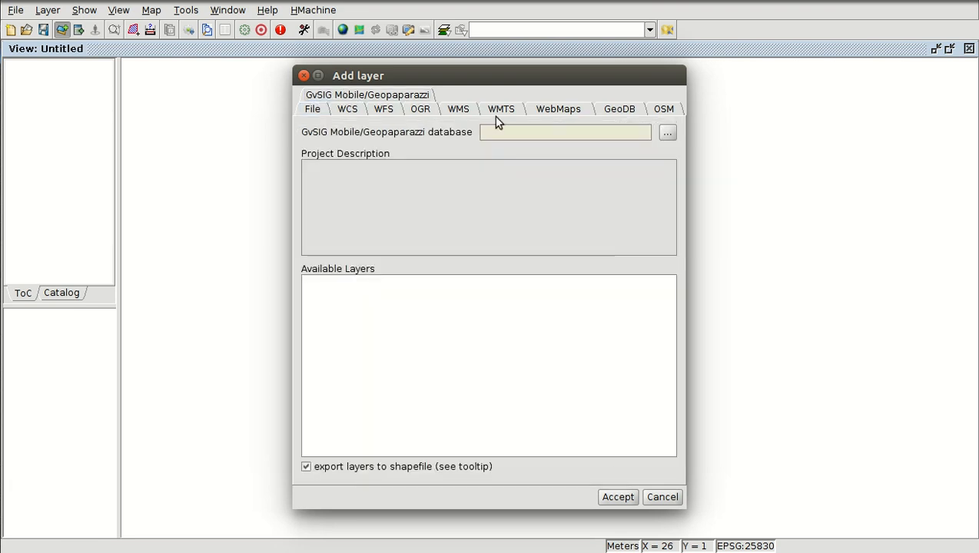
pyautogui.click(667, 134)
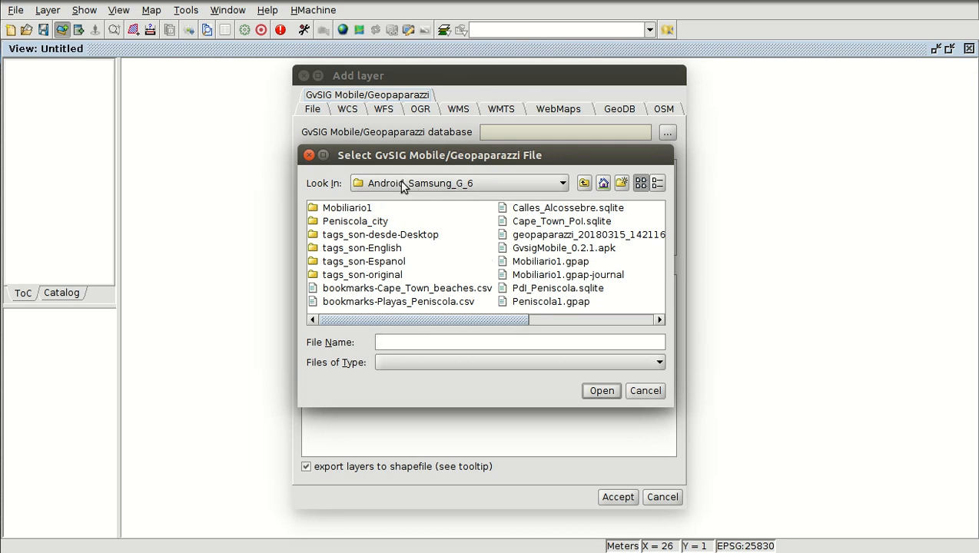
pyautogui.moveTo(522, 323); pyautogui.dragTo(614, 321)
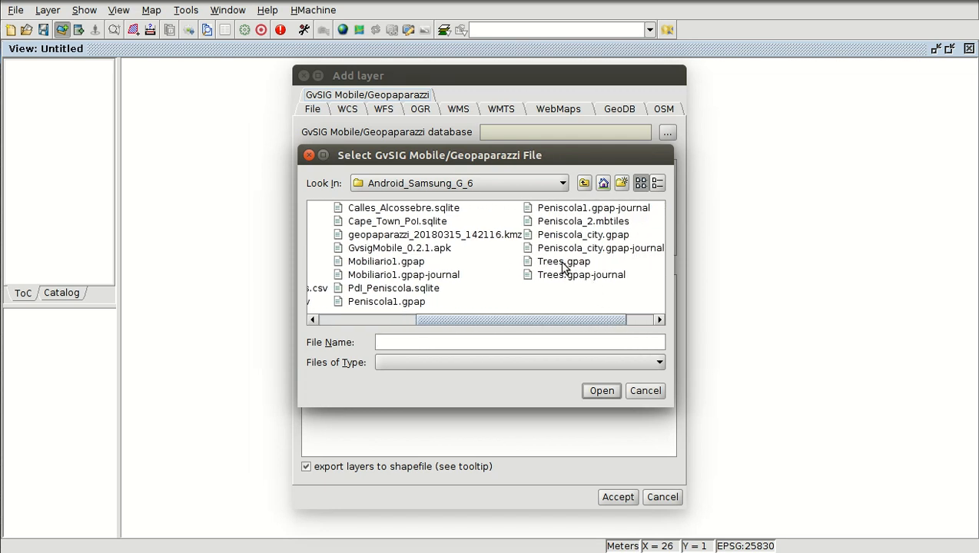
pyautogui.click(565, 264)
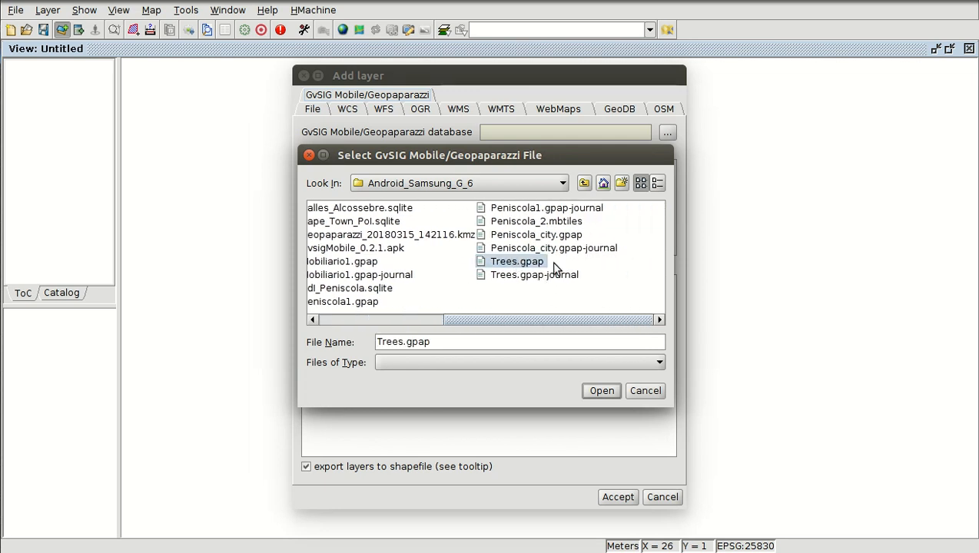
pyautogui.click(601, 392)
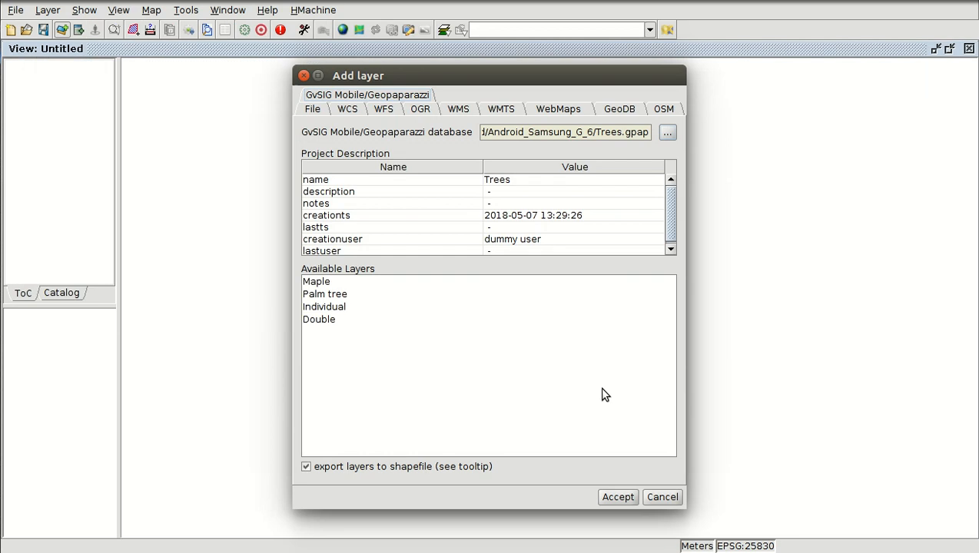
# Add the Trees project's layers to the view with shapefile export enabled, and check the tree and urban furniture points on the map.
pyautogui.click(325, 282)
pyautogui.click(327, 297)
pyautogui.click(321, 319)
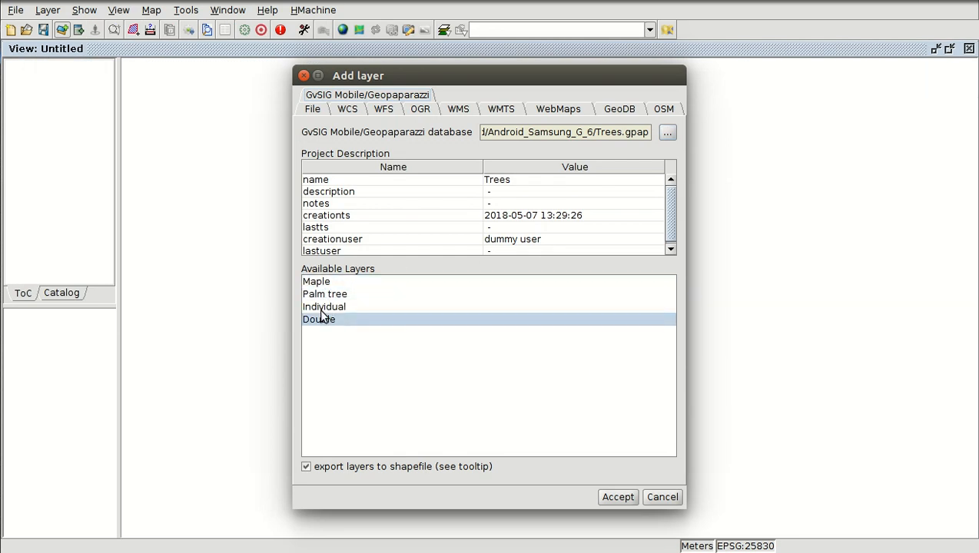
pyautogui.click(321, 307)
pyautogui.click(319, 283)
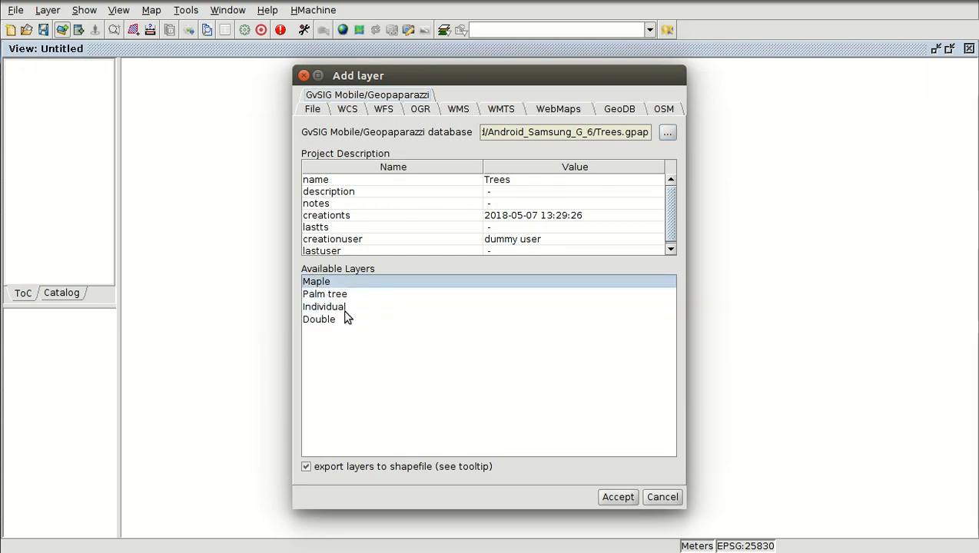
pyautogui.click(619, 497)
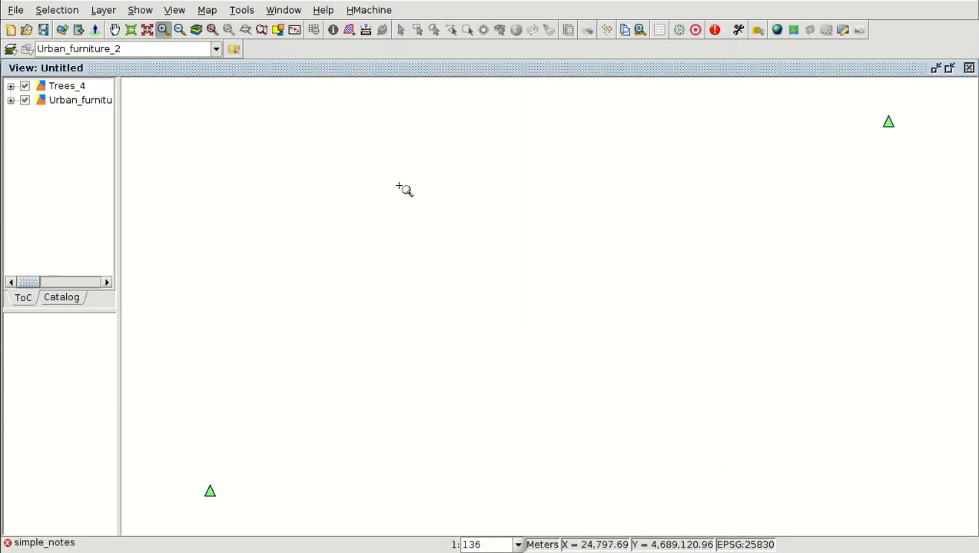
pyautogui.scroll(-5, 539, 262)
pyautogui.scroll(-4, 610, 280)
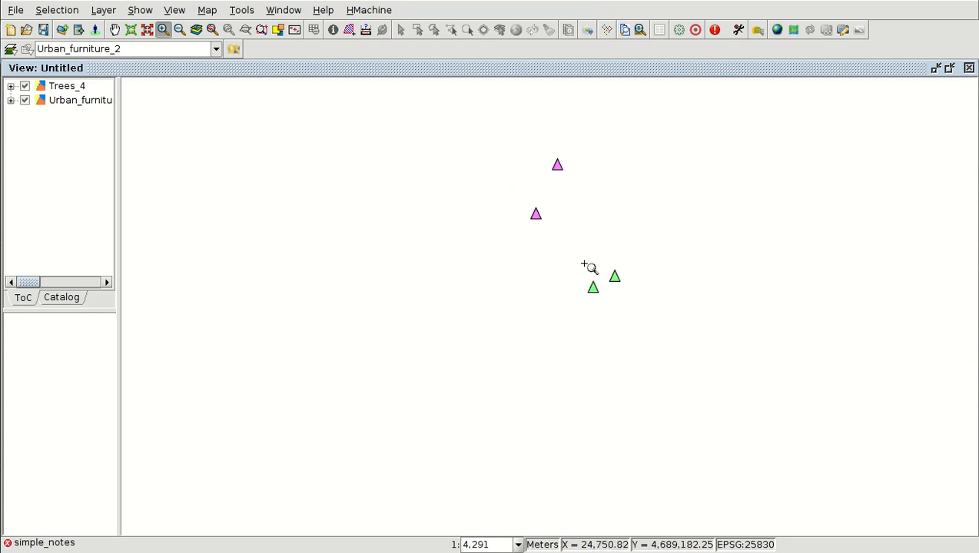
pyautogui.click(58, 89)
pyautogui.click(67, 101)
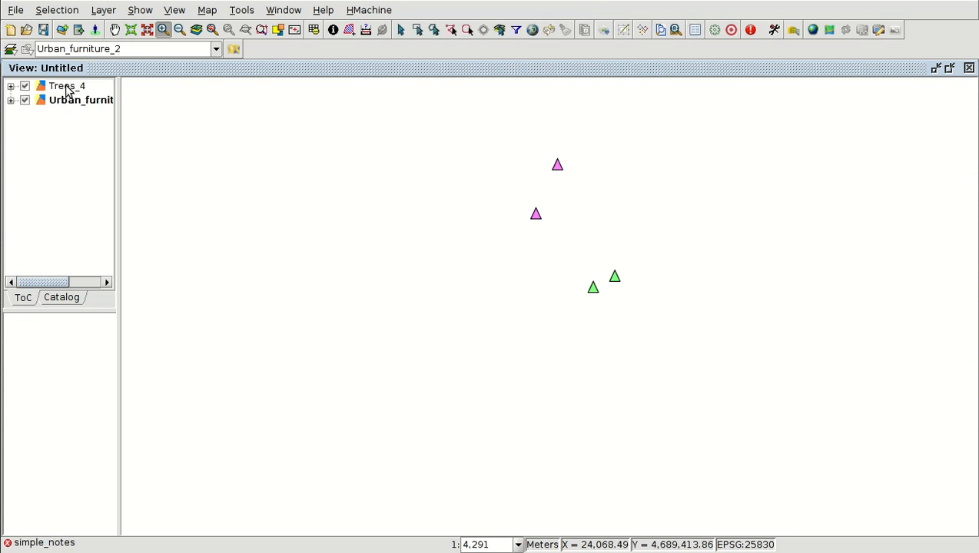
pyautogui.keyDown('ctrl'); pyautogui.click(75, 104); pyautogui.keyUp('ctrl')
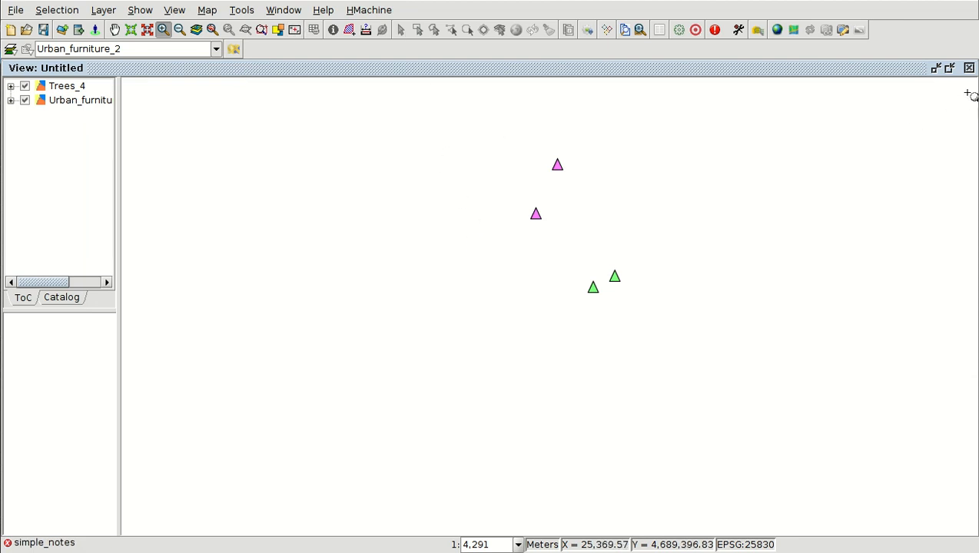
# Create a second view in the project manager, set its projection to EPSG:4326 (WGS 84), and maximize its window.
pyautogui.click(970, 69)
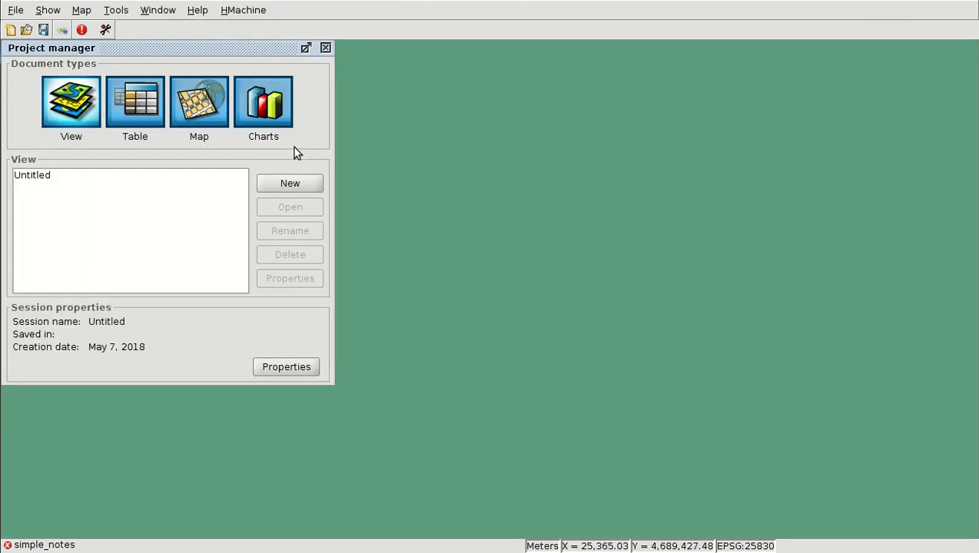
pyautogui.click(126, 183)
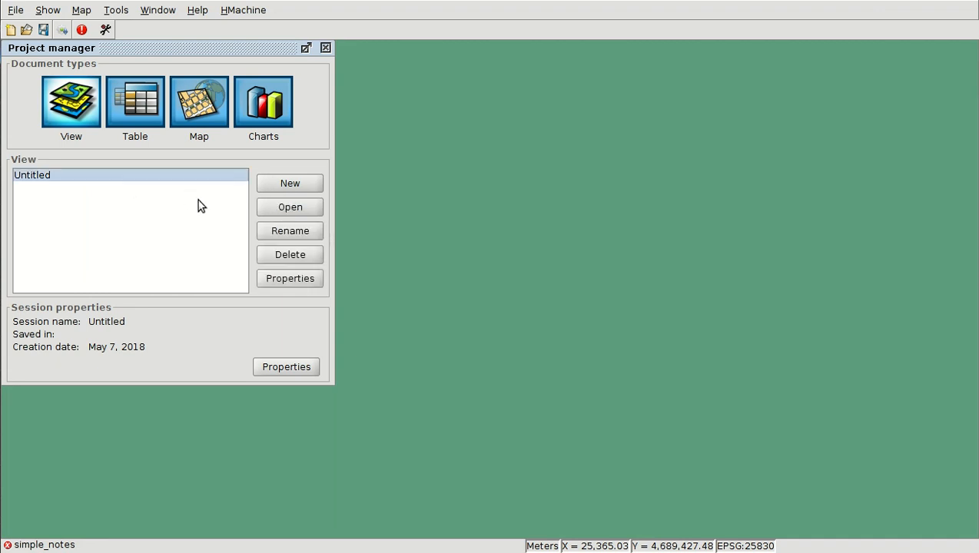
pyautogui.click(282, 185)
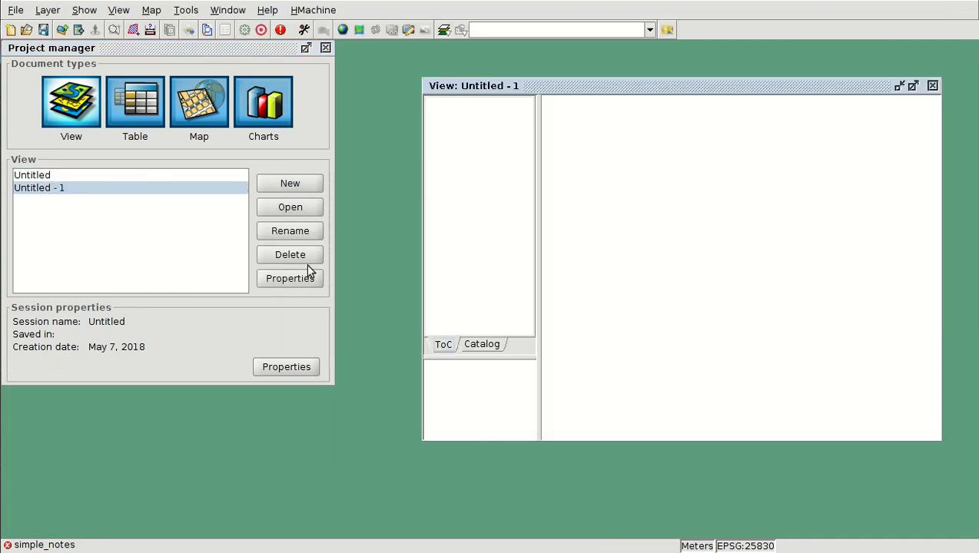
pyautogui.click(298, 280)
pyautogui.click(323, 243)
pyautogui.click(411, 273)
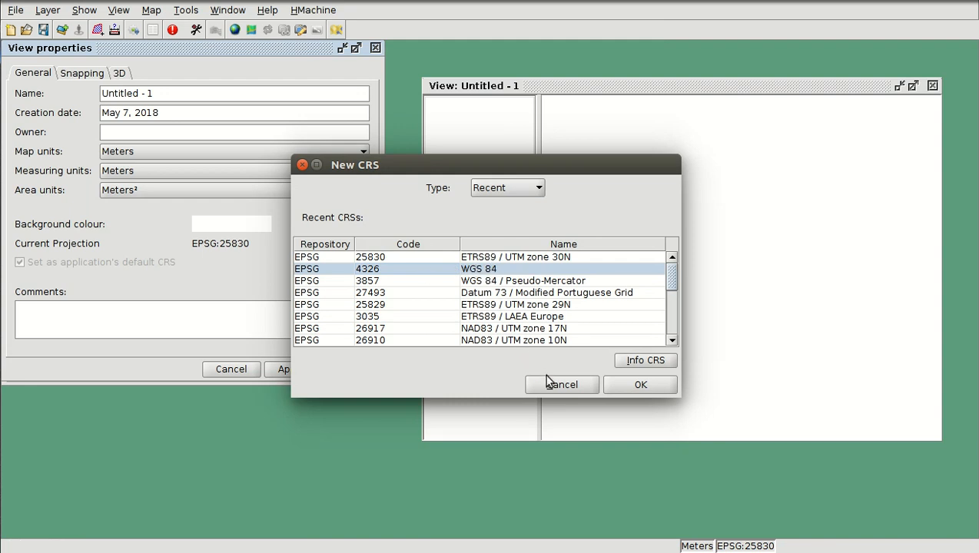
pyautogui.click(624, 386)
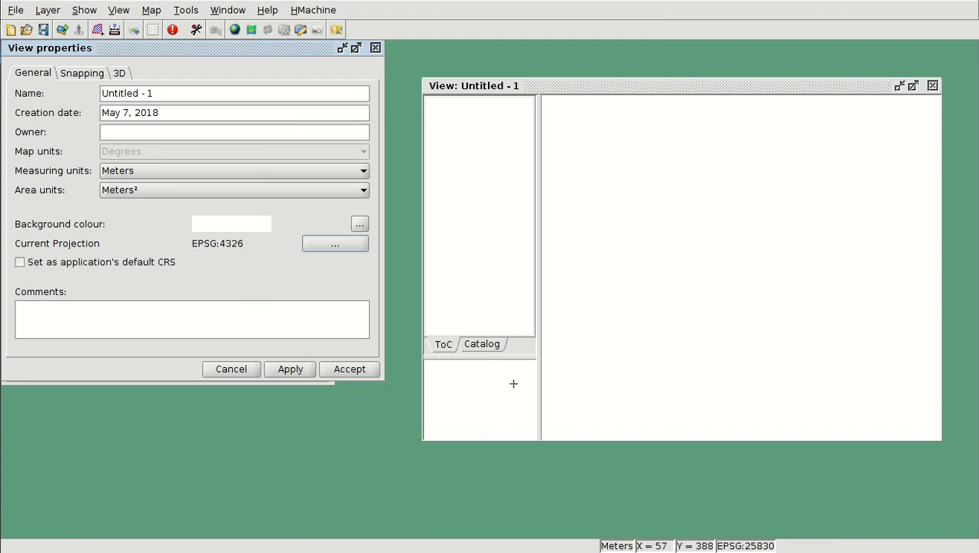
pyautogui.click(350, 370)
pyautogui.doubleClick(500, 92)
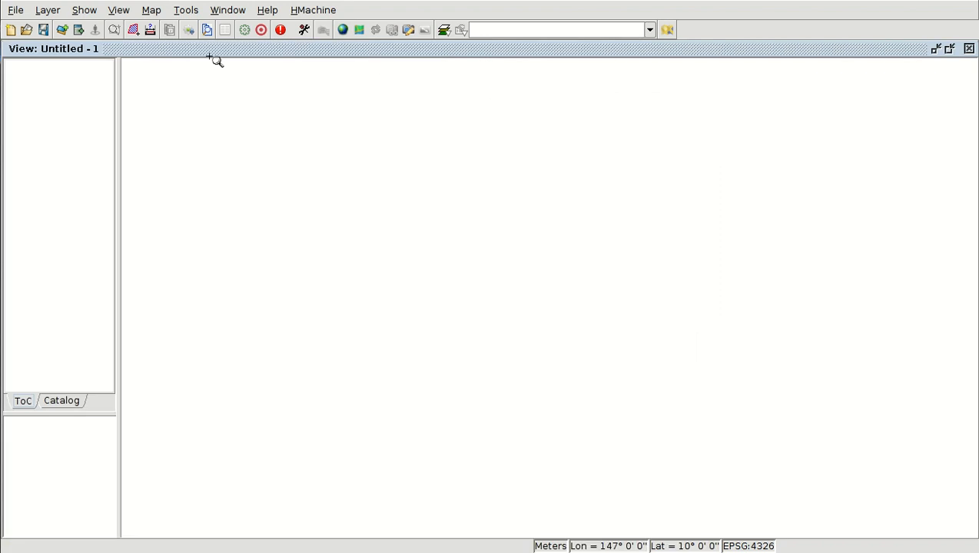
# Load the layers of Trees.gpap from Android_Samsung_G_6 into the new view as a GvSIG Mobile/Geopaparazzi database, exporting them to shapefile.
pyautogui.click(63, 30)
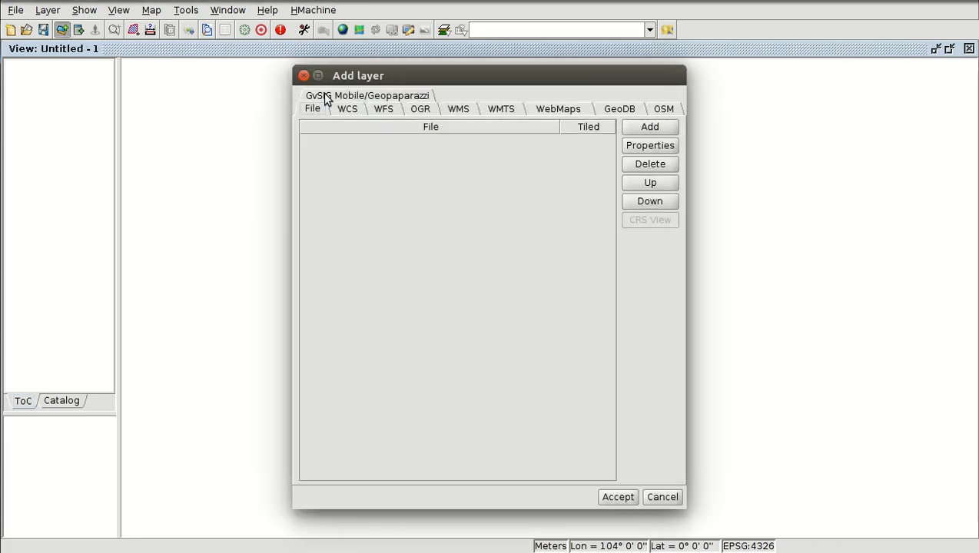
pyautogui.click(359, 96)
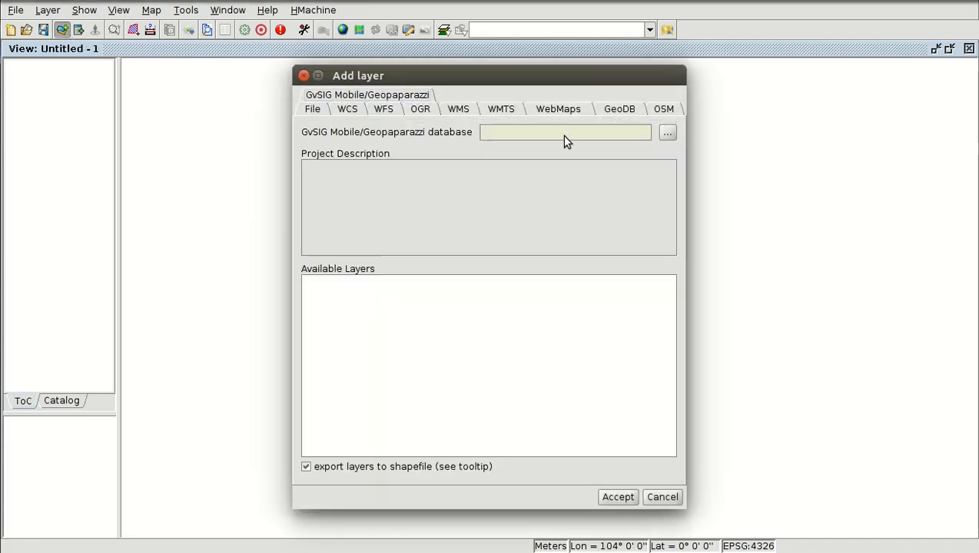
pyautogui.click(667, 133)
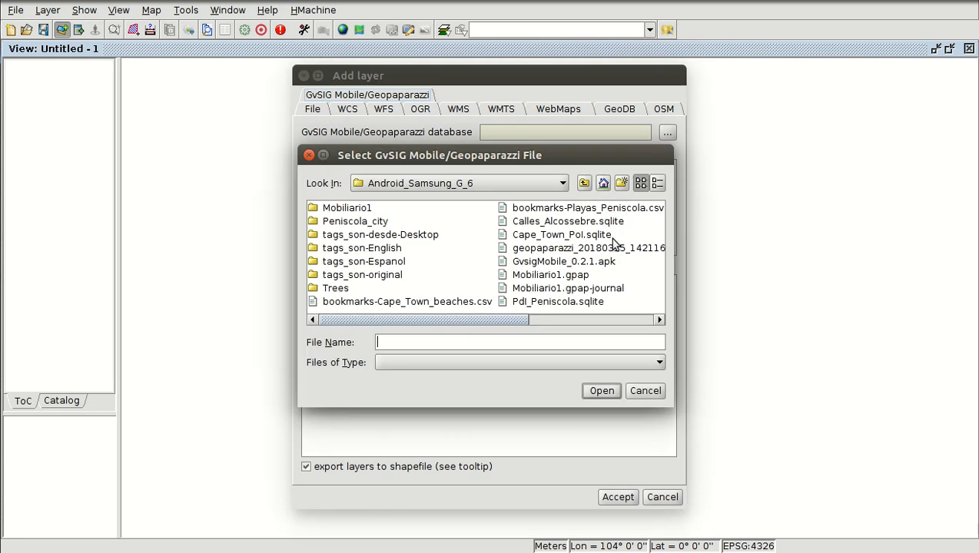
pyautogui.scroll(-2, 565, 277)
pyautogui.click(546, 277)
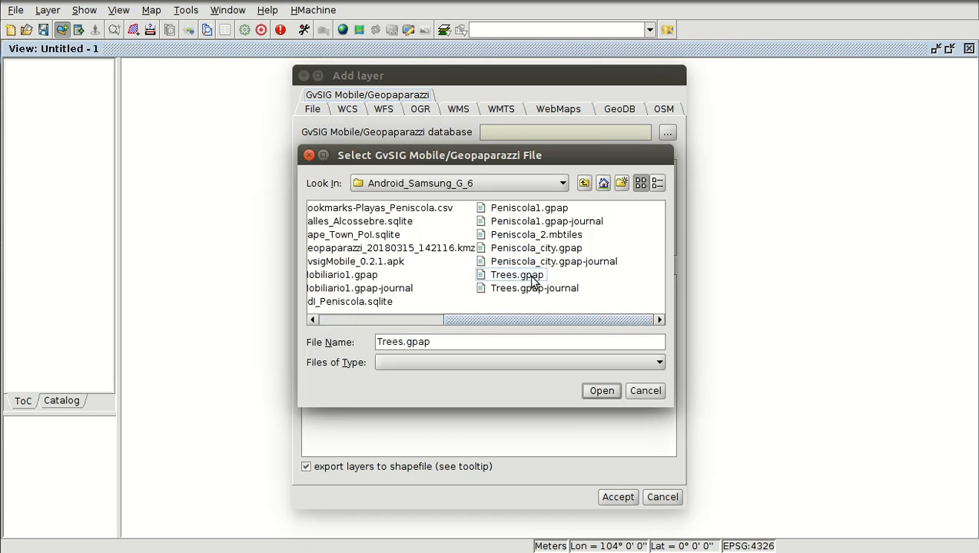
pyautogui.doubleClick(532, 278)
pyautogui.click(603, 497)
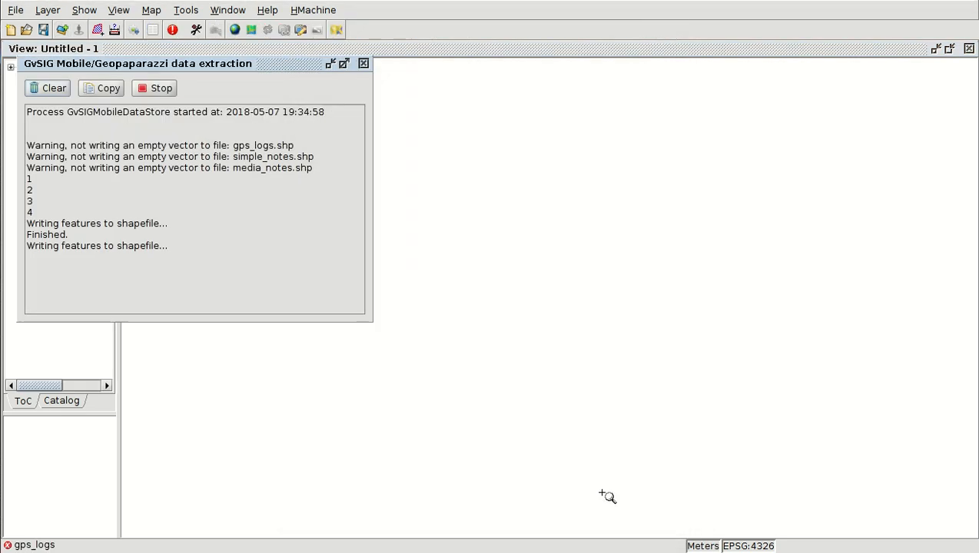
pyautogui.scroll(-6, 564, 302)
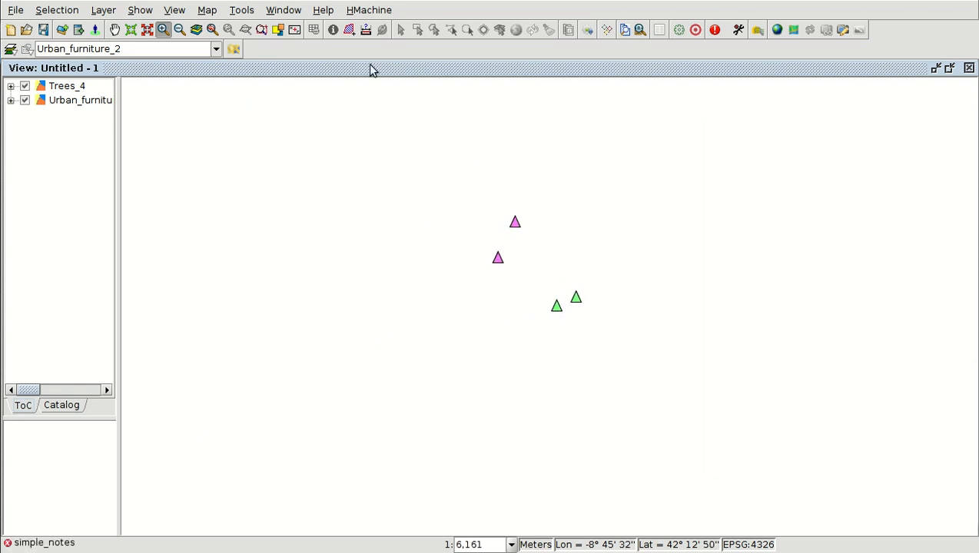
pyautogui.click(66, 30)
pyautogui.click(456, 110)
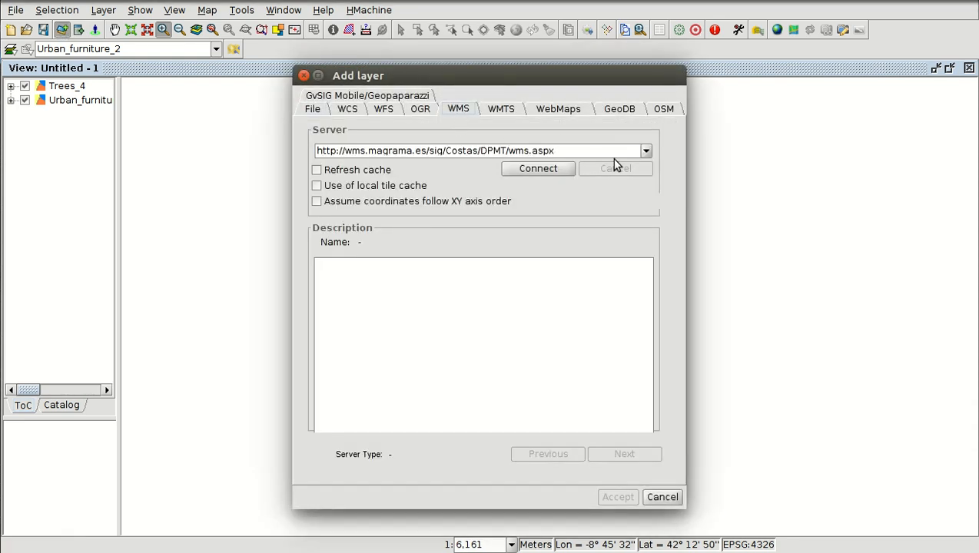
pyautogui.click(644, 151)
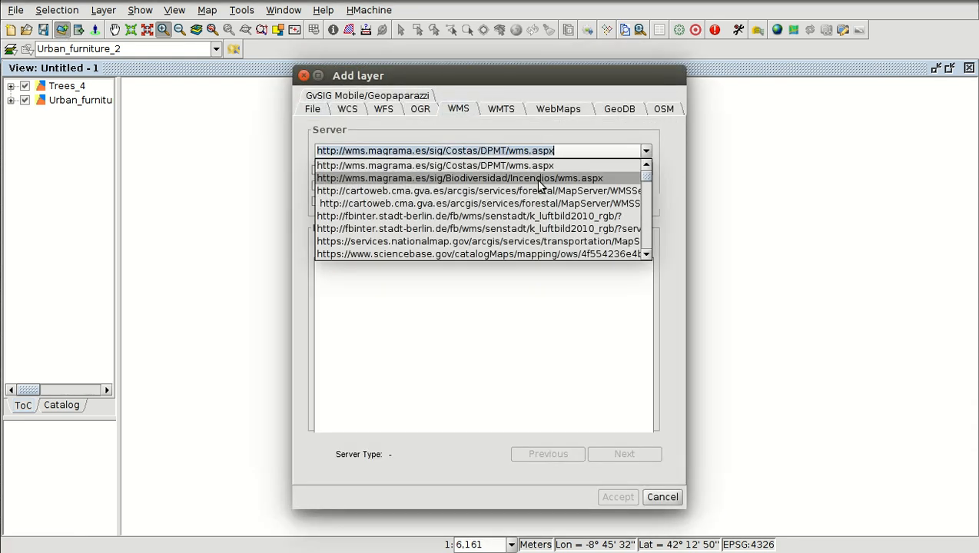
pyautogui.scroll(-3, 541, 184)
pyautogui.scroll(1, 542, 188)
pyautogui.scroll(-6, 543, 187)
pyautogui.scroll(-1, 541, 187)
pyautogui.scroll(-1, 534, 201)
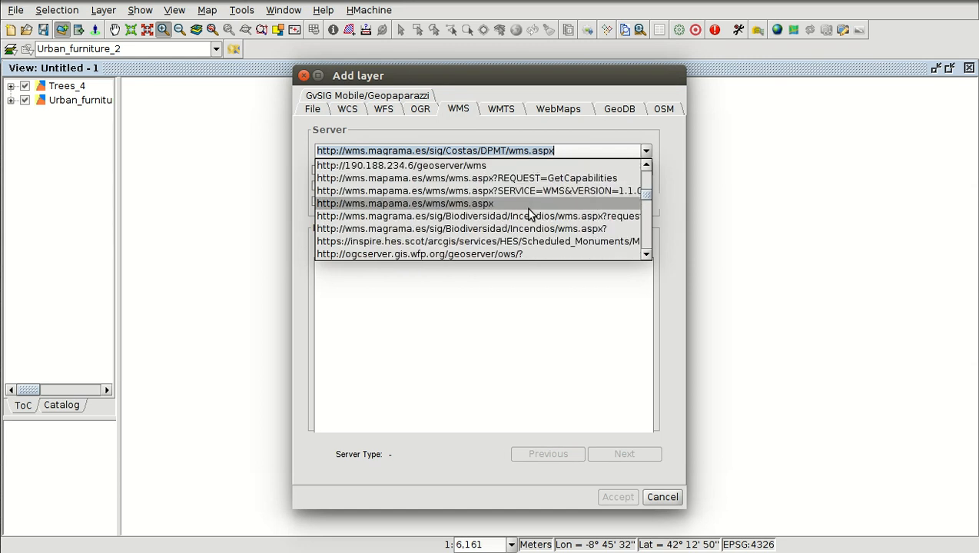
pyautogui.scroll(-3, 500, 223)
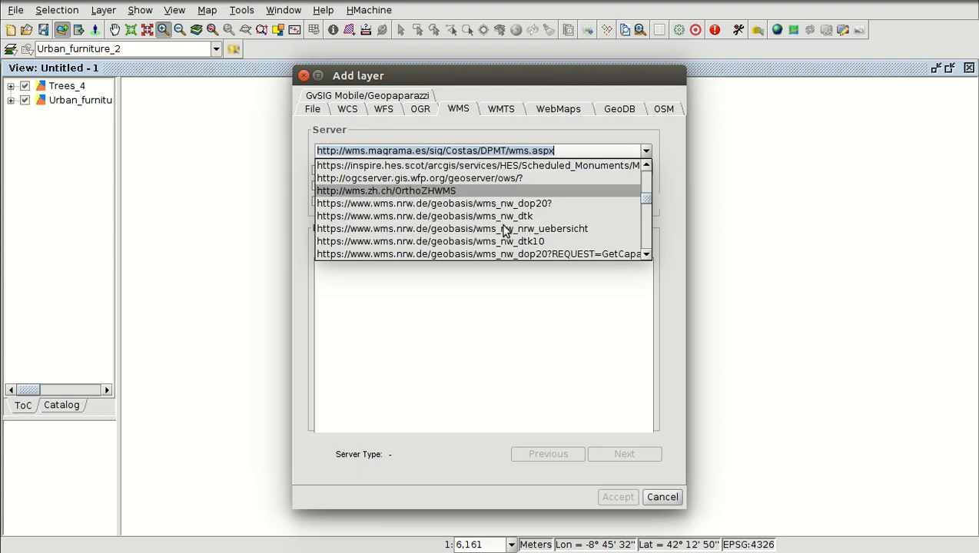
pyautogui.scroll(-1, 506, 230)
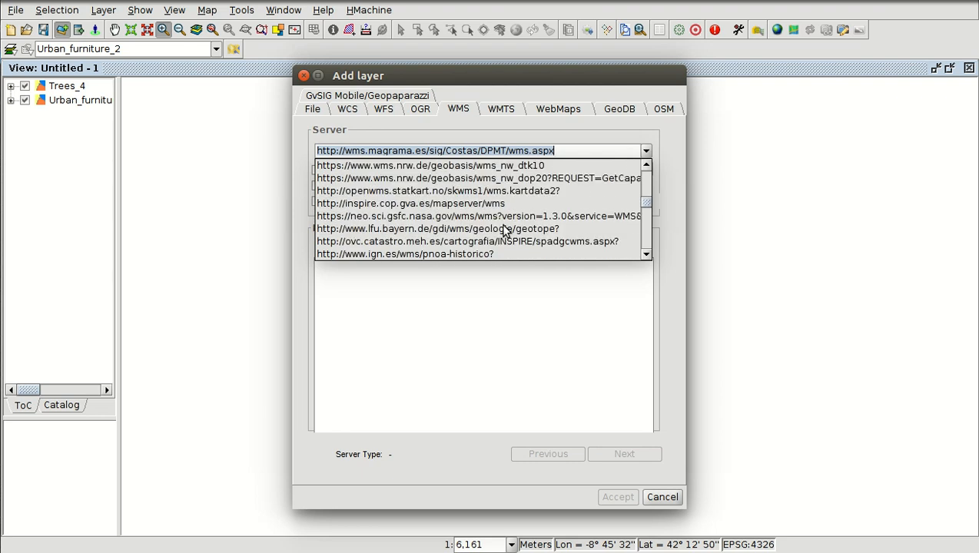
pyautogui.scroll(-1, 505, 230)
pyautogui.scroll(-3, 505, 230)
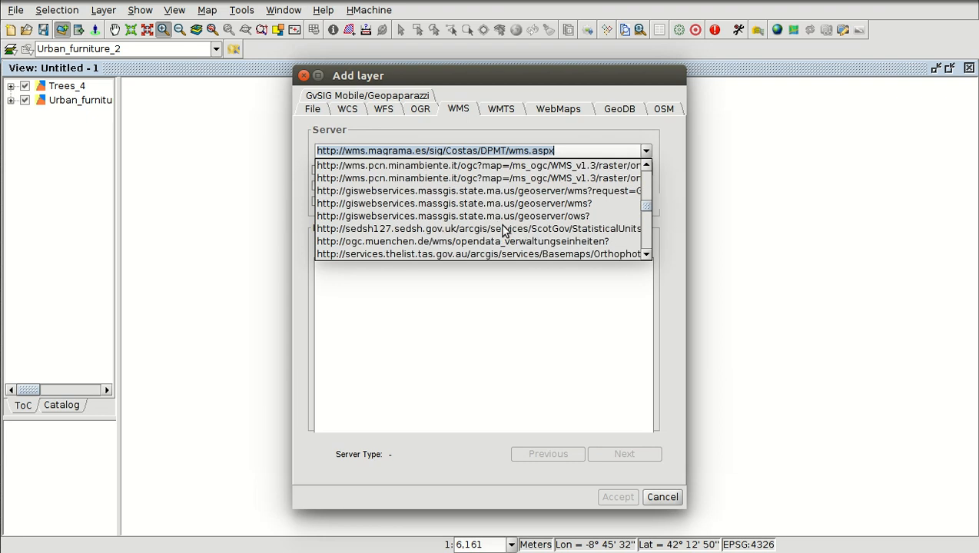
pyautogui.scroll(2, 505, 230)
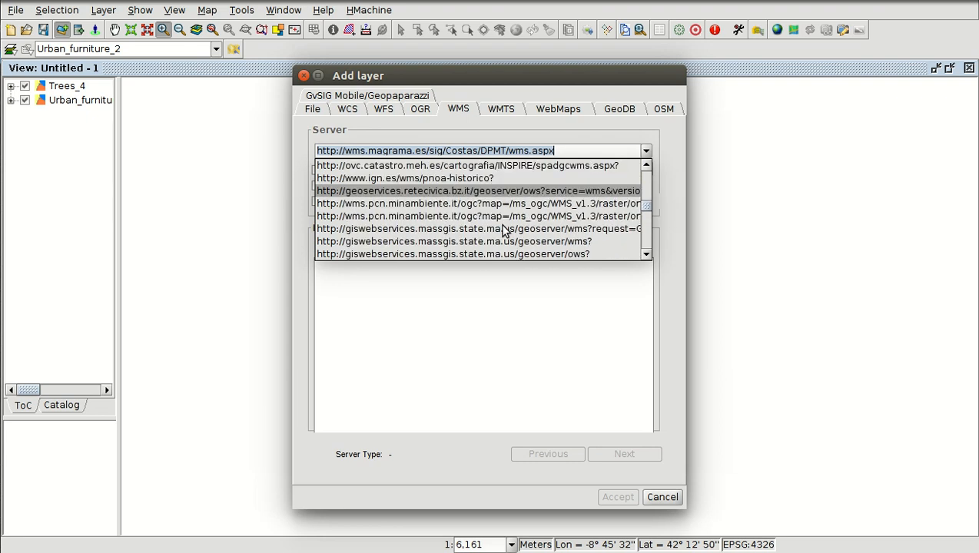
pyautogui.scroll(-4, 506, 231)
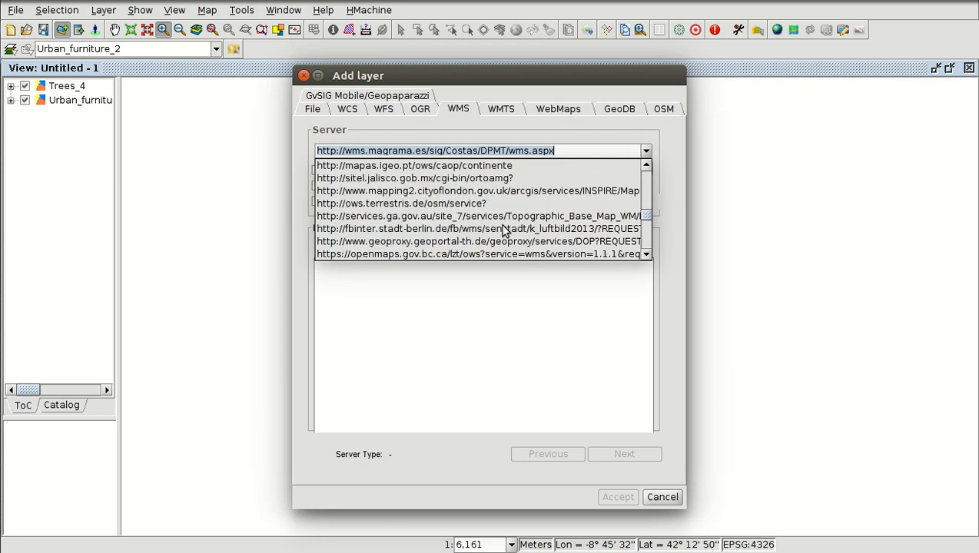
pyautogui.scroll(-1, 504, 230)
pyautogui.scroll(1, 484, 222)
pyautogui.scroll(-1, 459, 210)
pyautogui.click(438, 166)
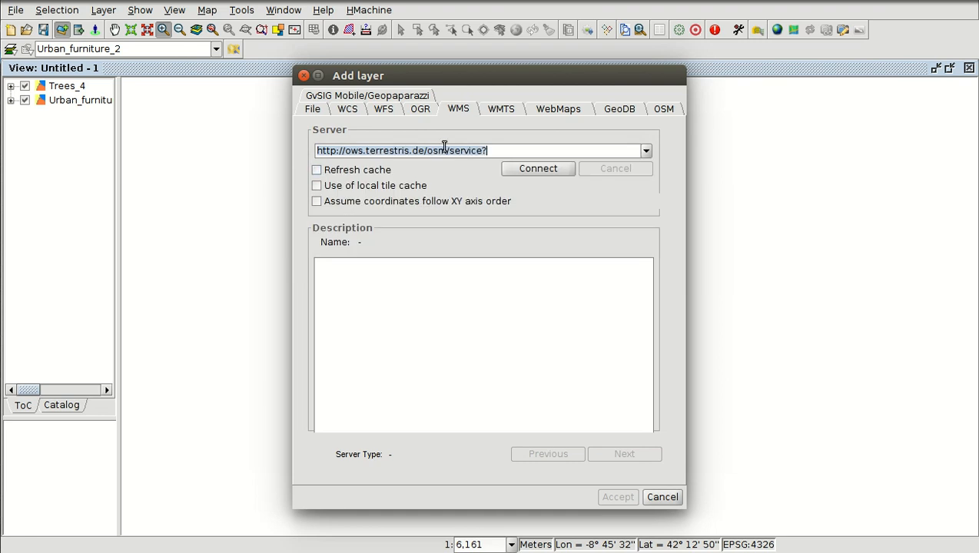
pyautogui.click(529, 165)
pyautogui.click(616, 453)
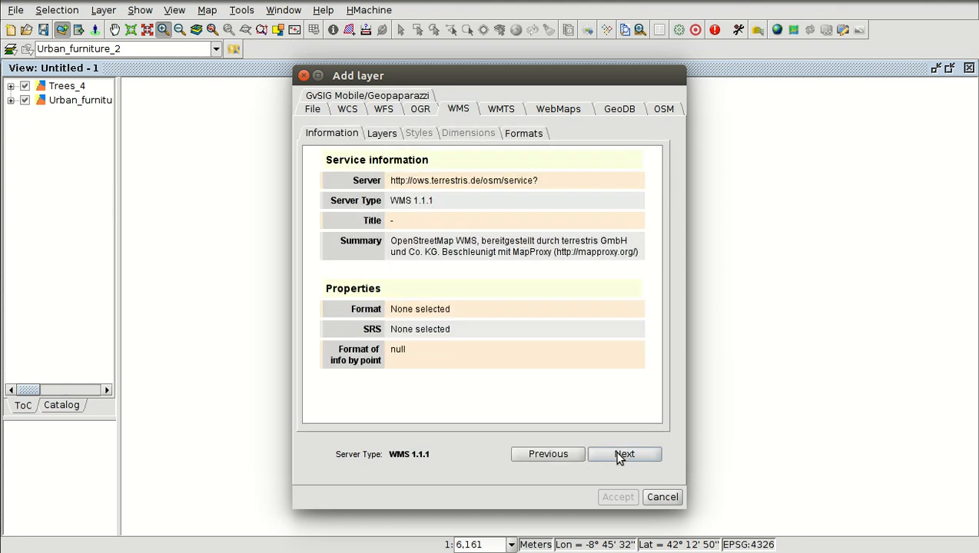
# Add the raster layer "OpenStreetMap WMS - by terrestris" using the image/jpeg format, SRS EPSG:4326 and text/plain as the information format.
pyautogui.click(622, 454)
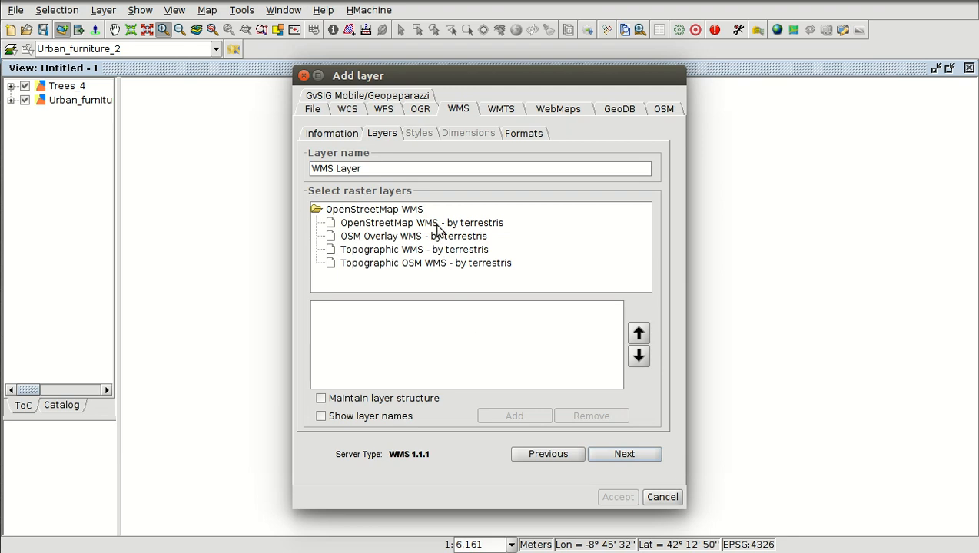
pyautogui.doubleClick(436, 226)
pyautogui.click(618, 454)
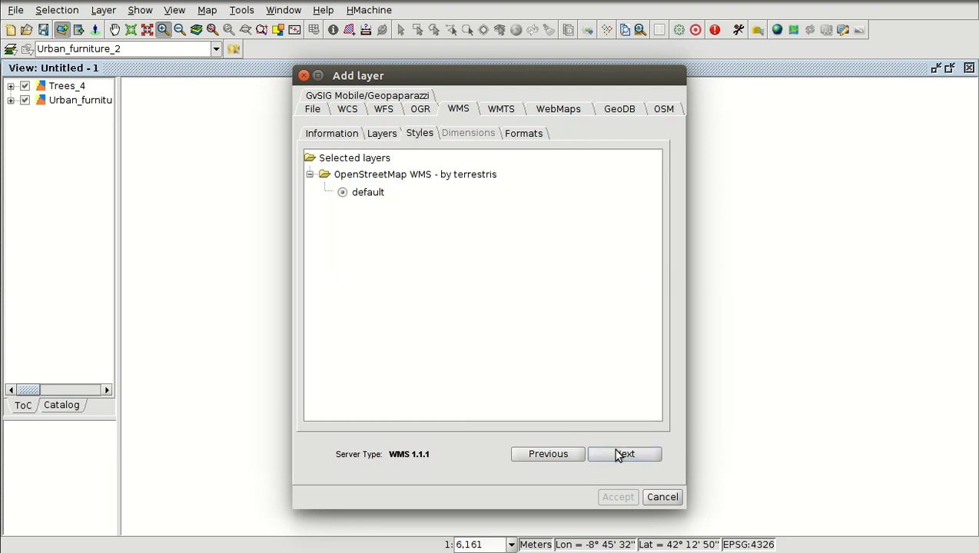
pyautogui.click(618, 455)
pyautogui.click(344, 177)
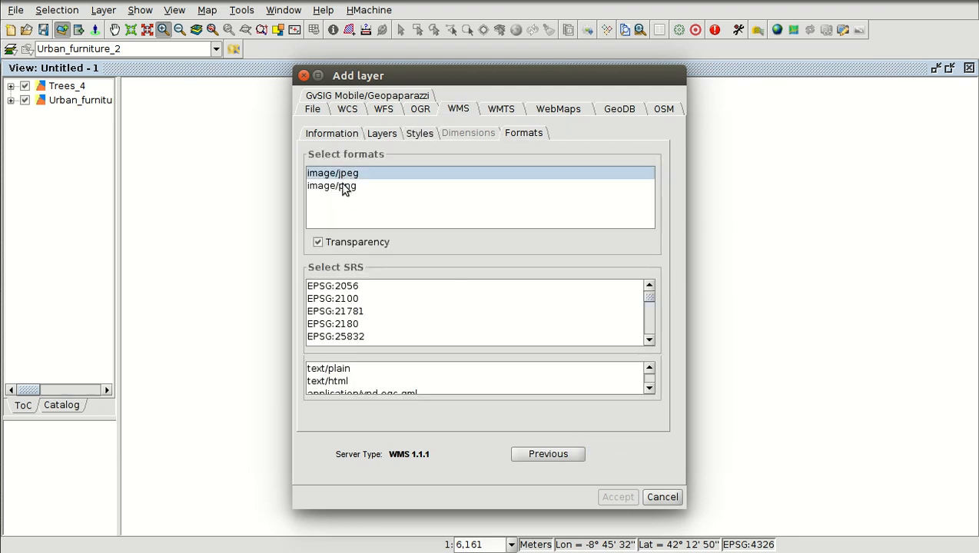
pyautogui.scroll(-8, 347, 329)
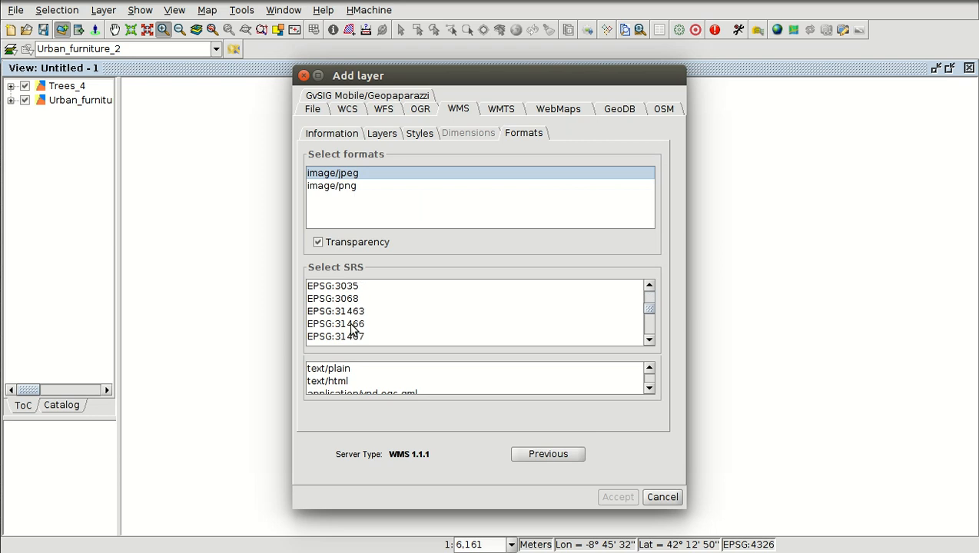
pyautogui.click(347, 301)
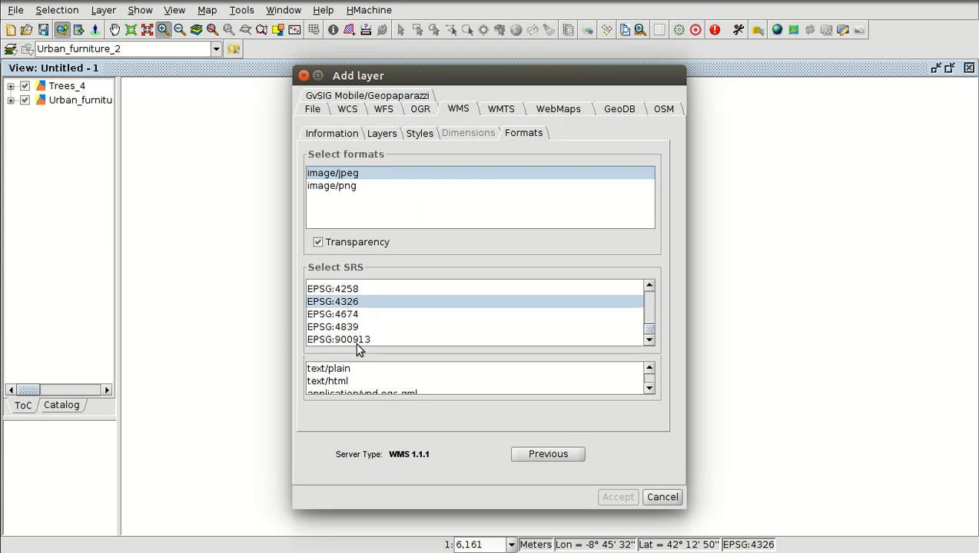
pyautogui.click(343, 370)
pyautogui.click(618, 498)
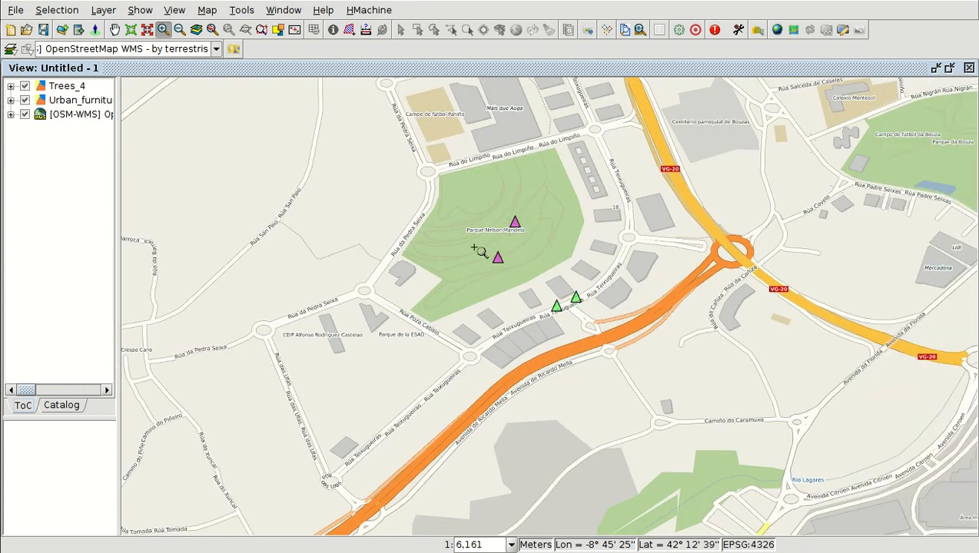
# Open the attribute table of the Urban_furniture_2 layer, select its Individual plastic record, and close the table.
pyautogui.moveTo(527, 282); pyautogui.dragTo(615, 352)
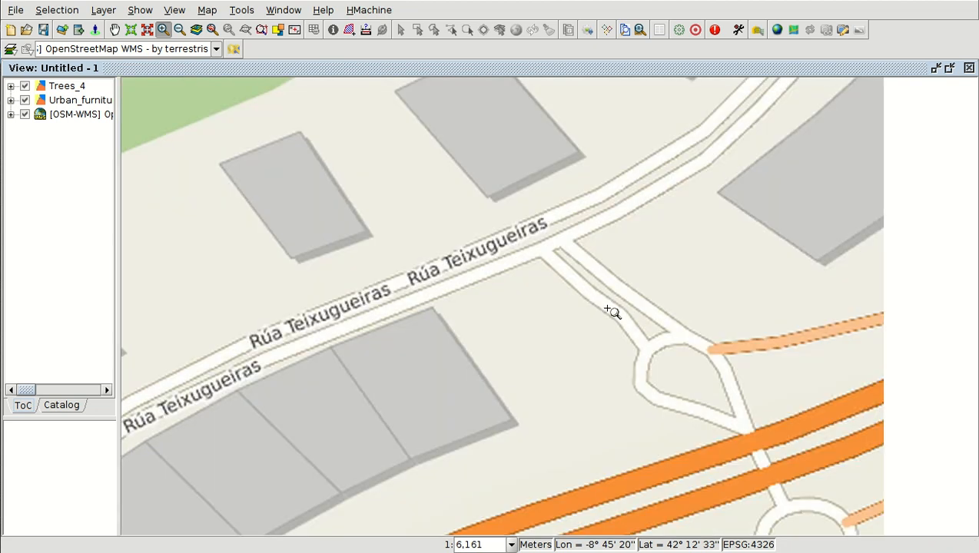
pyautogui.click(647, 332)
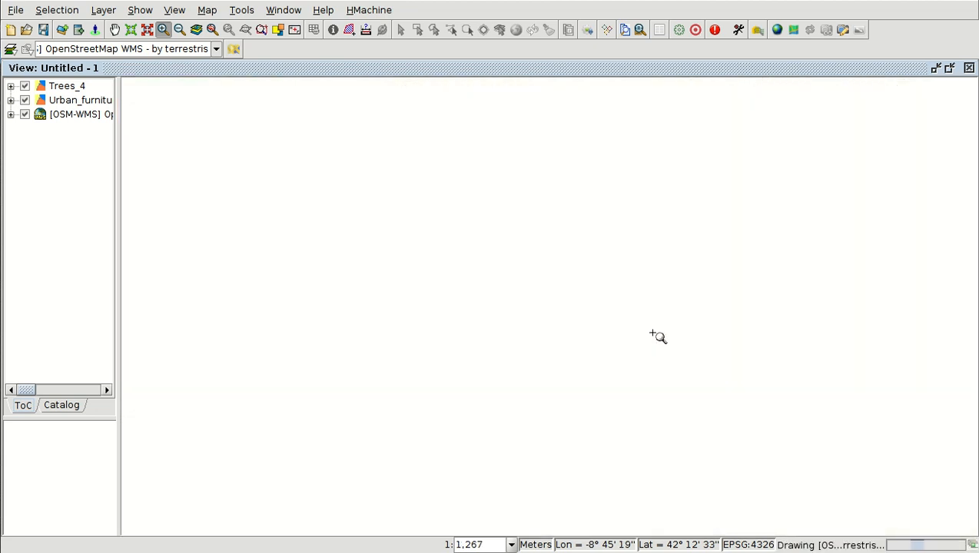
pyautogui.click(67, 107)
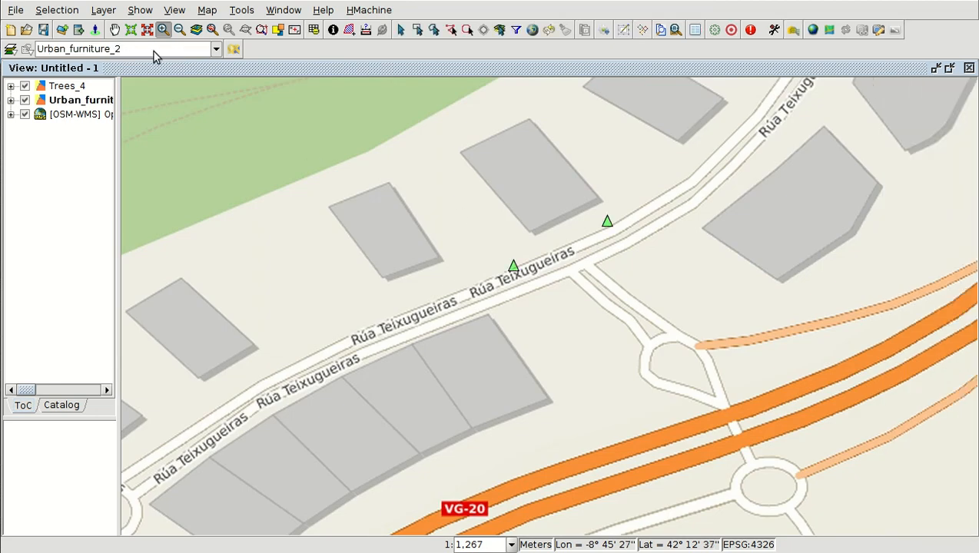
pyautogui.click(314, 34)
pyautogui.click(205, 80)
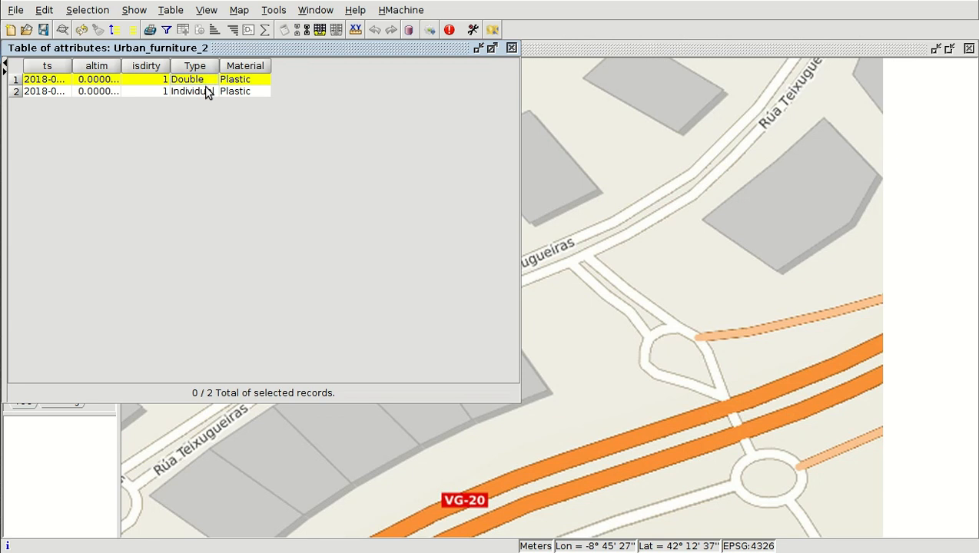
pyautogui.click(206, 91)
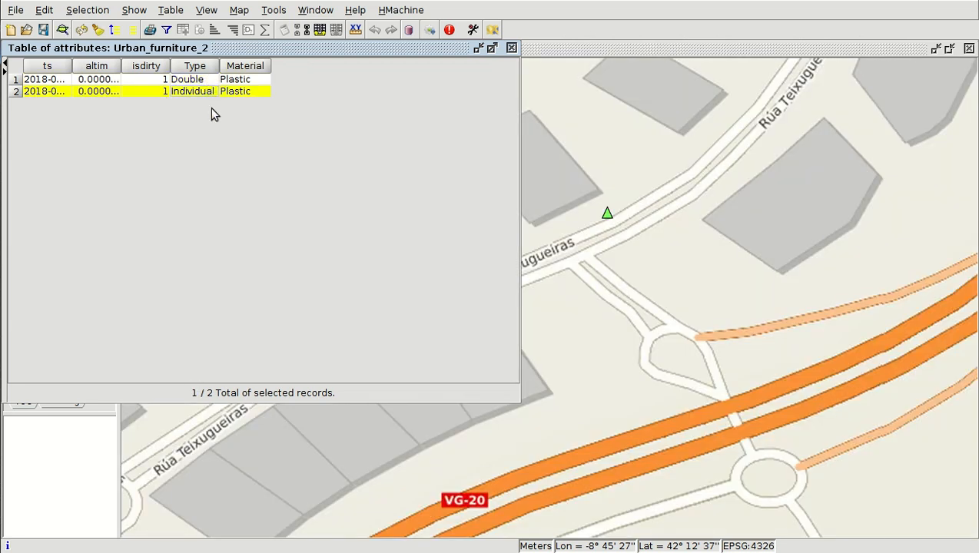
pyautogui.click(512, 48)
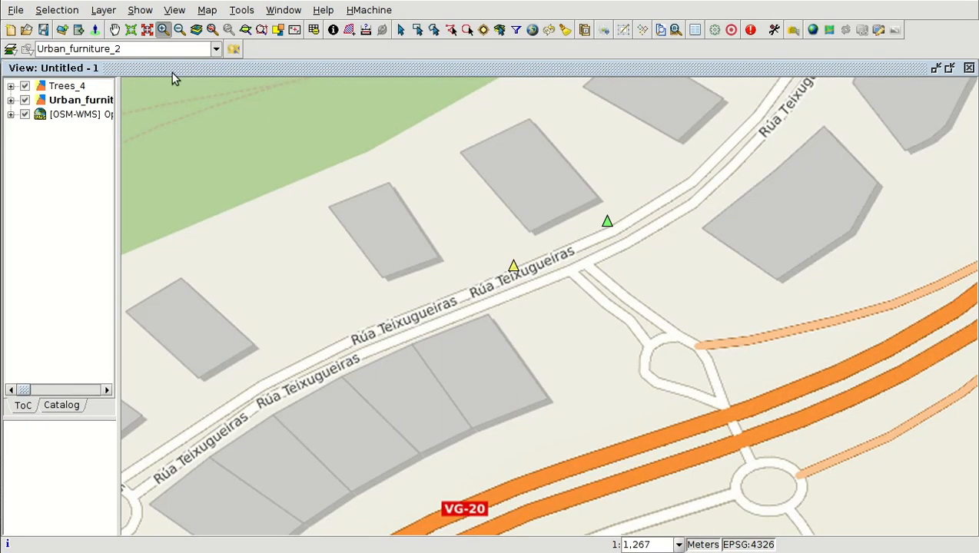
# Open the attribute table of the Trees_4 layer and select the Maple record.
pyautogui.click(76, 85)
pyautogui.click(313, 31)
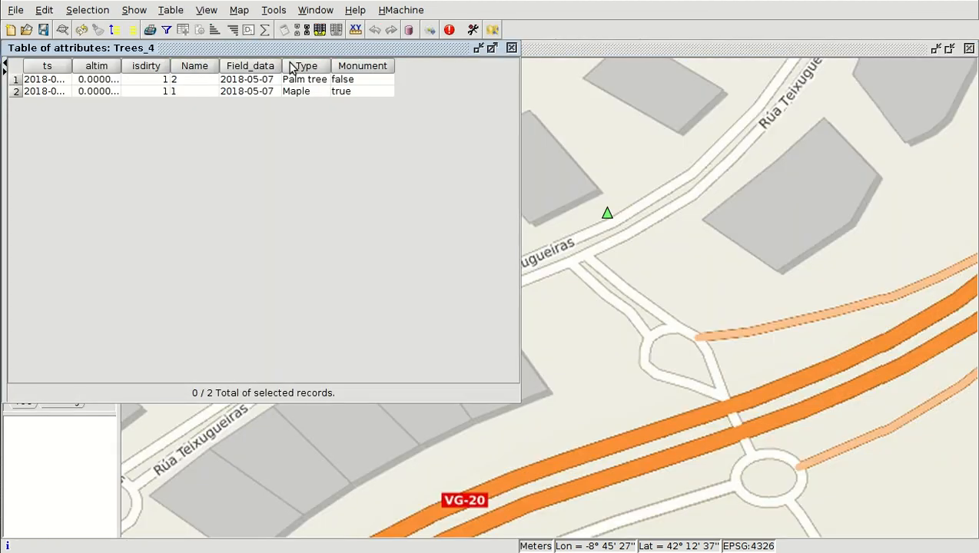
pyautogui.click(249, 81)
pyautogui.click(254, 92)
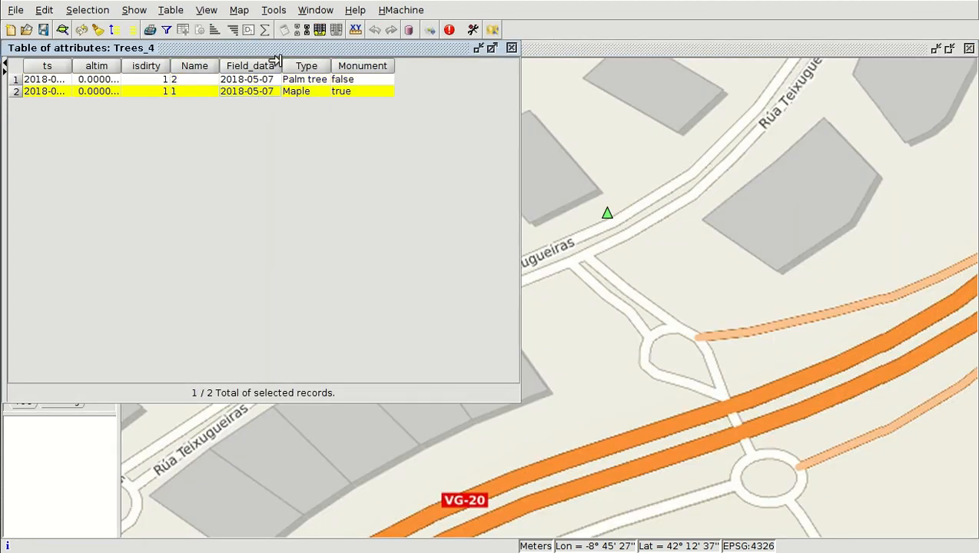